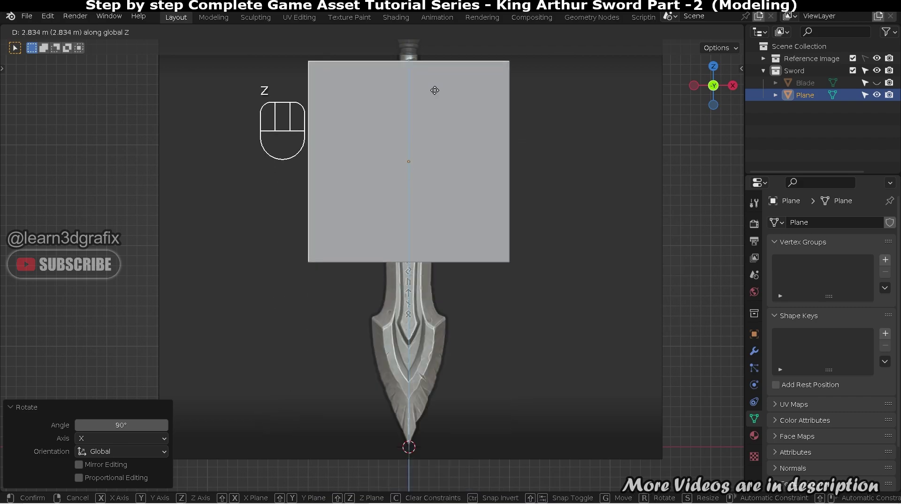
Step: Scale the plane down to 0.12 over the crossguard and enable X-ray
{"action": "key", "text": "s"}
{"action": "left_click", "coordinate": [424, 160]}
{"action": "scroll", "coordinate": [424, 161], "scroll_direction": "up", "scroll_amount": 4}
{"action": "key", "text": "alt+z"}
Step: Cut a vertical edge loop through the centre of the plane
{"action": "key", "text": "Tab"}
{"action": "key", "text": "ctrl+r"}
{"action": "left_click", "coordinate": [419, 211]}
{"action": "right_click", "coordinate": [419, 212]}
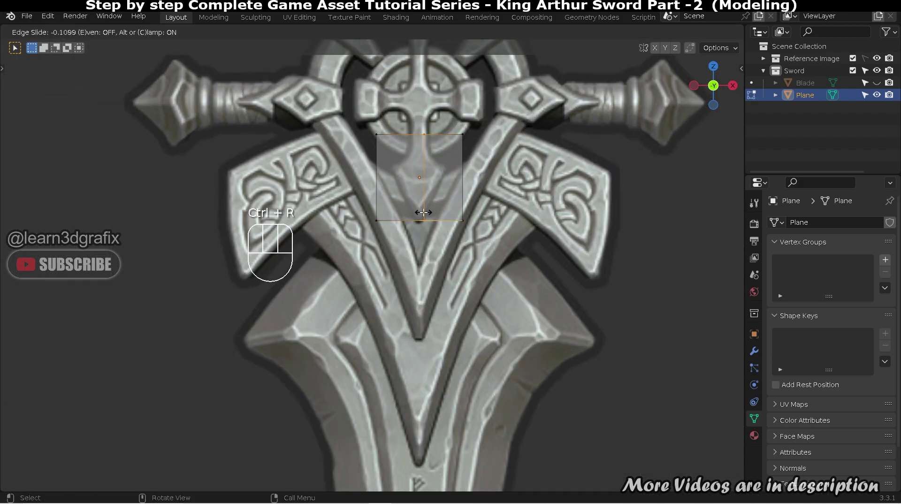
{"action": "scroll", "coordinate": [407, 161], "scroll_direction": "up", "scroll_amount": 2}
{"action": "middle_click_drag", "start_coordinate": [432, 169], "coordinate": [411, 186], "text": "shift"}
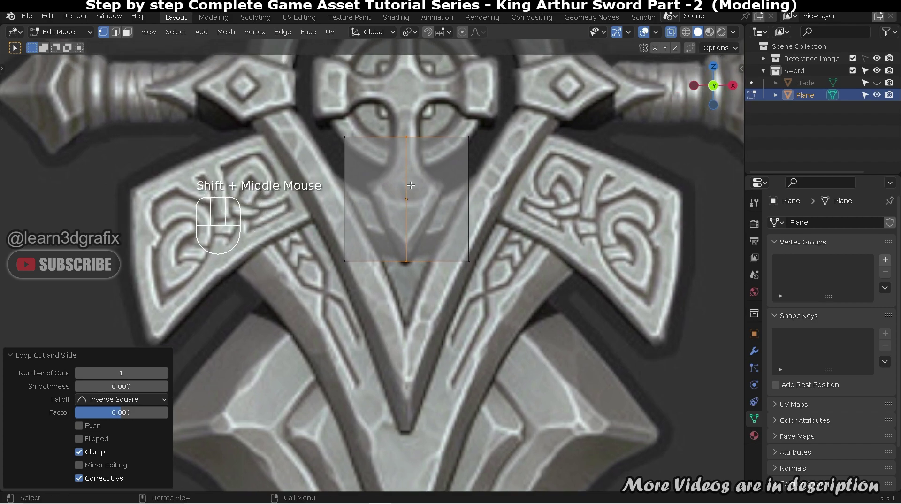
{"action": "scroll", "coordinate": [411, 185], "scroll_direction": "down", "scroll_amount": 2}
Step: Delete the left half of the plane's vertices
{"action": "left_click", "coordinate": [379, 286]}
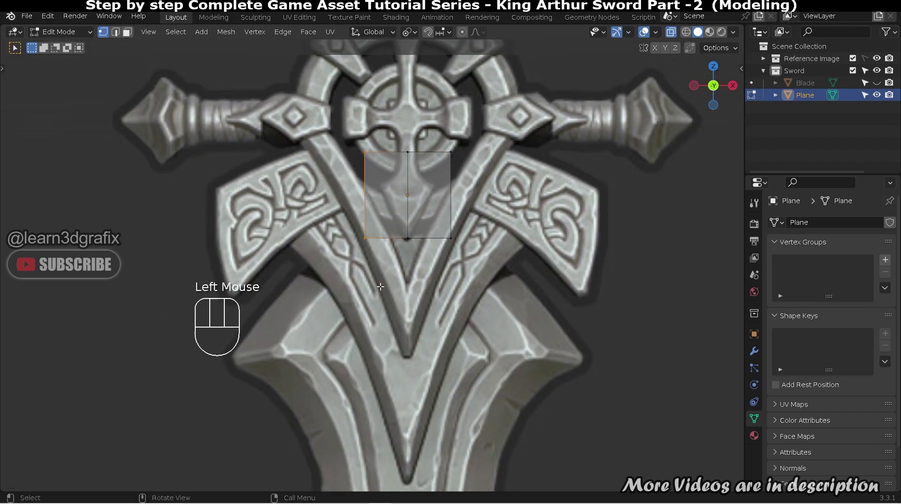
{"action": "key", "text": "x"}
{"action": "left_click", "coordinate": [372, 234]}
{"action": "scroll", "coordinate": [425, 166], "scroll_direction": "up", "scroll_amount": 1}
{"action": "key", "text": "Tab"}
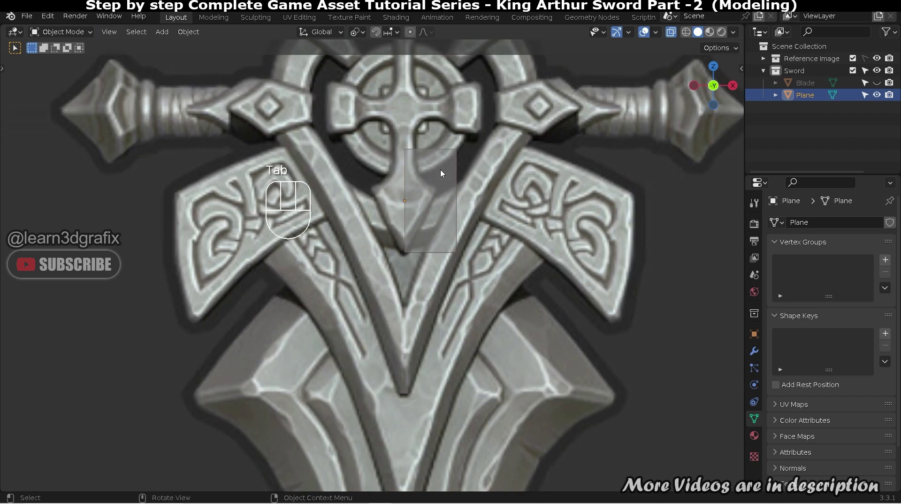
Step: Add an X-axis Mirror modifier with clipping to the half plane
{"action": "left_click", "coordinate": [756, 352]}
{"action": "left_click", "coordinate": [821, 223]}
{"action": "left_click", "coordinate": [655, 360]}
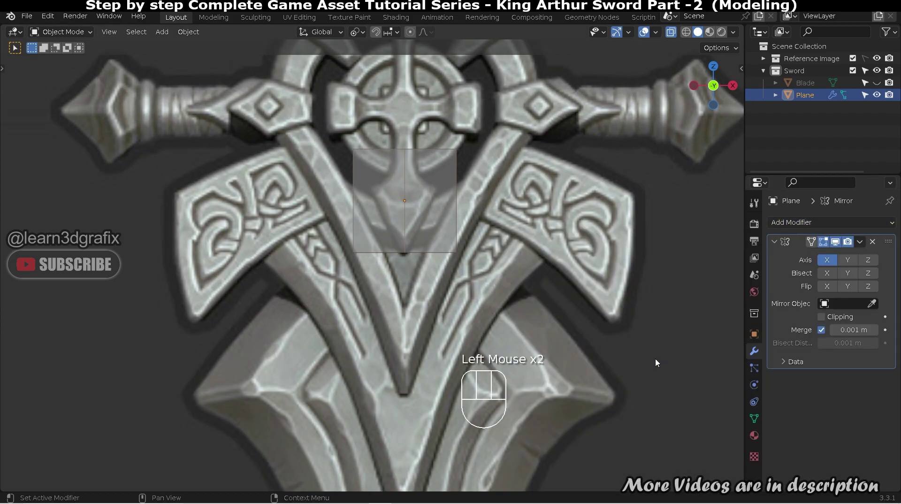
{"action": "key", "text": "Tab"}
{"action": "scroll", "coordinate": [441, 181], "scroll_direction": "up", "scroll_amount": 2}
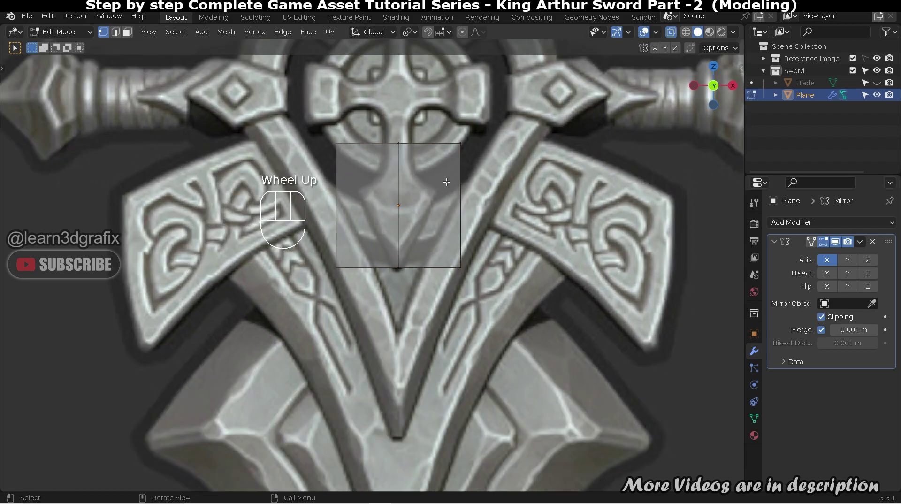
Step: Move the bottom vertex to the V's tip and the right vertex onto the V edge
{"action": "scroll", "coordinate": [469, 164], "scroll_direction": "down", "scroll_amount": 2}
{"action": "key", "text": "1"}
{"action": "middle_click_drag", "start_coordinate": [476, 159], "coordinate": [402, 211], "text": "shift"}
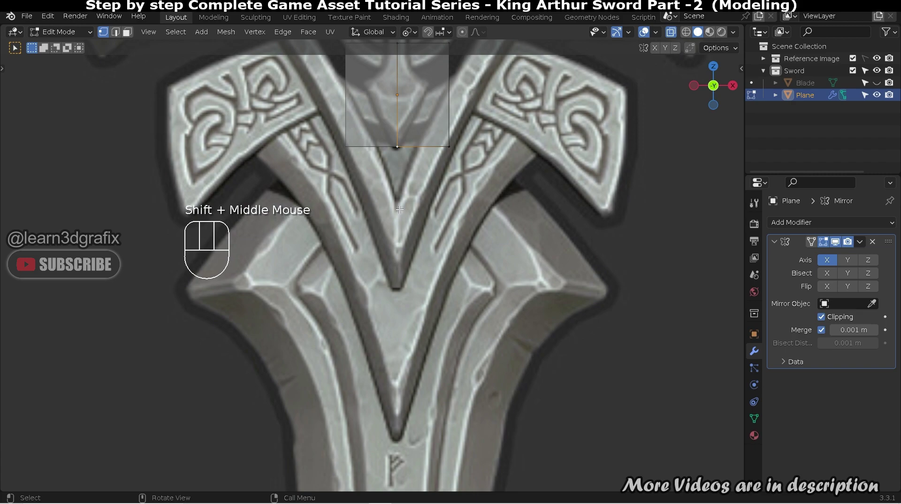
{"action": "key", "text": "g"}
{"action": "left_click", "coordinate": [407, 52]}
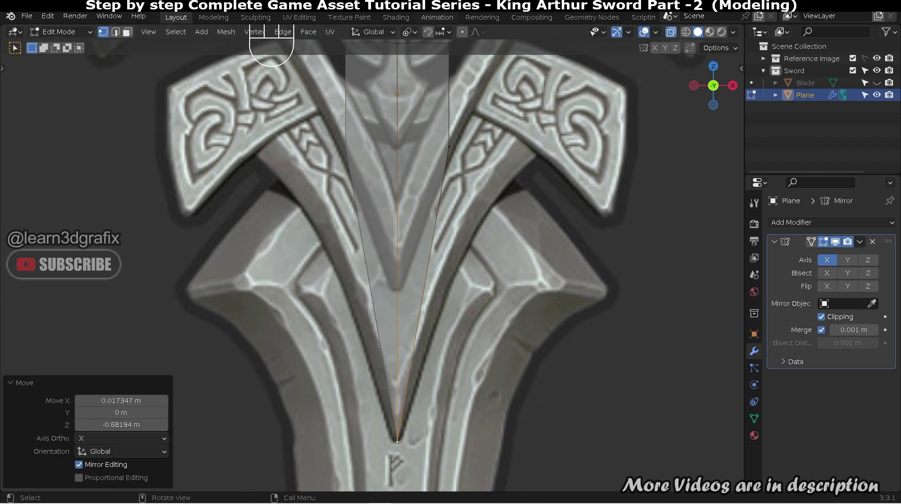
{"action": "left_click", "coordinate": [462, 164]}
{"action": "key", "text": "g"}
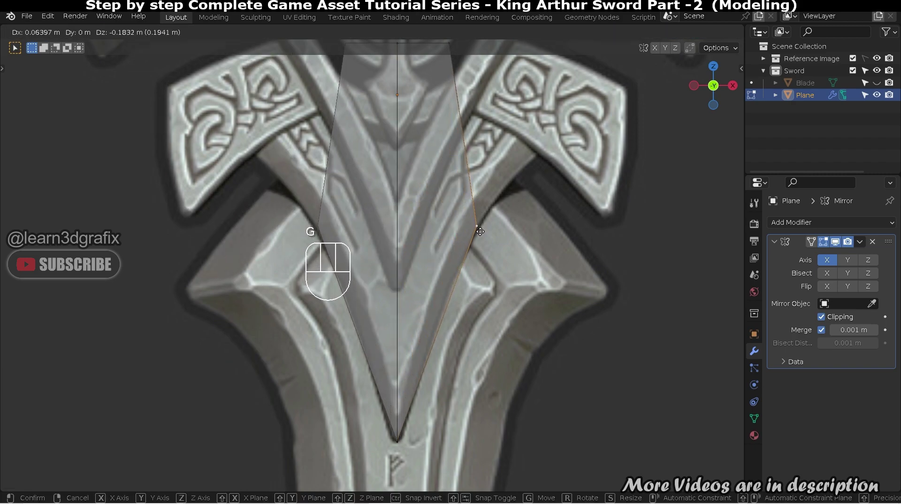
{"action": "left_click", "coordinate": [479, 231]}
Step: Pull the top-right corner out to the right wing tip and reposition a right-edge vertex
{"action": "scroll", "coordinate": [477, 231], "scroll_direction": "down", "scroll_amount": 3}
{"action": "scroll", "coordinate": [474, 231], "scroll_direction": "up", "scroll_amount": 2}
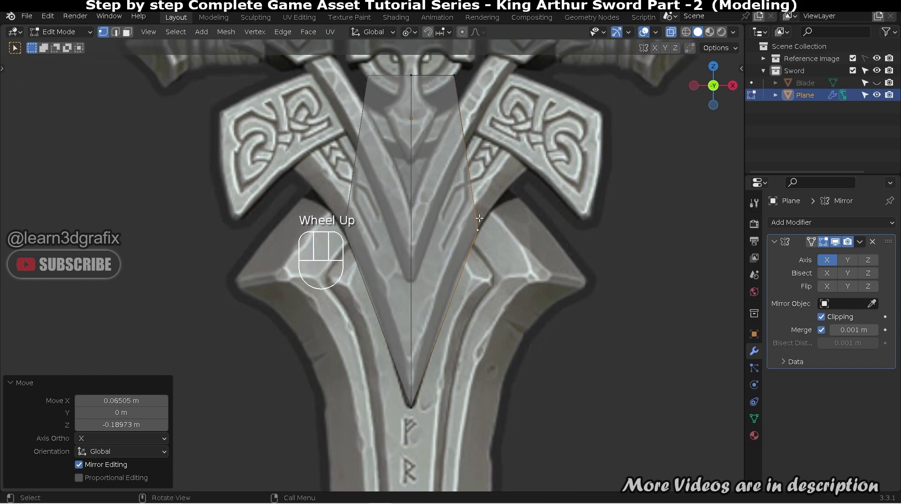
{"action": "left_click_drag", "start_coordinate": [442, 111], "coordinate": [442, 157], "text": "shift"}
{"action": "middle_click_drag", "start_coordinate": [442, 157], "coordinate": [442, 162], "text": "shift"}
{"action": "left_click", "coordinate": [456, 134]}
{"action": "key", "text": "g"}
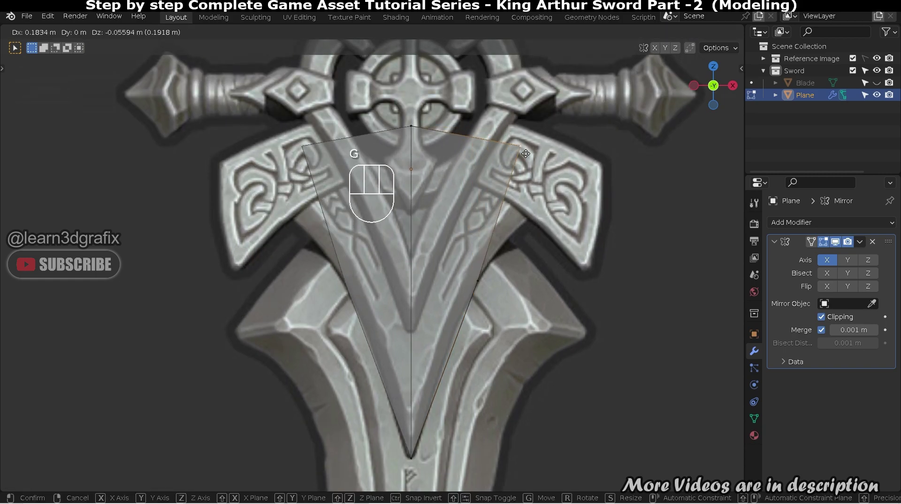
{"action": "left_click", "coordinate": [572, 187]}
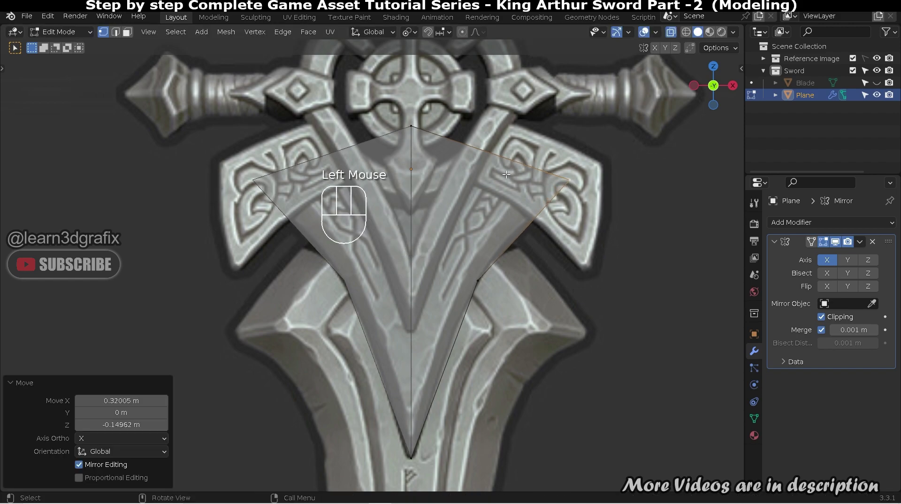
{"action": "middle_click_drag", "start_coordinate": [521, 286], "coordinate": [517, 239], "text": "shift"}
{"action": "left_click", "coordinate": [509, 236]}
{"action": "key", "text": "g"}
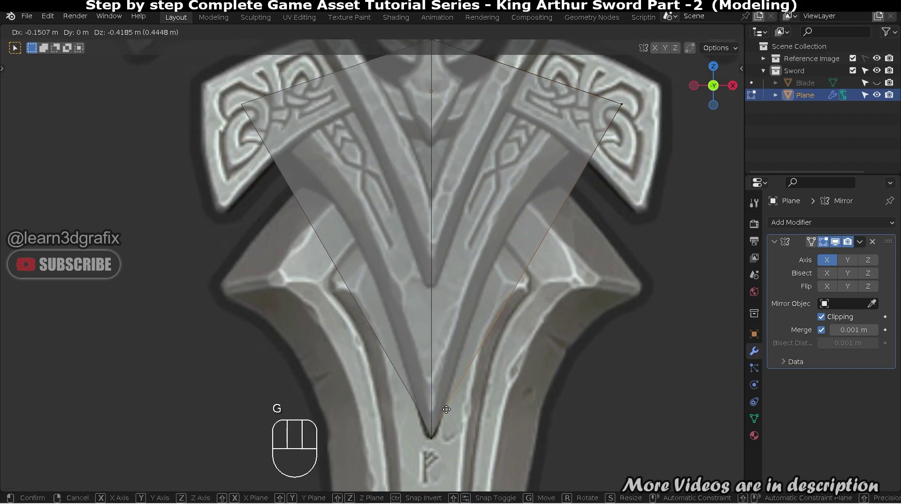
{"action": "left_click", "coordinate": [437, 432]}
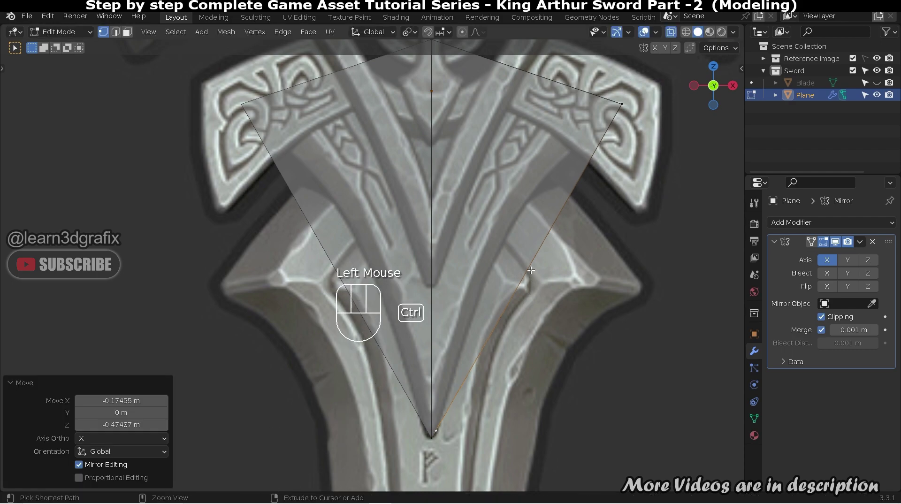
Step: Add a horizontal loop cut and fit its right and centre vertices to the guard outline
{"action": "key", "text": "ctrl+r"}
{"action": "left_click", "coordinate": [524, 257]}
{"action": "left_click", "coordinate": [529, 232]}
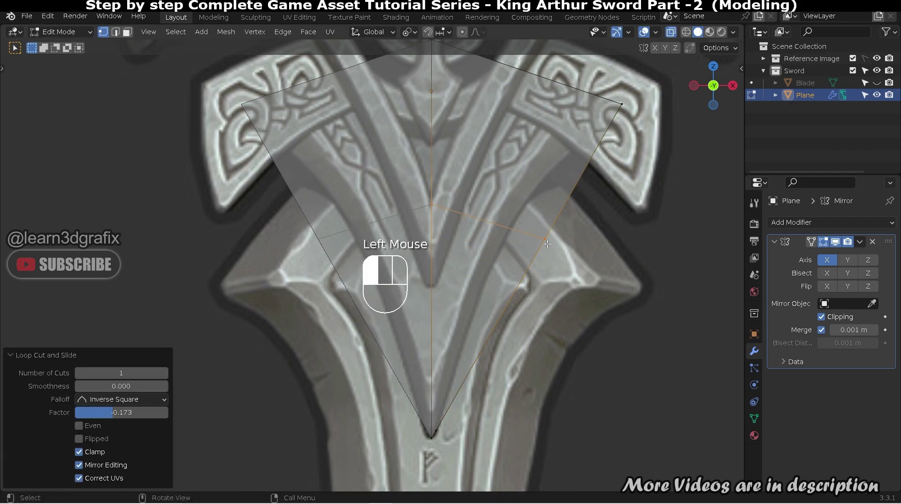
{"action": "left_click", "coordinate": [547, 244]}
{"action": "key", "text": "g"}
{"action": "left_click", "coordinate": [510, 237]}
{"action": "left_click", "coordinate": [435, 205]}
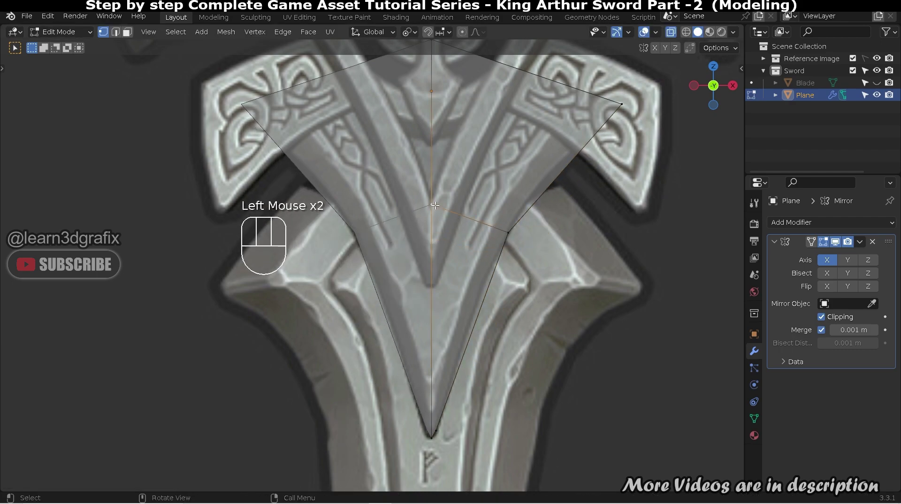
{"action": "key", "text": "g"}
{"action": "left_click", "coordinate": [434, 238]}
Step: Bevel the right horizontal edge into extra rows
{"action": "left_click", "coordinate": [462, 234]}
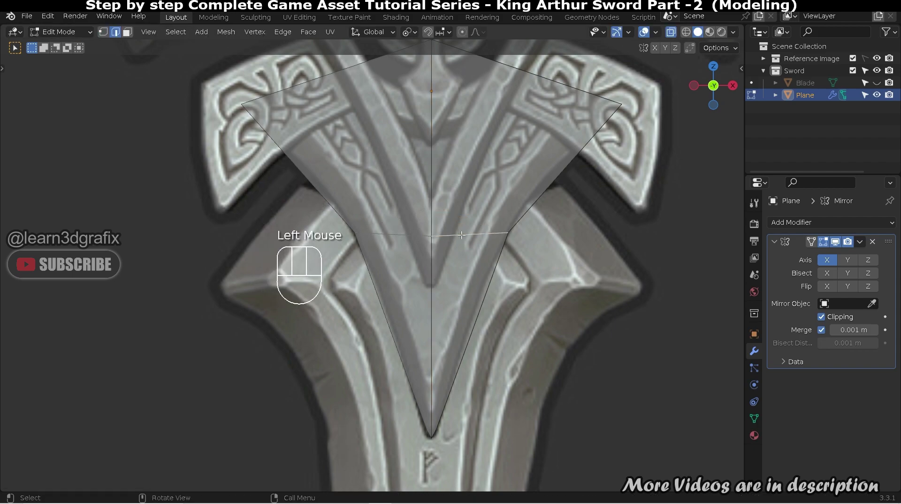
{"action": "key", "text": "ctrl+b"}
{"action": "scroll", "coordinate": [588, 267], "scroll_direction": "up", "scroll_amount": 1}
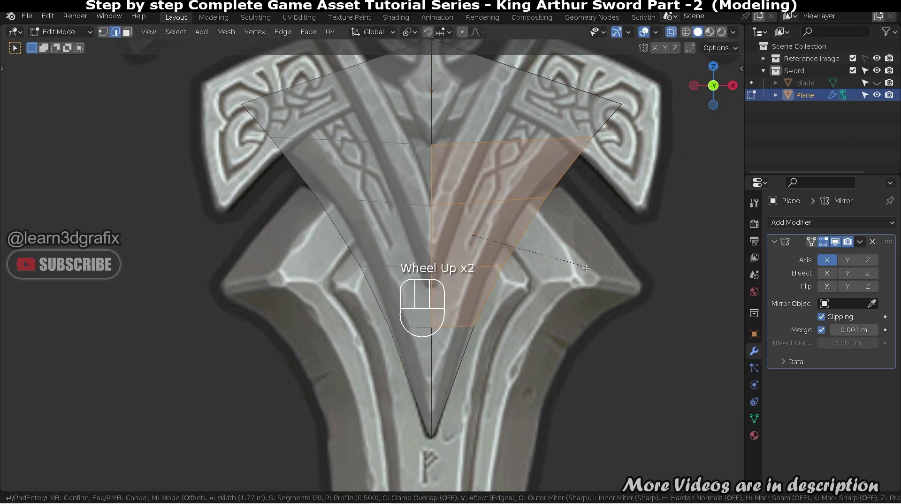
Step: Confirm the bevel and pull the lower right-edge vertices onto the curved outline
{"action": "left_click", "coordinate": [472, 324]}
{"action": "key", "text": "1"}
{"action": "left_click", "coordinate": [471, 332]}
{"action": "scroll", "coordinate": [465, 334], "scroll_direction": "up", "scroll_amount": 1}
{"action": "key", "text": "g"}
{"action": "left_click", "coordinate": [462, 348]}
{"action": "left_click", "coordinate": [511, 256]}
{"action": "key", "text": "g"}
{"action": "left_click", "coordinate": [493, 265]}
Step: Pull the upper right-edge vertices inward along the curved reference outline
{"action": "middle_click_drag", "start_coordinate": [564, 168], "coordinate": [558, 218], "text": "shift"}
{"action": "left_click", "coordinate": [557, 218]}
{"action": "key", "text": "g"}
{"action": "left_click", "coordinate": [534, 224]}
{"action": "middle_click_drag", "start_coordinate": [593, 170], "coordinate": [560, 248], "text": "shift"}
{"action": "left_click", "coordinate": [582, 218]}
{"action": "key", "text": "g"}
{"action": "left_click", "coordinate": [548, 243]}
{"action": "middle_click_drag", "start_coordinate": [458, 280], "coordinate": [475, 236], "text": "shift"}
{"action": "scroll", "coordinate": [477, 249], "scroll_direction": "down", "scroll_amount": 1}
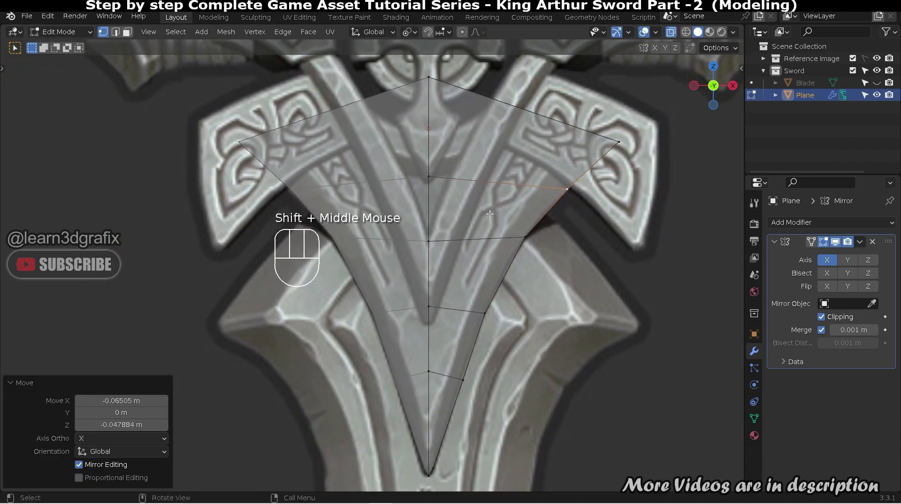
Step: Flatten the upper two edge rows level with S Z 0
{"action": "key", "text": "2"}
{"action": "key", "text": "s"}
{"action": "key", "text": "z"}
{"action": "key", "text": "0"}
{"action": "left_click", "coordinate": [476, 185]}
{"action": "left_click", "coordinate": [471, 245]}
{"action": "type", "text": "sz"}
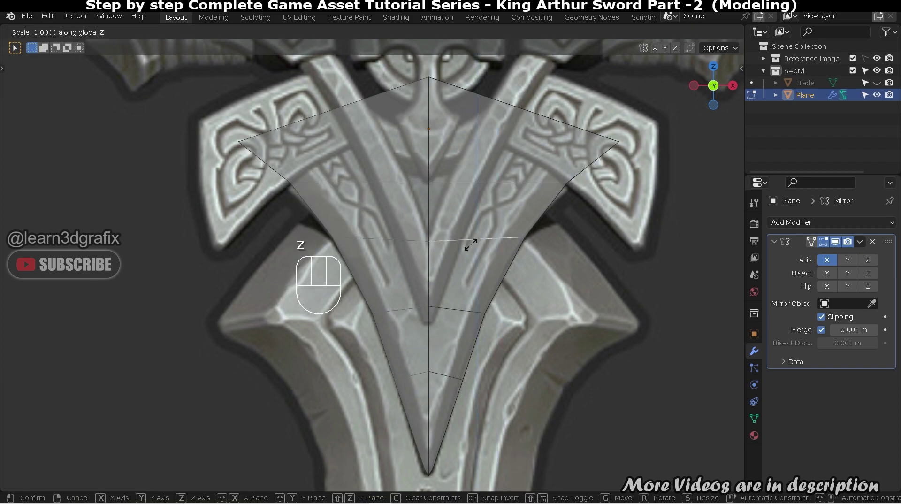
{"action": "type", "text": "0"}
{"action": "left_click", "coordinate": [471, 244]}
Step: Flatten the middle and lower edge rows level with S Z 0
{"action": "left_click", "coordinate": [458, 310]}
{"action": "key", "text": "s"}
{"action": "key", "text": "z"}
{"action": "key", "text": "0"}
{"action": "left_click", "coordinate": [457, 310]}
{"action": "left_click", "coordinate": [445, 377]}
{"action": "type", "text": "sz0"}
{"action": "left_click", "coordinate": [443, 378]}
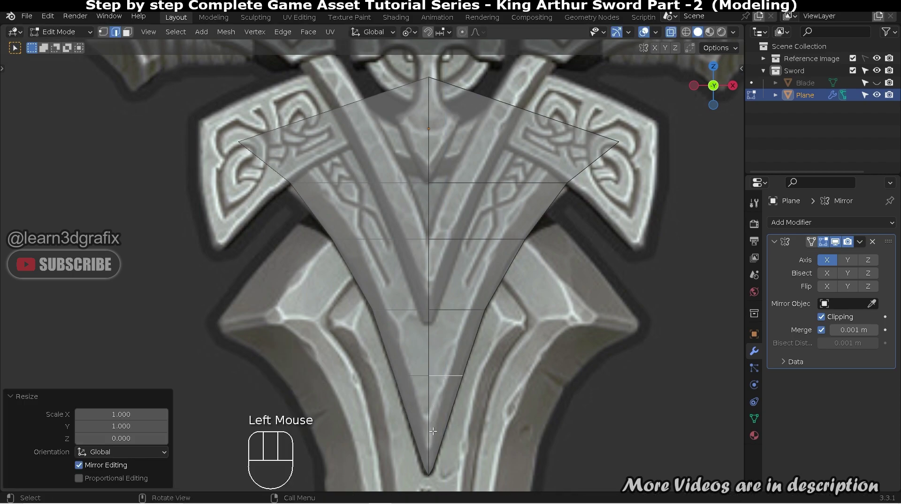
{"action": "scroll", "coordinate": [408, 422], "scroll_direction": "down", "scroll_amount": 2}
{"action": "scroll", "coordinate": [403, 454], "scroll_direction": "up", "scroll_amount": 4}
{"action": "scroll", "coordinate": [423, 429], "scroll_direction": "up", "scroll_amount": 2}
Step: Adjust the lower tip vertex and snap a right-side vertex onto the outline
{"action": "key", "text": "1"}
{"action": "left_click", "coordinate": [422, 429]}
{"action": "key", "text": "g"}
{"action": "left_click", "coordinate": [425, 435]}
{"action": "scroll", "coordinate": [429, 347], "scroll_direction": "down", "scroll_amount": 9}
{"action": "scroll", "coordinate": [476, 151], "scroll_direction": "up", "scroll_amount": 4}
{"action": "left_click", "coordinate": [561, 128]}
{"action": "key", "text": "g"}
{"action": "left_click", "coordinate": [573, 129]}
Step: Bevel another horizontal edge row into extra rows
{"action": "key", "text": "2"}
{"action": "left_click", "coordinate": [488, 194], "text": "alt"}
{"action": "key", "text": "ctrl+b"}
{"action": "scroll", "coordinate": [552, 222], "scroll_direction": "down", "scroll_amount": 1}
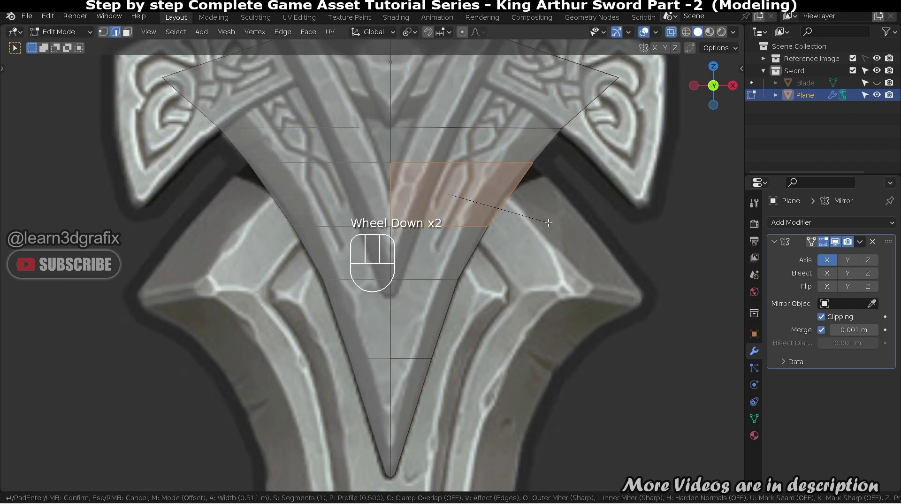
Step: Confirm the single-segment bevel and move the outline vertices inward onto the reference curve
{"action": "left_click", "coordinate": [548, 223]}
{"action": "key", "text": "1"}
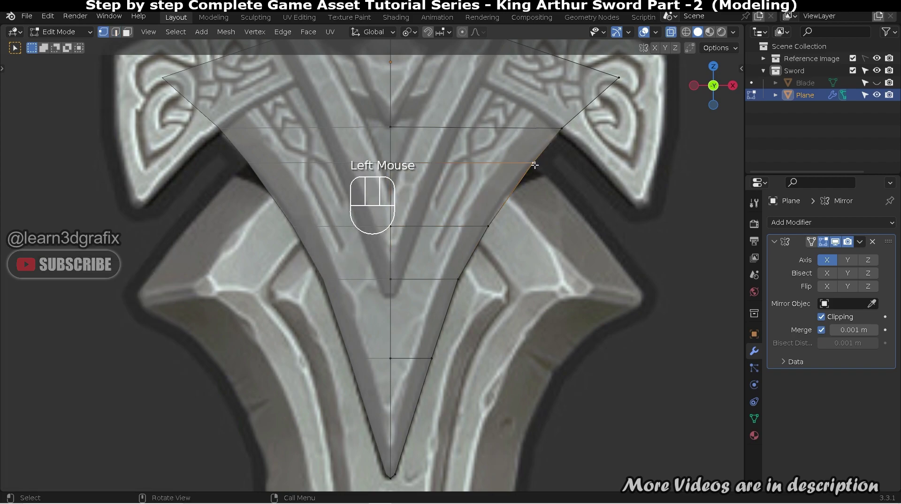
{"action": "key", "text": "g"}
{"action": "left_click", "coordinate": [512, 183]}
{"action": "left_click", "coordinate": [488, 227]}
{"action": "key", "text": "g"}
{"action": "left_click", "coordinate": [476, 244]}
{"action": "left_click", "coordinate": [458, 280]}
{"action": "key", "text": "g"}
{"action": "left_click", "coordinate": [441, 320]}
Step: Reposition the centre vertices, lowering the lower ones and raising the upper one slightly
{"action": "left_click", "coordinate": [377, 281]}
{"action": "key", "text": "g"}
{"action": "left_click", "coordinate": [382, 308]}
{"action": "left_click", "coordinate": [374, 229]}
{"action": "key", "text": "g"}
{"action": "left_click", "coordinate": [391, 250]}
{"action": "left_click", "coordinate": [390, 169]}
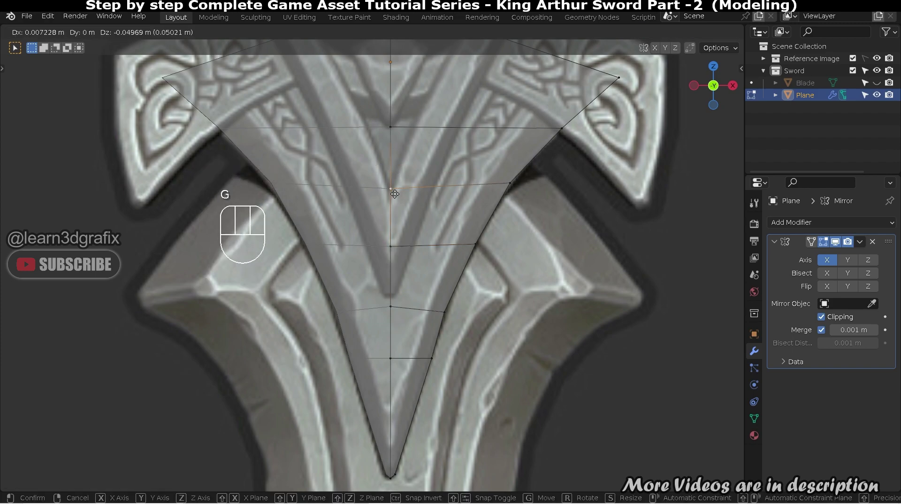
{"action": "left_click", "coordinate": [395, 187]}
Step: Flatten the two horizontal edge rows to zero height by scaling Z to 0
{"action": "key", "text": "2"}
{"action": "double_click", "coordinate": [417, 243]}
{"action": "key", "text": "s"}
{"action": "key", "text": "z"}
{"action": "key", "text": "0"}
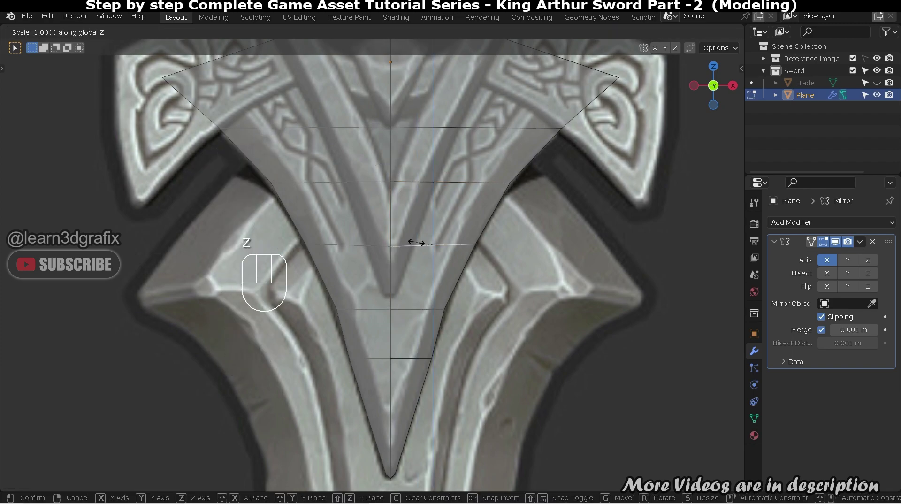
{"action": "left_click", "coordinate": [417, 242]}
{"action": "left_click", "coordinate": [444, 179]}
{"action": "key", "text": "s"}
{"action": "key", "text": "z"}
{"action": "key", "text": "0"}
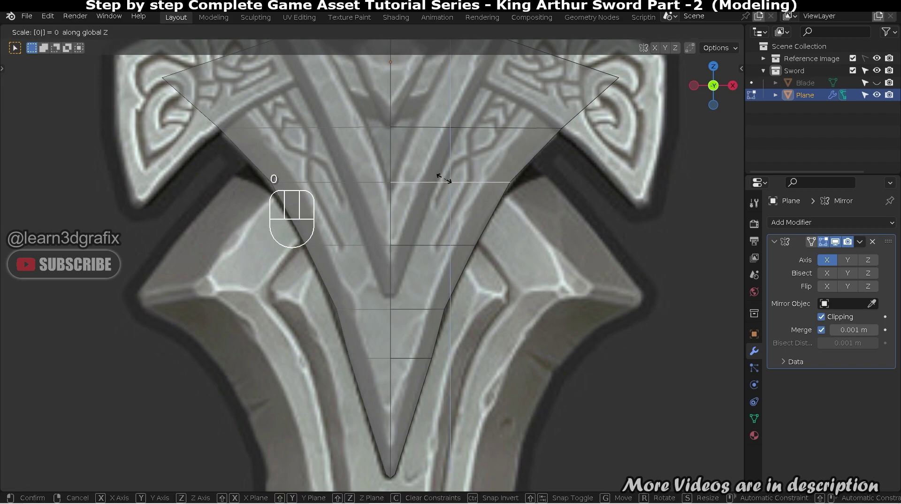
{"action": "left_click", "coordinate": [444, 179]}
Step: Lower the mesh's top vertex and nudge a right-side vertex into place
{"action": "scroll", "coordinate": [444, 178], "scroll_direction": "down", "scroll_amount": 2}
{"action": "middle_click_drag", "start_coordinate": [416, 334], "coordinate": [433, 125], "text": "shift"}
{"action": "left_click", "coordinate": [425, 117]}
{"action": "key", "text": "g"}
{"action": "left_click", "coordinate": [432, 165]}
{"action": "scroll", "coordinate": [443, 281], "scroll_direction": "up", "scroll_amount": 2}
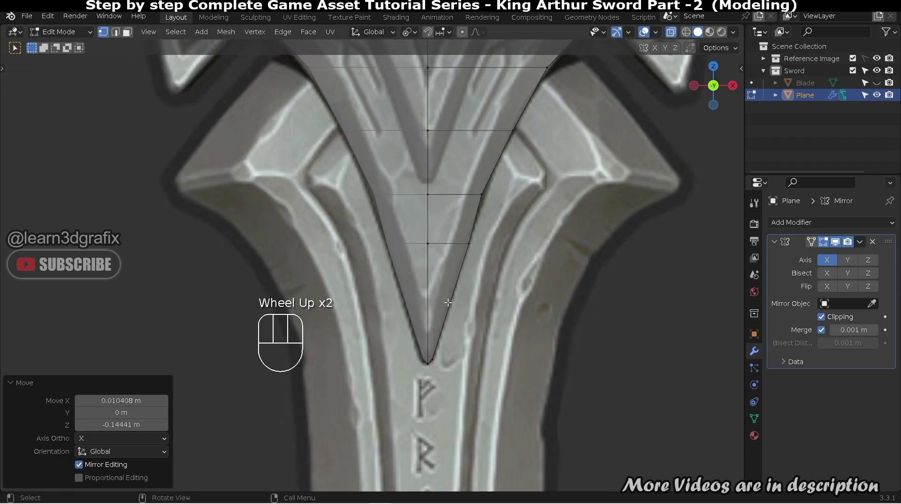
{"action": "scroll", "coordinate": [448, 303], "scroll_direction": "down", "scroll_amount": 1}
{"action": "scroll", "coordinate": [455, 281], "scroll_direction": "up", "scroll_amount": 5}
{"action": "left_click", "coordinate": [480, 229]}
{"action": "key", "text": "g"}
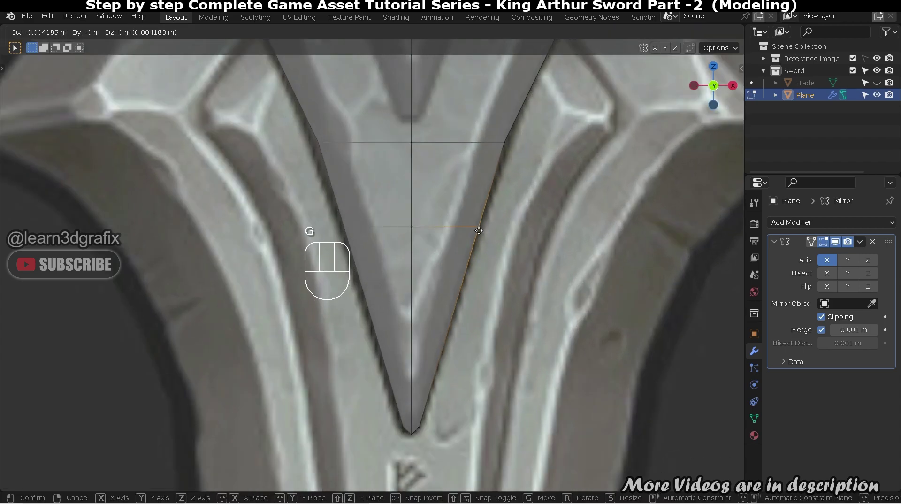
{"action": "left_click", "coordinate": [479, 230]}
Step: Add a loop cut near the lower point and place its outer vertex on the reference edge
{"action": "key", "text": "ctrl+r"}
{"action": "left_click", "coordinate": [453, 327]}
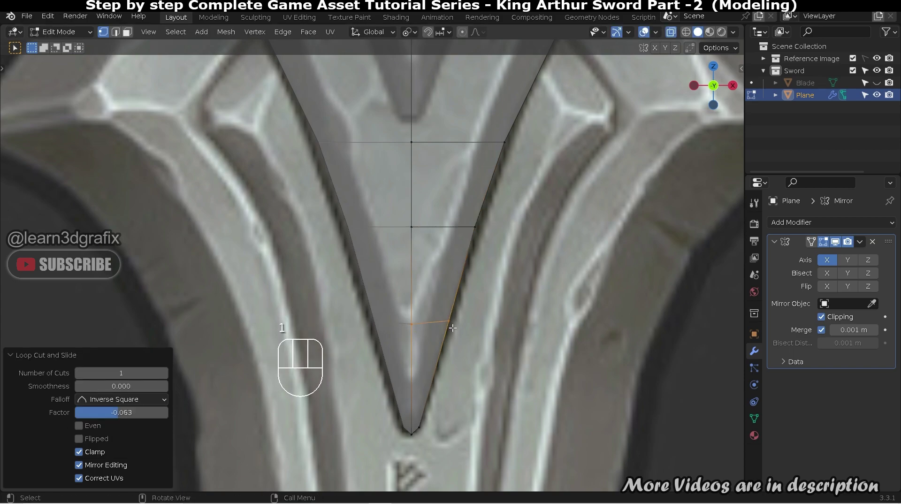
{"action": "left_click", "coordinate": [450, 322]}
{"action": "key", "text": "g"}
{"action": "left_click", "coordinate": [448, 323]}
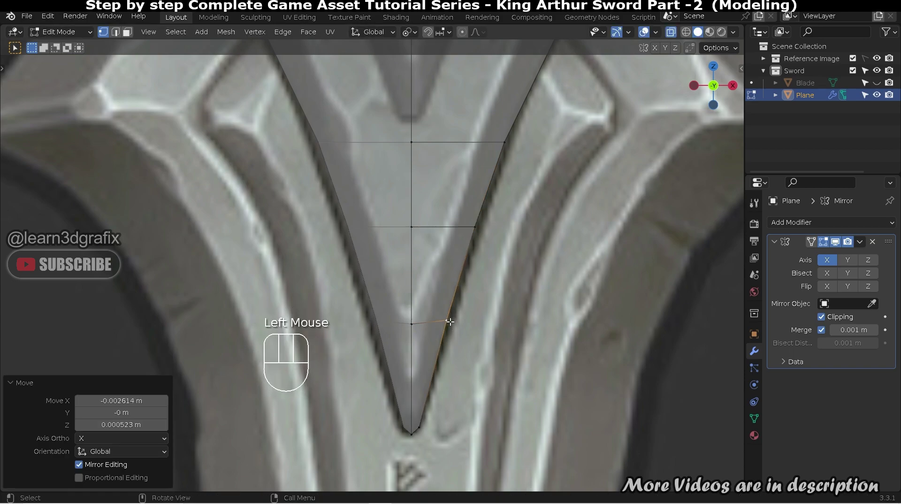
{"action": "scroll", "coordinate": [470, 150], "scroll_direction": "down", "scroll_amount": 2}
{"action": "scroll", "coordinate": [471, 143], "scroll_direction": "up", "scroll_amount": 1}
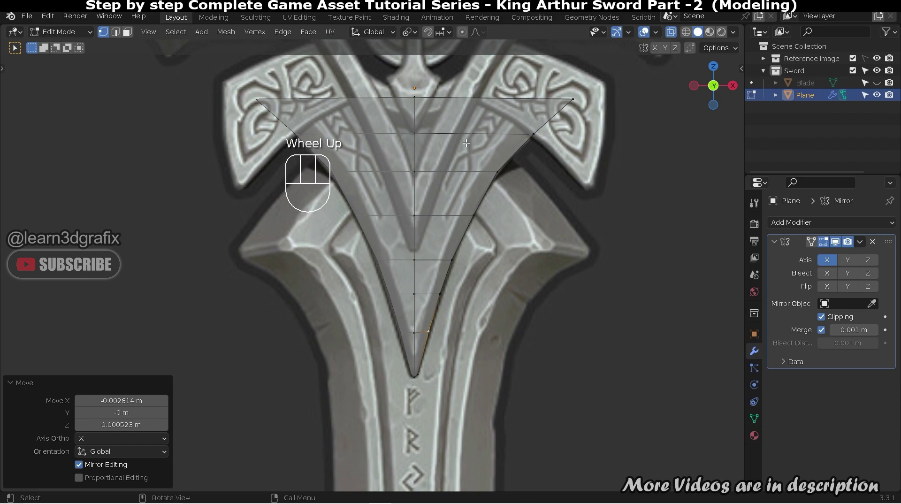
Step: Select all the shoulder plane's faces in side view and unhide the Blade mesh
{"action": "key", "text": "3"}
{"action": "key", "text": "a"}
{"action": "scroll", "coordinate": [465, 134], "scroll_direction": "down", "scroll_amount": 2}
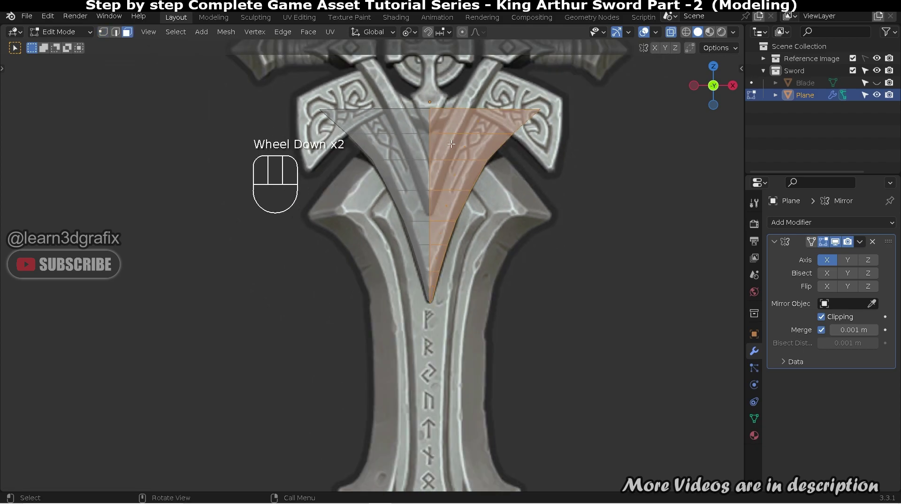
{"action": "key", "text": "ctrl+KP_3"}
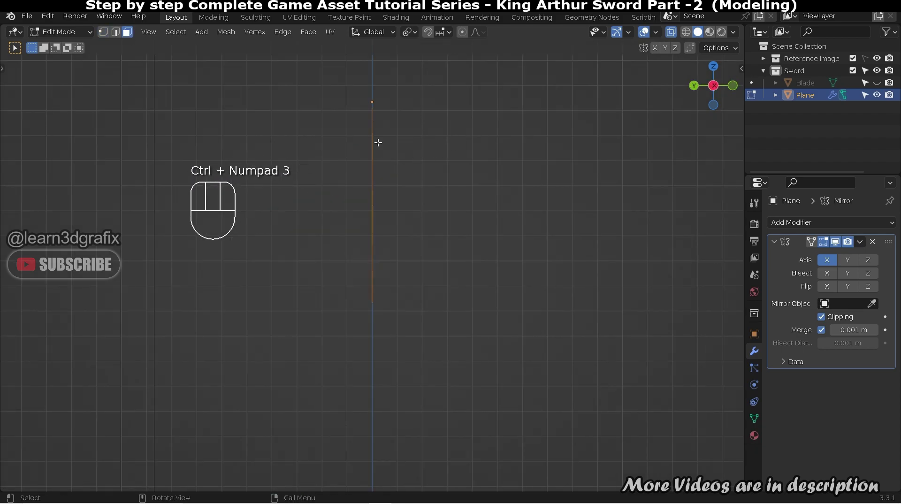
{"action": "scroll", "coordinate": [373, 132], "scroll_direction": "up", "scroll_amount": 1}
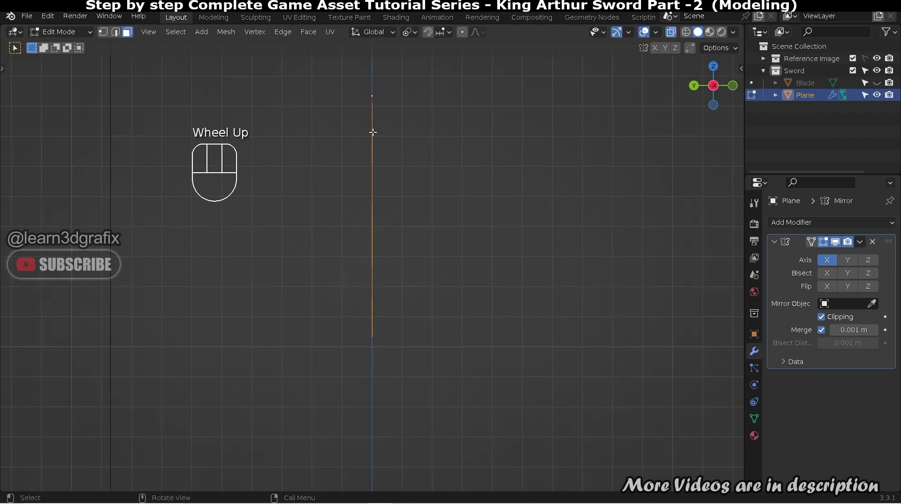
{"action": "left_click", "coordinate": [877, 82]}
Step: Extrude the faces about 0.145 m along Y, turn off X-ray, and return to Object Mode
{"action": "key", "text": "e"}
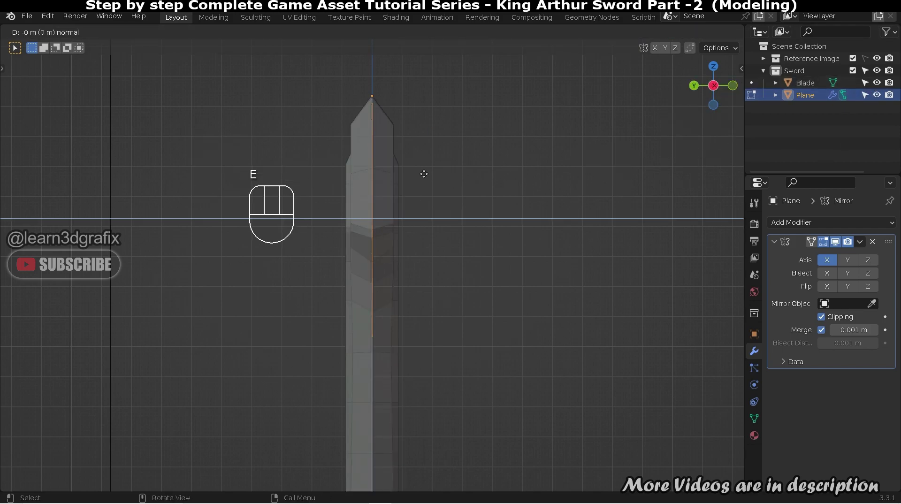
{"action": "key", "text": "y"}
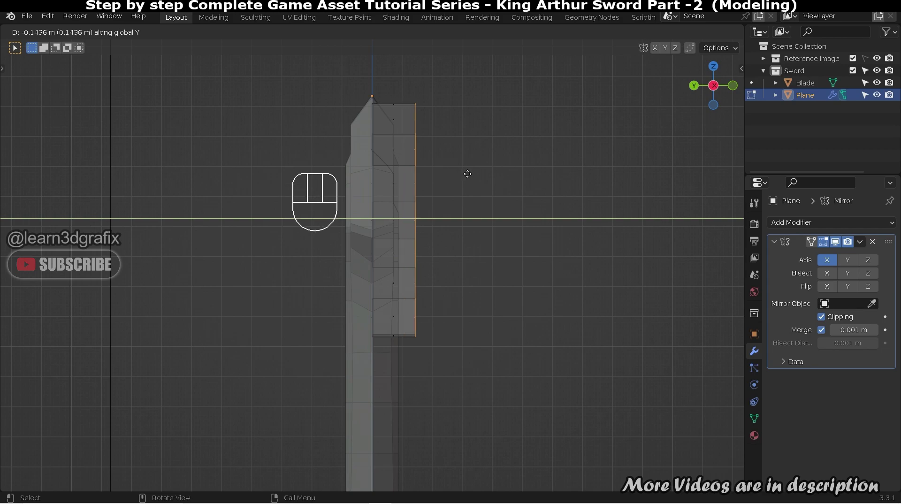
{"action": "left_click", "coordinate": [468, 174]}
{"action": "key", "text": "alt+z"}
{"action": "middle_click_drag", "start_coordinate": [466, 173], "coordinate": [519, 237]}
{"action": "scroll", "coordinate": [515, 159], "scroll_direction": "up", "scroll_amount": 3}
{"action": "scroll", "coordinate": [516, 235], "scroll_direction": "up", "scroll_amount": 3}
{"action": "scroll", "coordinate": [443, 165], "scroll_direction": "down", "scroll_amount": 2}
{"action": "middle_click_drag", "start_coordinate": [444, 165], "coordinate": [551, 198]}
{"action": "scroll", "coordinate": [438, 141], "scroll_direction": "up", "scroll_amount": 2}
{"action": "key", "text": "Tab"}
{"action": "key", "text": "ctrl+KP_3"}
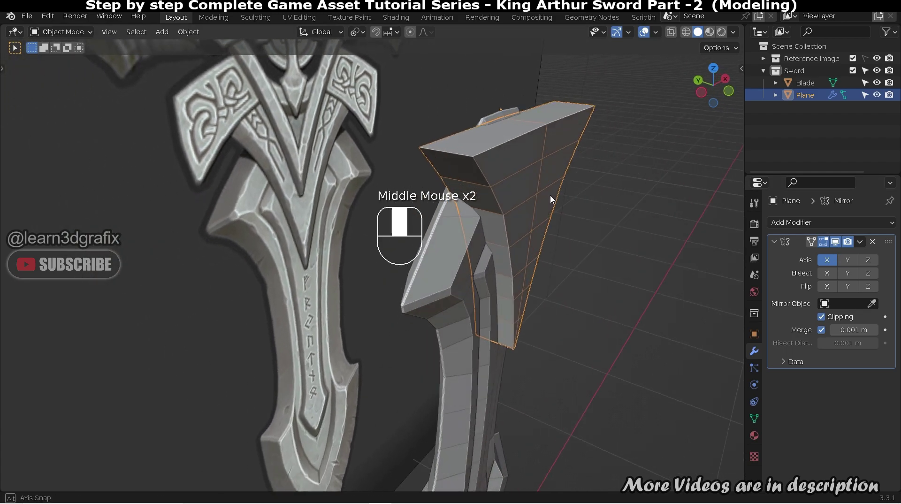
Step: Apply the shoulder's Mirror modifier to make the mirror permanent
{"action": "left_click", "coordinate": [861, 242]}
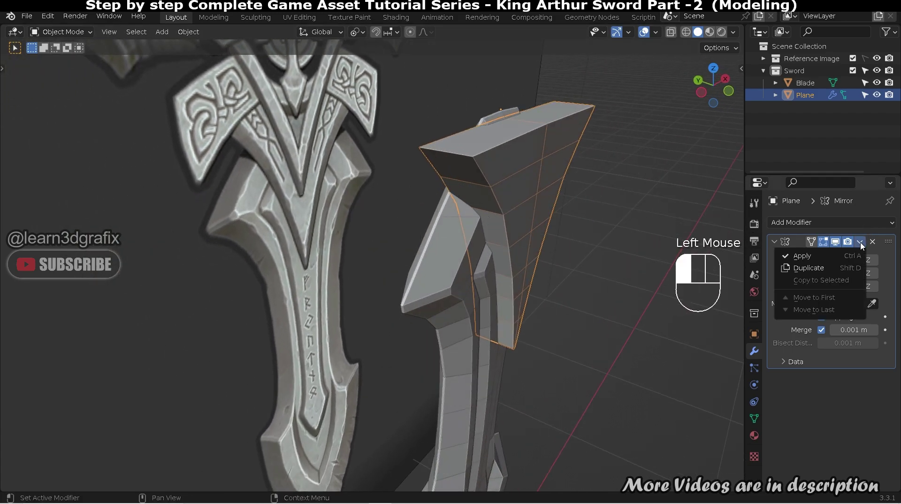
{"action": "left_click", "coordinate": [838, 256]}
{"action": "middle_click_drag", "start_coordinate": [538, 202], "coordinate": [566, 198]}
Step: Set the shoulder's origin to its geometry
{"action": "left_click", "coordinate": [188, 32]}
{"action": "mouse_move", "coordinate": [221, 56]}
{"action": "left_click", "coordinate": [324, 69]}
{"action": "key", "text": "Tab"}
{"action": "key", "text": "Tab"}
{"action": "left_click", "coordinate": [523, 162]}
Step: Set the shoulder's Location X and Y to 0 m in the side panel
{"action": "key", "text": "n"}
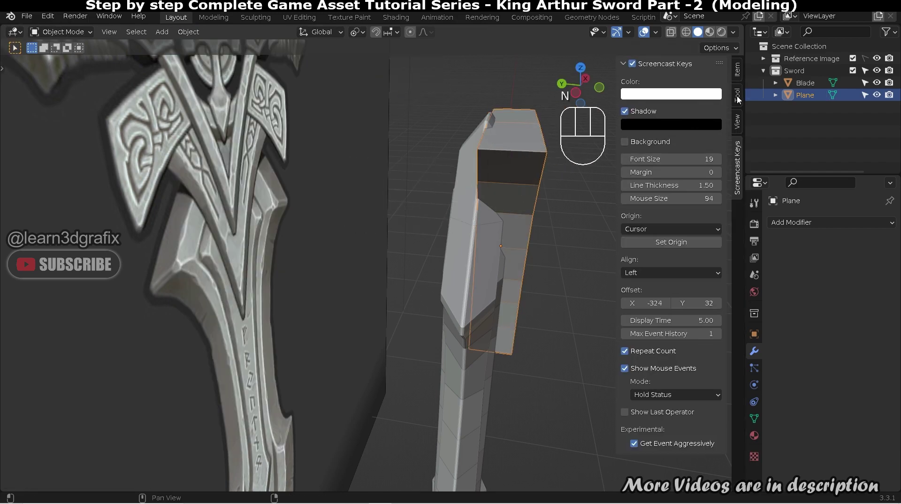
{"action": "left_click", "coordinate": [738, 72]}
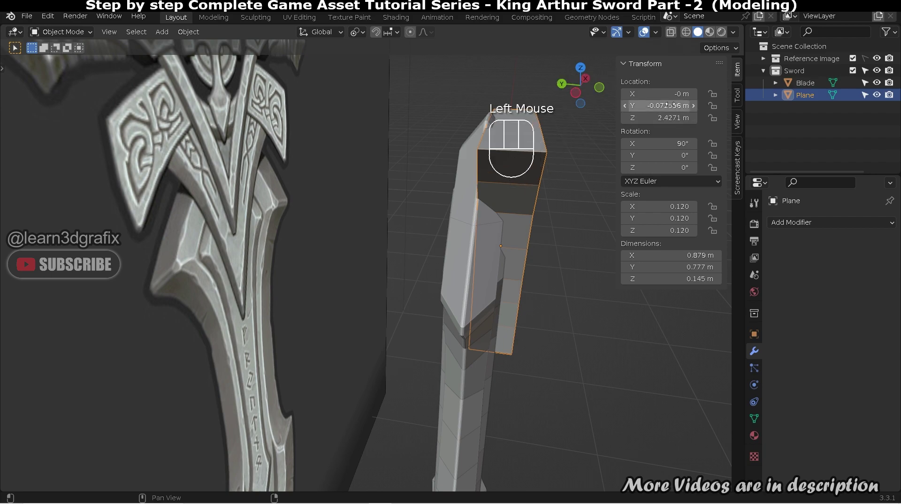
{"action": "type", "text": "0"}
{"action": "key", "text": "Return"}
{"action": "left_click", "coordinate": [682, 93]}
{"action": "type", "text": "0"}
{"action": "key", "text": "Return"}
{"action": "middle_click_drag", "start_coordinate": [472, 168], "coordinate": [502, 197]}
{"action": "scroll", "coordinate": [535, 181], "scroll_direction": "up", "scroll_amount": 2}
{"action": "key", "text": "n"}
Step: Scale the shoulder about 1.774 along Y to thicken it
{"action": "key", "text": "s"}
{"action": "key", "text": "y"}
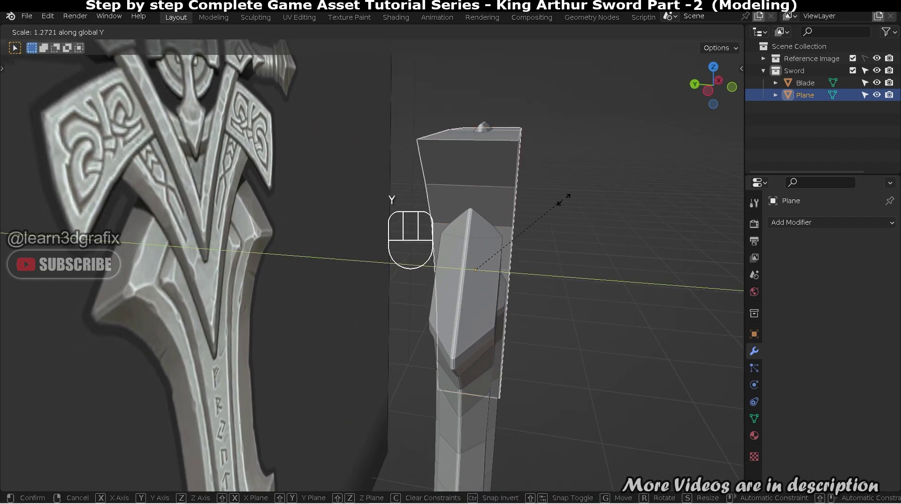
{"action": "left_click", "coordinate": [602, 199]}
{"action": "middle_click_drag", "start_coordinate": [599, 198], "coordinate": [491, 154]}
{"action": "scroll", "coordinate": [567, 167], "scroll_direction": "down", "scroll_amount": 2}
{"action": "middle_click_drag", "start_coordinate": [567, 167], "coordinate": [467, 157], "text": "shift"}
Step: Add an edge loop down the middle of the shoulder's thickness
{"action": "key", "text": "Tab"}
{"action": "key", "text": "ctrl+r"}
{"action": "left_click", "coordinate": [456, 153]}
{"action": "right_click", "coordinate": [458, 154]}
{"action": "middle_click_drag", "start_coordinate": [407, 176], "coordinate": [437, 160]}
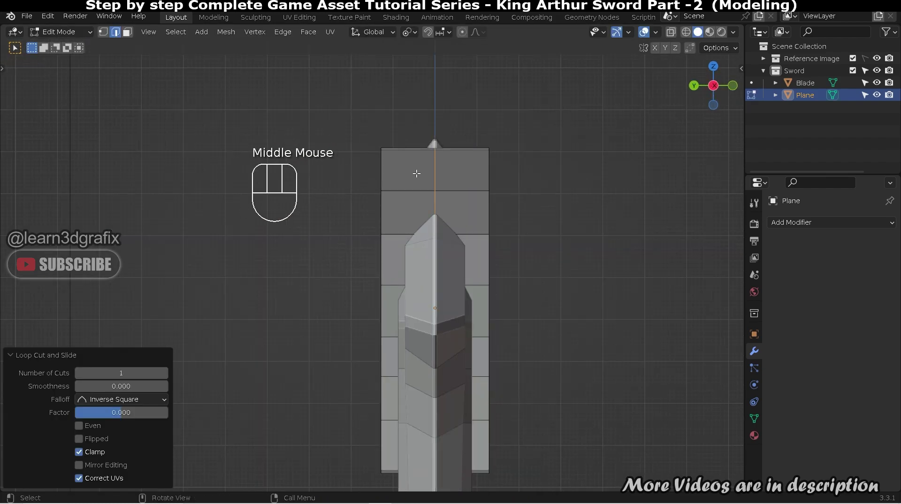
{"action": "scroll", "coordinate": [387, 175], "scroll_direction": "down", "scroll_amount": 2}
Step: Delete the left column of vertices in wireframe, then pick the top vertical centre edges
{"action": "key", "text": "shift+z"}
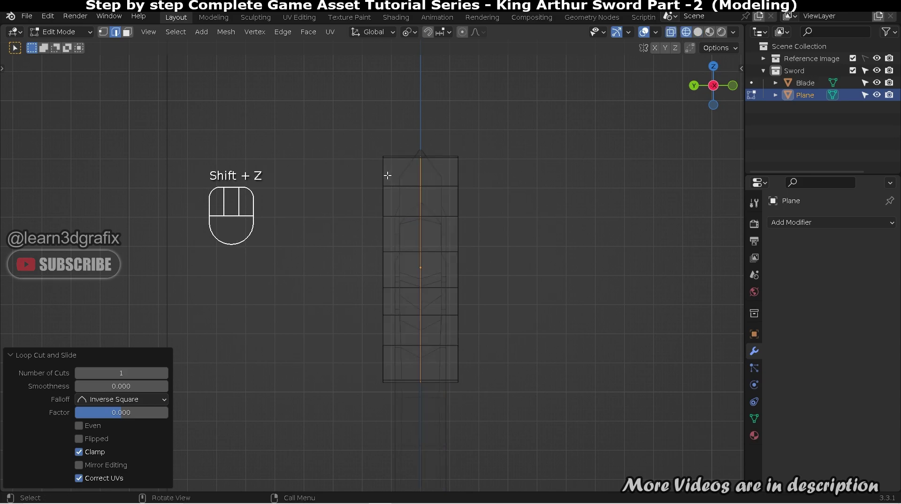
{"action": "key", "text": "1"}
{"action": "left_click_drag", "start_coordinate": [328, 108], "coordinate": [400, 438]}
{"action": "key", "text": "x"}
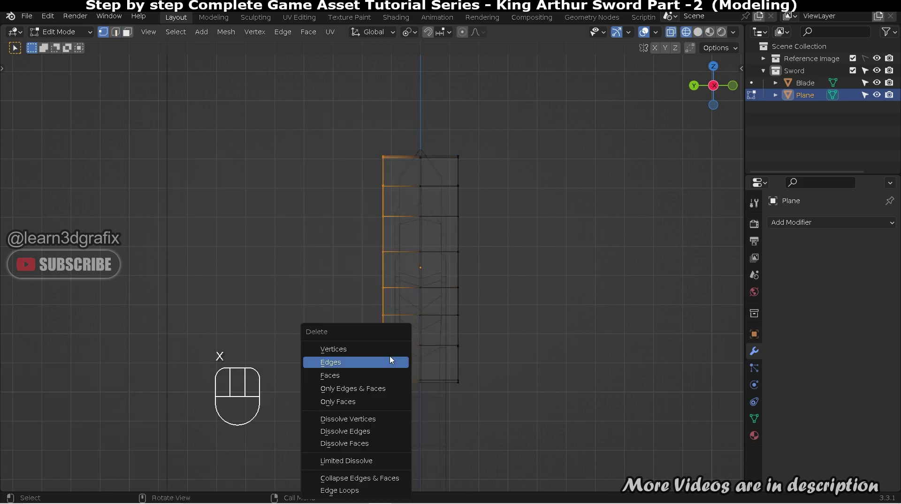
{"action": "left_click", "coordinate": [382, 354]}
{"action": "mouse_move", "coordinate": [382, 354]}
{"action": "middle_mouse_down"}
{"action": "mouse_move", "coordinate": [446, 209]}
{"action": "mouse_move", "coordinate": [475, 176]}
{"action": "mouse_move", "coordinate": [503, 202]}
{"action": "mouse_move", "coordinate": [548, 349]}
{"action": "middle_mouse_up"}
{"action": "scroll", "coordinate": [435, 199], "scroll_direction": "up", "scroll_amount": 3}
{"action": "key", "text": "shift+z"}
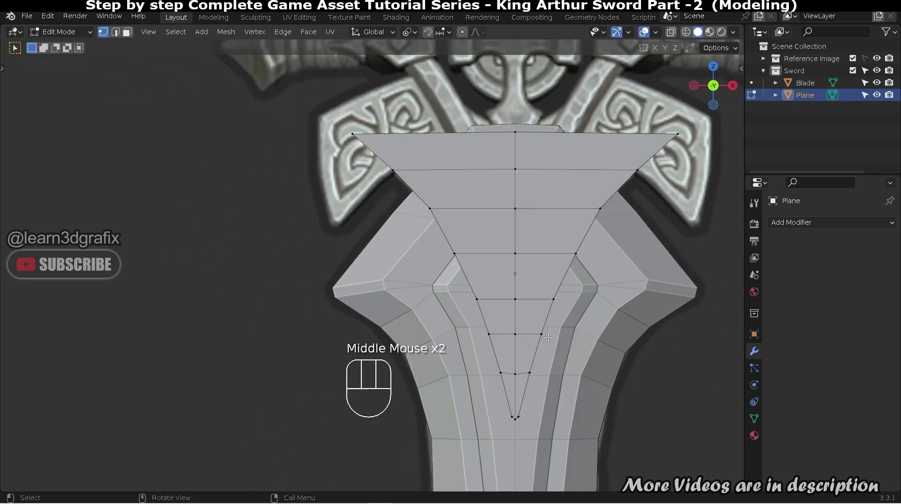
{"action": "left_click", "coordinate": [516, 225], "text": "shift"}
{"action": "left_click", "coordinate": [516, 188], "text": "shift"}
Step: Add the remaining centre edges down to the tip and grow the selection to adjacent faces
{"action": "left_click", "coordinate": [515, 282], "text": "shift"}
{"action": "left_click", "coordinate": [515, 316], "text": "shift"}
{"action": "left_click", "coordinate": [515, 354], "text": "shift"}
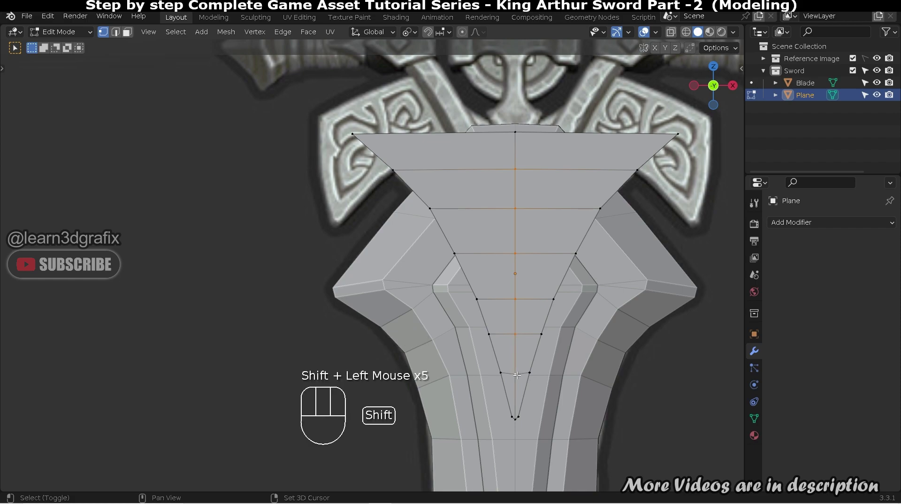
{"action": "key", "text": "ctrl+KP_Add"}
{"action": "scroll", "coordinate": [517, 376], "scroll_direction": "up", "scroll_amount": 5}
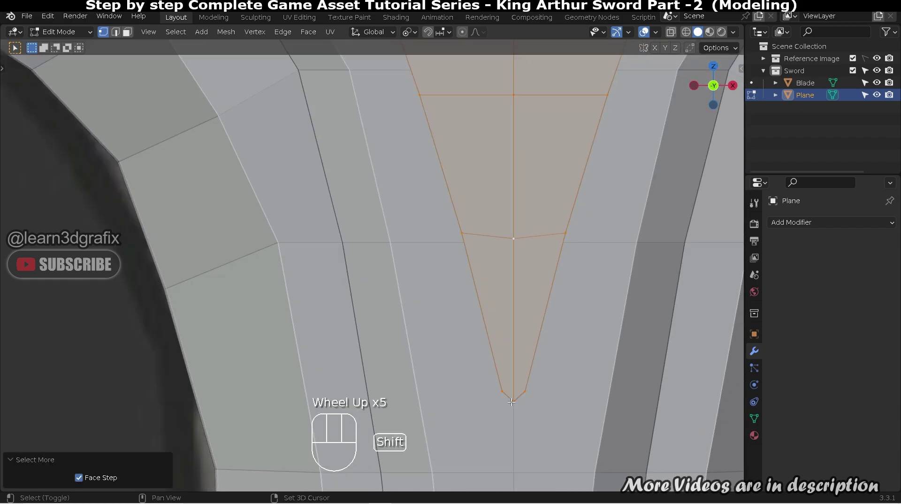
{"action": "left_click", "coordinate": [514, 402], "text": "shift"}
{"action": "key", "text": "ctrl+z"}
Step: Make the top-centre vertex active and orbit to view the shoulder's side
{"action": "scroll", "coordinate": [515, 399], "scroll_direction": "down", "scroll_amount": 4}
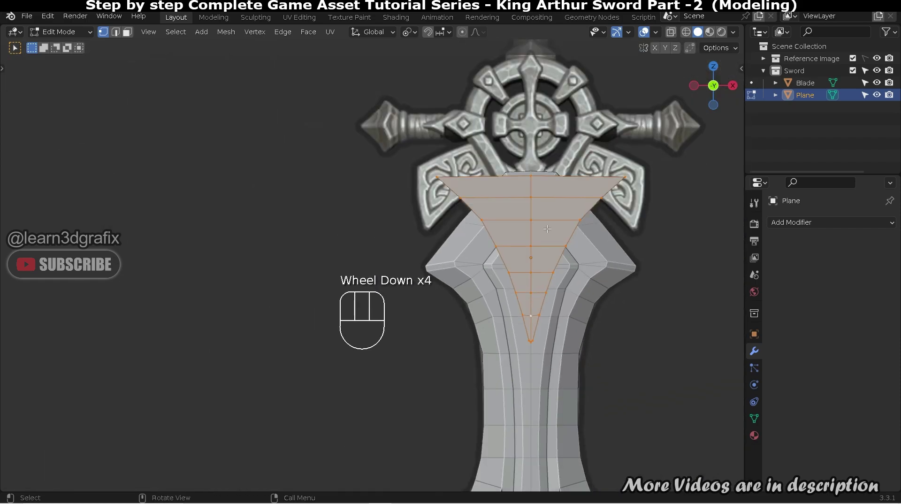
{"action": "scroll", "coordinate": [536, 214], "scroll_direction": "up", "scroll_amount": 2}
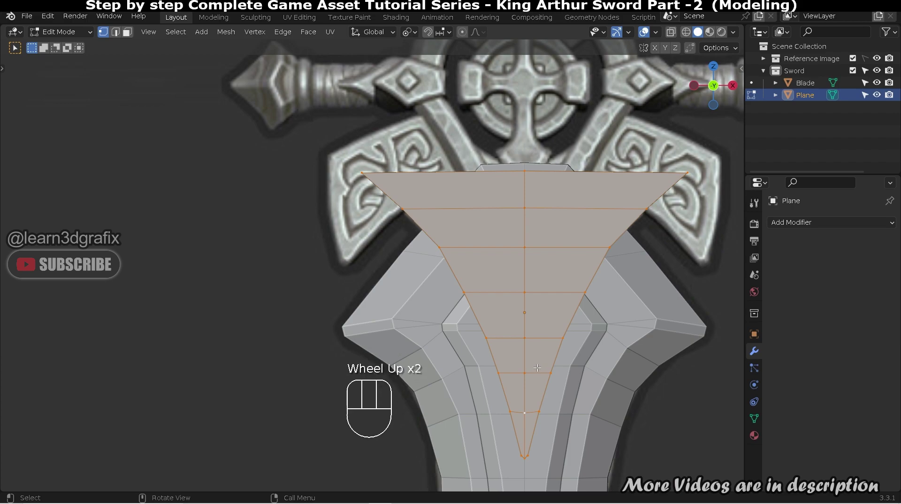
{"action": "scroll", "coordinate": [557, 317], "scroll_direction": "up", "scroll_amount": 3}
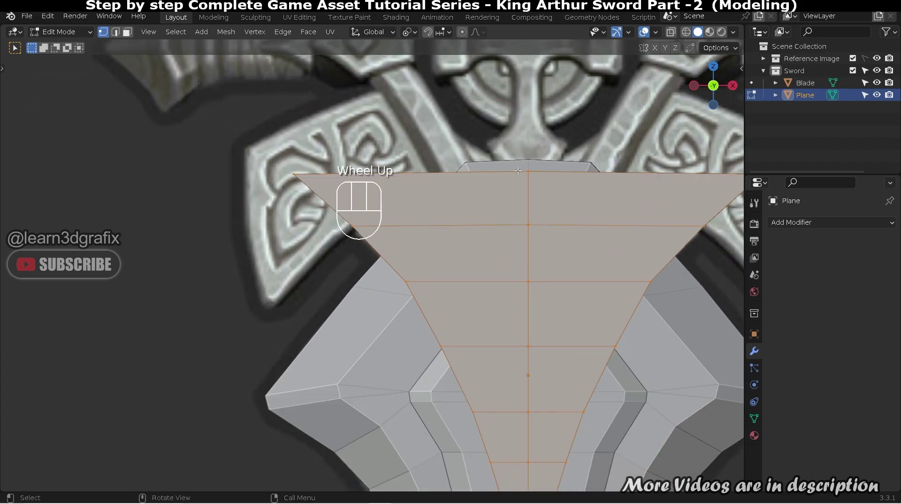
{"action": "left_click", "coordinate": [536, 181], "text": "shift"}
{"action": "scroll", "coordinate": [502, 213], "scroll_direction": "down", "scroll_amount": 2}
{"action": "scroll", "coordinate": [502, 214], "scroll_direction": "down", "scroll_amount": 1}
{"action": "middle_click_drag", "start_coordinate": [462, 225], "coordinate": [554, 240]}
{"action": "middle_click_drag", "start_coordinate": [511, 258], "coordinate": [509, 202], "text": "shift"}
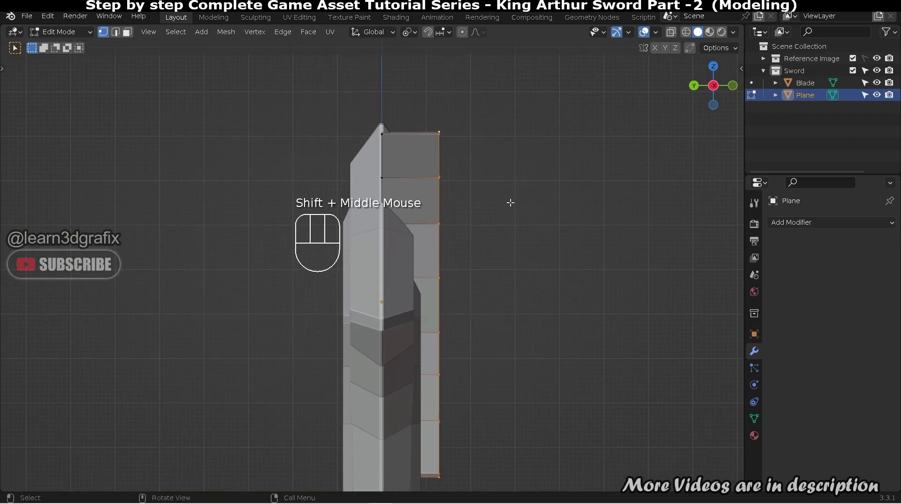
Step: Set the pivot to Median Point and rotate the selected faces -2.72° to slope the front
{"action": "key", "text": "r"}
{"action": "key", "text": "y"}
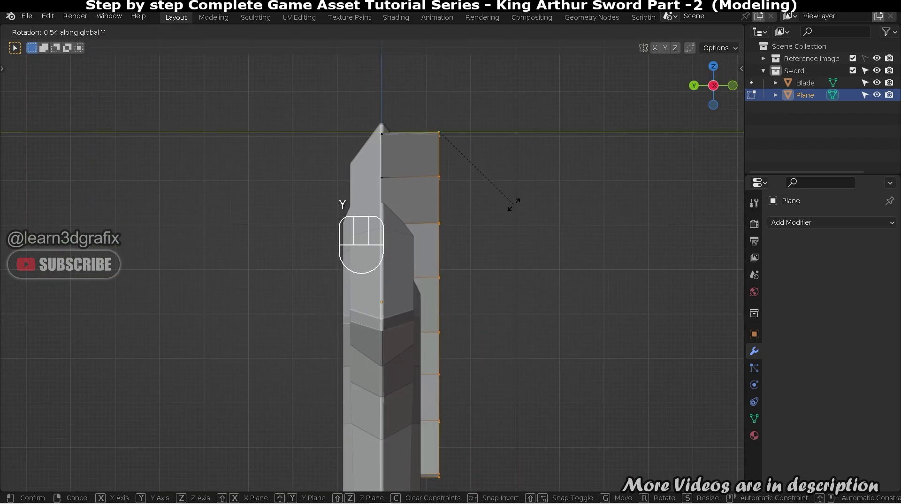
{"action": "right_click", "coordinate": [505, 202]}
{"action": "left_click", "coordinate": [449, 33]}
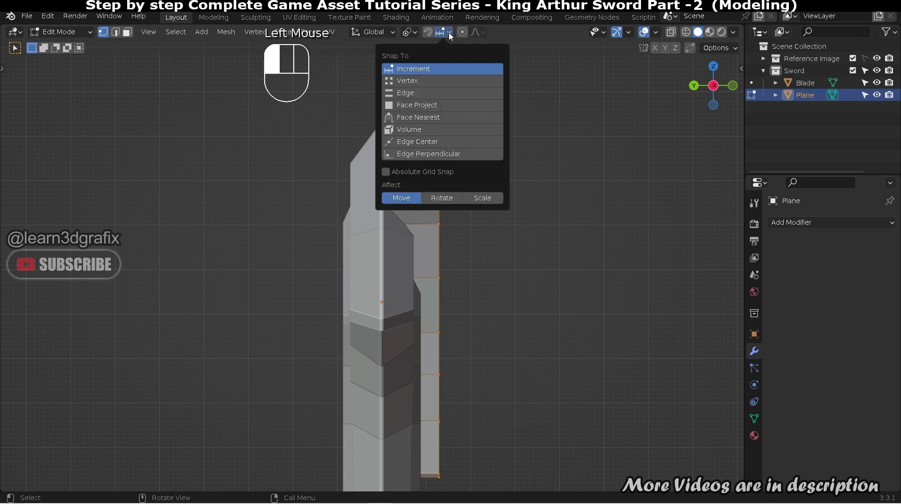
{"action": "left_click", "coordinate": [416, 33]}
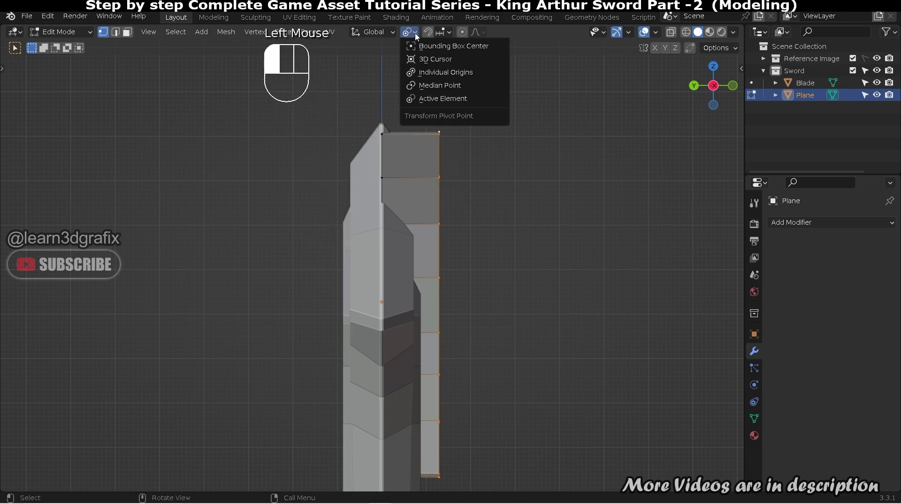
{"action": "left_click", "coordinate": [442, 91]}
{"action": "key", "text": "r"}
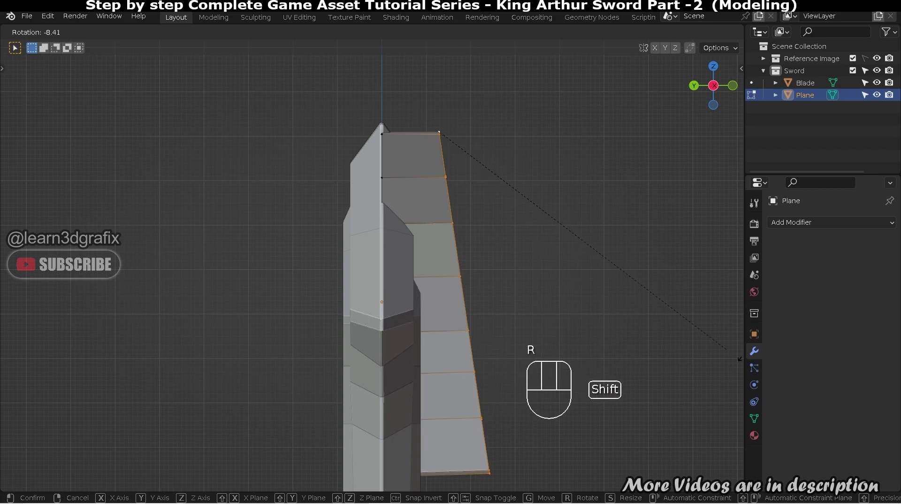
{"action": "left_click", "coordinate": [612, 209]}
{"action": "middle_click_drag", "start_coordinate": [612, 209], "coordinate": [447, 144]}
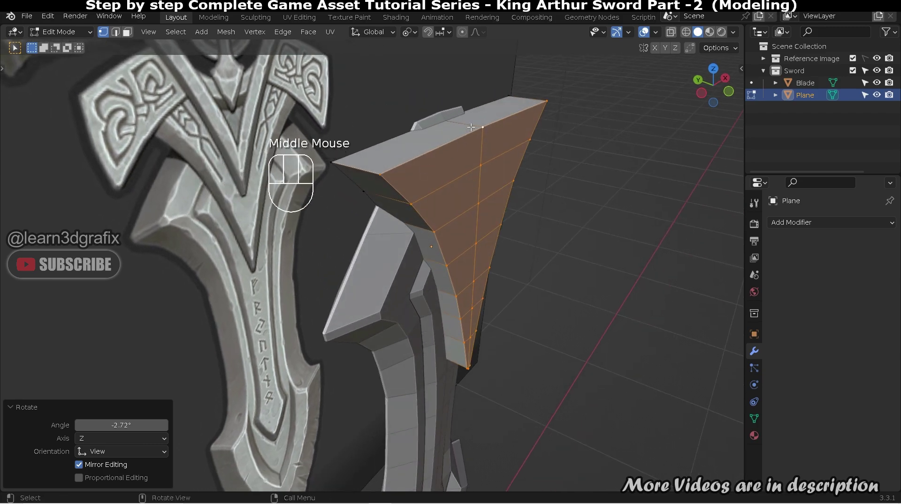
Step: Delete the guard's two top faces in face select mode
{"action": "key", "text": "3"}
{"action": "left_click", "coordinate": [490, 116]}
{"action": "left_click", "coordinate": [442, 136], "text": "shift"}
{"action": "key", "text": "x"}
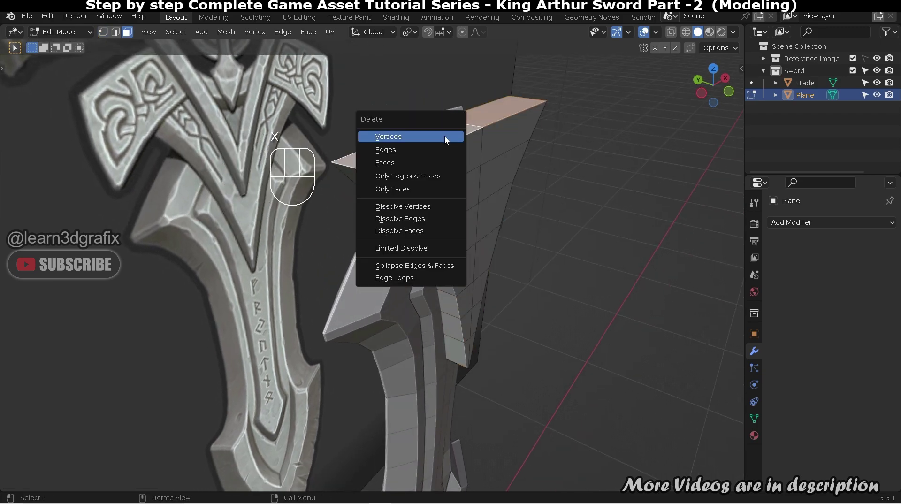
{"action": "left_click", "coordinate": [437, 163]}
{"action": "middle_click_drag", "start_coordinate": [466, 194], "coordinate": [510, 165]}
Step: Select the whole guard mesh and symmetrize it, switching the direction from +Y to -Y to +Z to -Z
{"action": "key", "text": "Tab"}
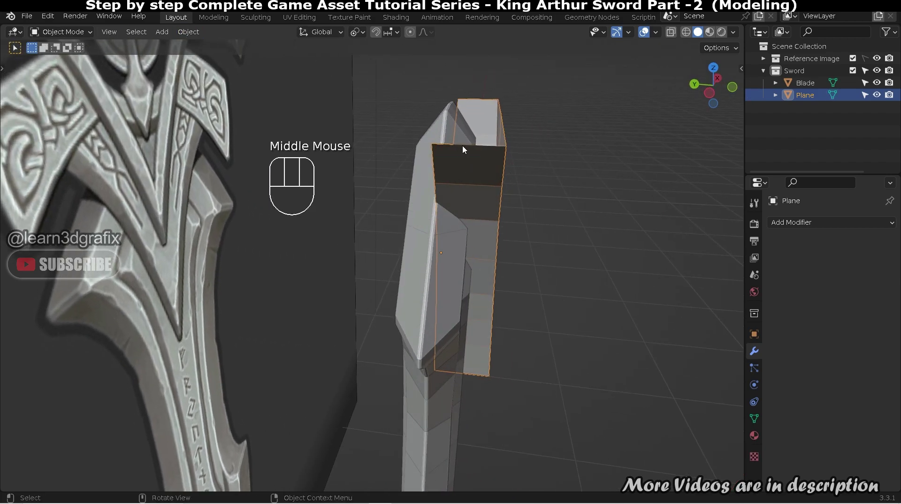
{"action": "key", "text": "Tab"}
{"action": "key", "text": "a"}
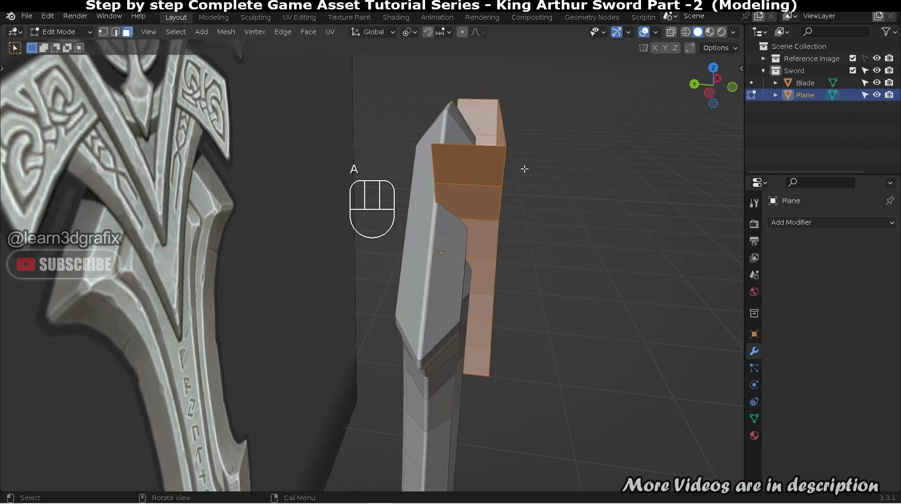
{"action": "left_click", "coordinate": [226, 32]}
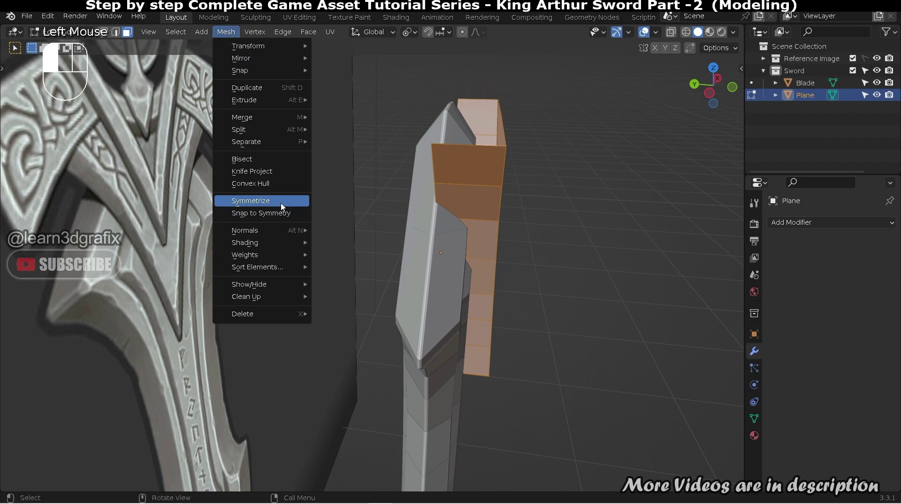
{"action": "left_click", "coordinate": [281, 202]}
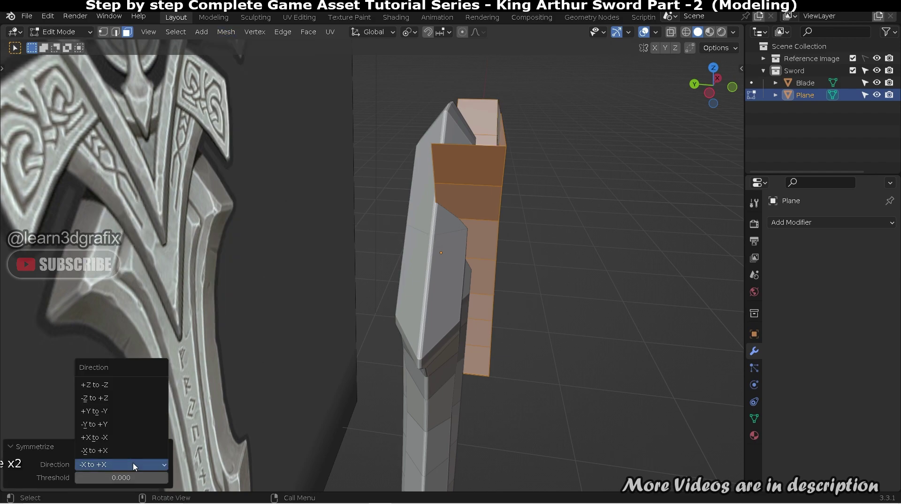
{"action": "left_click", "coordinate": [113, 412]}
{"action": "left_click", "coordinate": [126, 465]}
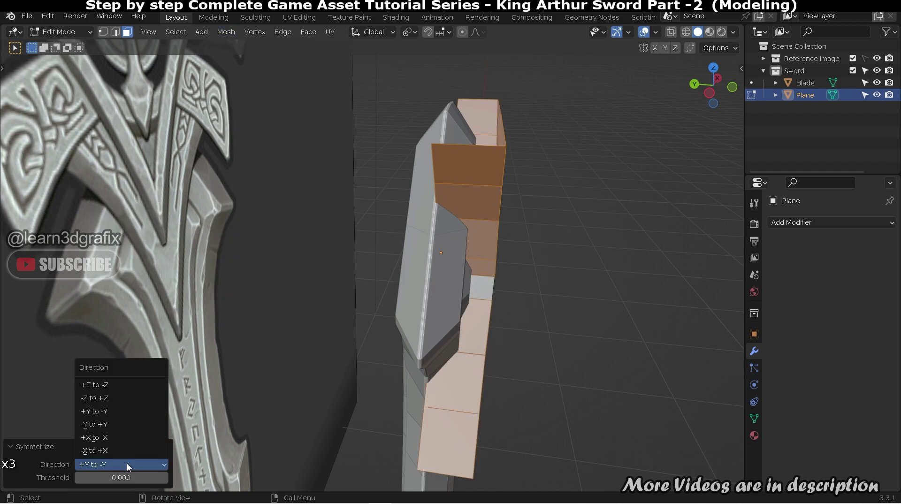
{"action": "left_click", "coordinate": [114, 385]}
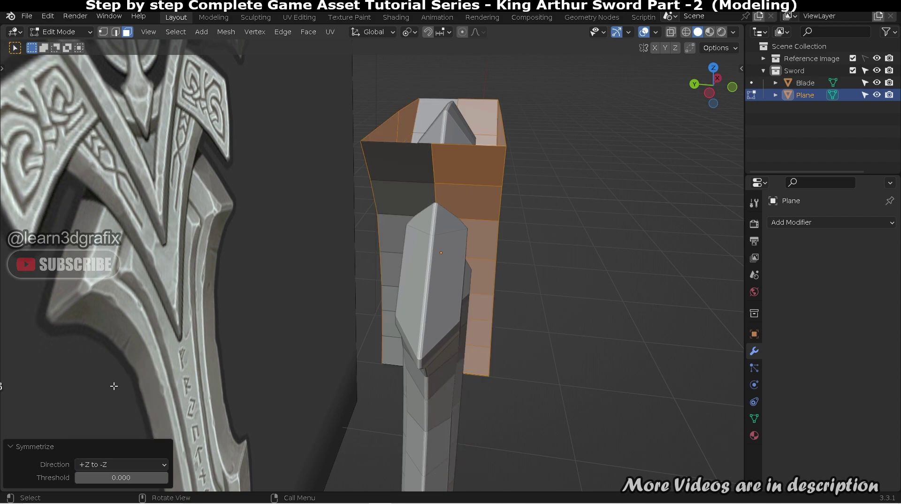
Step: Cap the guard's open top edge loop with a face
{"action": "middle_click_drag", "start_coordinate": [497, 202], "coordinate": [528, 227]}
{"action": "left_click", "coordinate": [598, 227]}
{"action": "mouse_move", "coordinate": [487, 182]}
{"action": "middle_mouse_down"}
{"action": "mouse_move", "coordinate": [506, 181]}
{"action": "mouse_move", "coordinate": [448, 182]}
{"action": "mouse_move", "coordinate": [493, 171]}
{"action": "mouse_move", "coordinate": [480, 169]}
{"action": "middle_mouse_up"}
{"action": "key", "text": "f"}
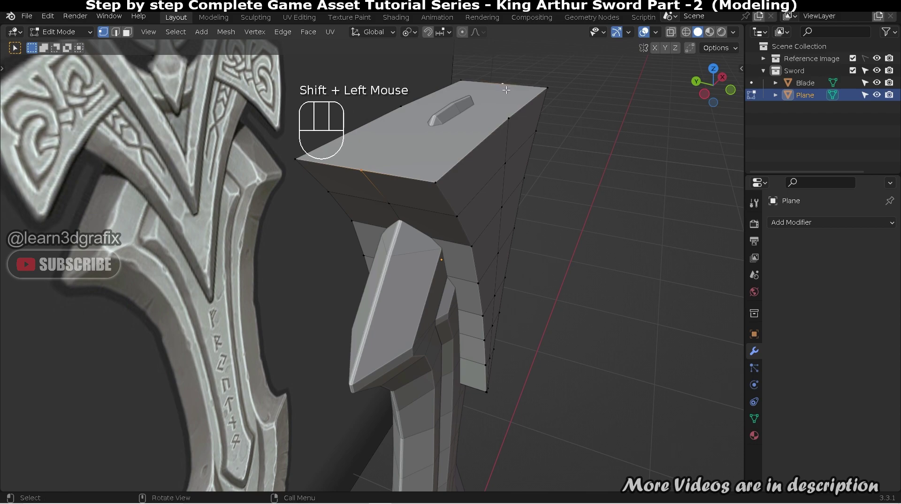
Step: Dissolve the vertical edge loop on the guard's side
{"action": "middle_click_drag", "start_coordinate": [406, 109], "coordinate": [448, 229]}
{"action": "key", "text": "2"}
{"action": "left_click", "coordinate": [378, 183], "text": "alt"}
{"action": "mouse_move", "coordinate": [373, 130]}
{"action": "middle_mouse_down"}
{"action": "mouse_move", "coordinate": [483, 160]}
{"action": "mouse_move", "coordinate": [473, 155]}
{"action": "middle_mouse_up"}
{"action": "key", "text": "ctrl+x"}
Step: Delete the left edge column in side X-ray view, then face the front reference
{"action": "key", "text": "KP_3"}
{"action": "key", "text": "shift+z"}
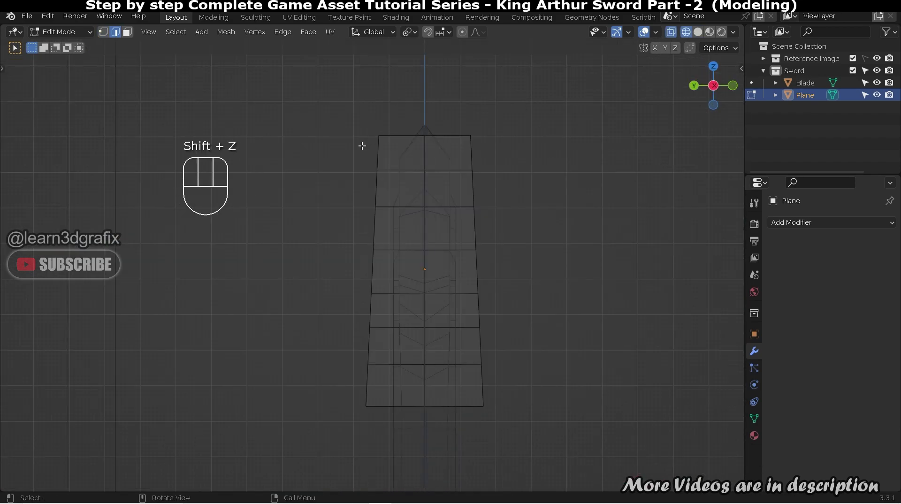
{"action": "left_click_drag", "start_coordinate": [361, 114], "coordinate": [401, 448]}
{"action": "key", "text": "s"}
{"action": "right_click", "coordinate": [400, 366]}
{"action": "key", "text": "x"}
{"action": "left_click", "coordinate": [364, 336]}
{"action": "middle_click_drag", "start_coordinate": [354, 326], "coordinate": [500, 294]}
{"action": "key", "text": "KP_1"}
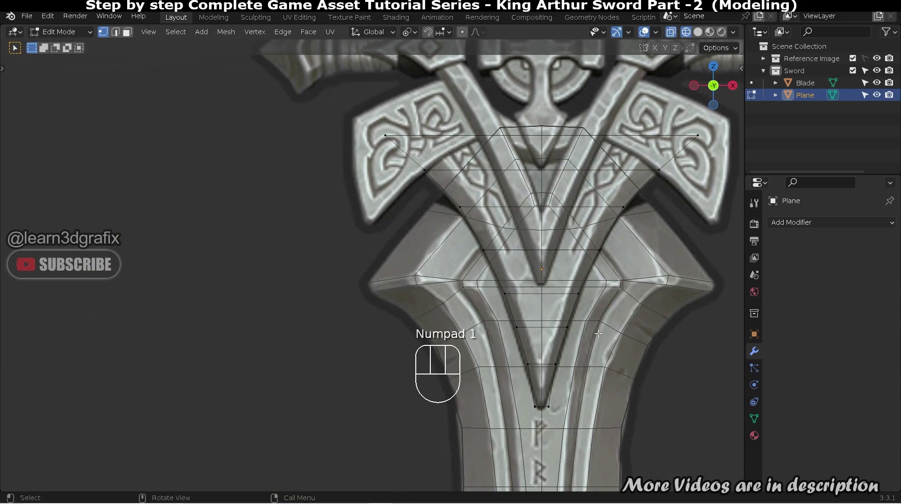
Step: Bevel the selected V-shaped edge loops into a single-segment band 0.519 m wide
{"action": "key", "text": "shift+z"}
{"action": "scroll", "coordinate": [599, 333], "scroll_direction": "up", "scroll_amount": 3}
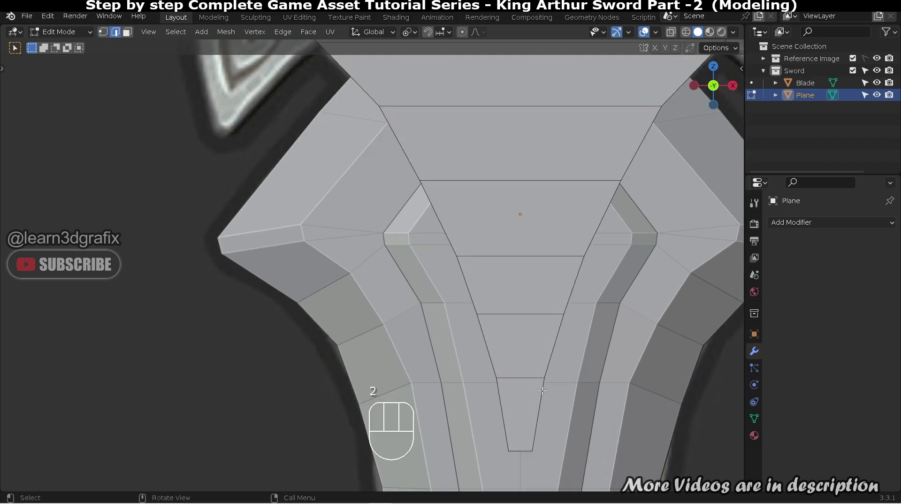
{"action": "left_click", "coordinate": [533, 429], "text": "alt+shift"}
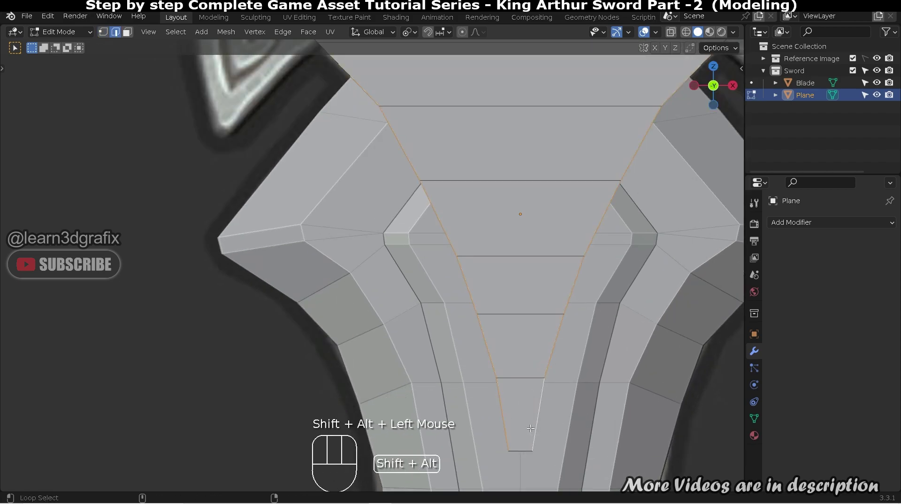
{"action": "middle_click_drag", "start_coordinate": [534, 429], "coordinate": [523, 433]}
{"action": "middle_click_drag", "start_coordinate": [527, 395], "coordinate": [441, 184]}
{"action": "middle_click_drag", "start_coordinate": [413, 142], "coordinate": [450, 211], "text": "alt"}
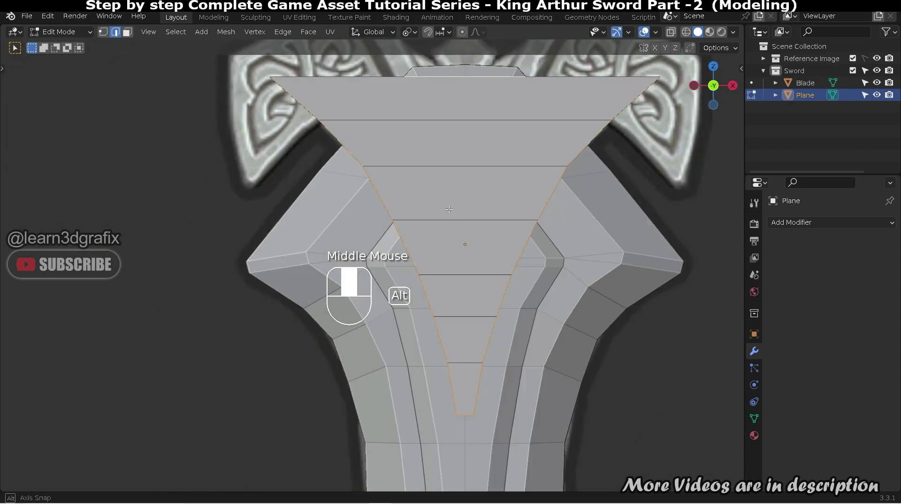
{"action": "key", "text": "shift+z"}
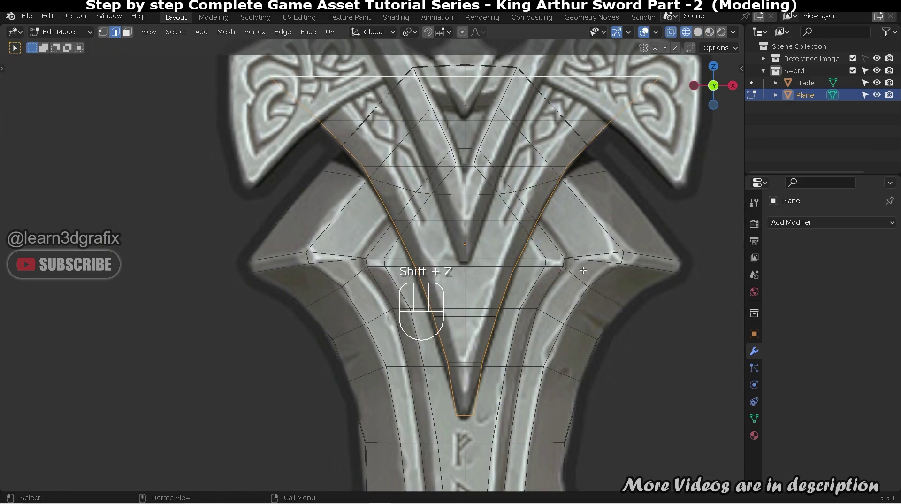
{"action": "key", "text": "ctrl+b"}
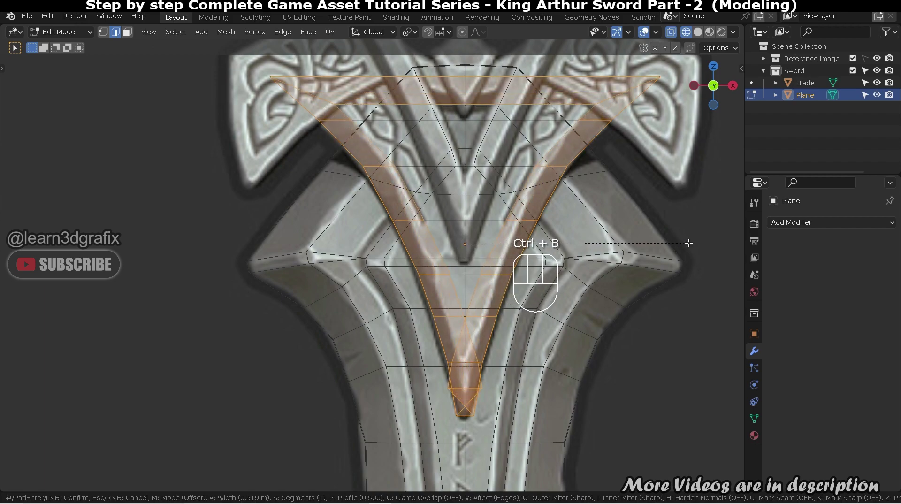
{"action": "left_click", "coordinate": [688, 243]}
{"action": "scroll", "coordinate": [486, 388], "scroll_direction": "up", "scroll_amount": 3}
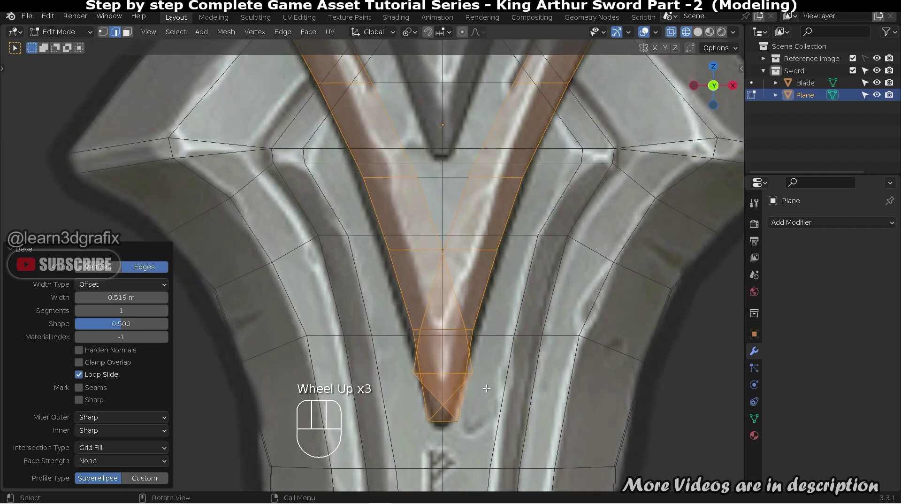
Step: Scale the bottom two edges of the V band to match the reference groove
{"action": "left_click", "coordinate": [459, 373]}
{"action": "key", "text": "s"}
{"action": "left_click", "coordinate": [439, 377]}
{"action": "double_click", "coordinate": [443, 330]}
{"action": "key", "text": "s"}
{"action": "left_click", "coordinate": [456, 310]}
{"action": "scroll", "coordinate": [456, 310], "scroll_direction": "up", "scroll_amount": 4}
Step: Rescale and widen two edges near the V's centre
{"action": "left_click", "coordinate": [454, 268]}
{"action": "key", "text": "s"}
{"action": "left_click", "coordinate": [129, 291]}
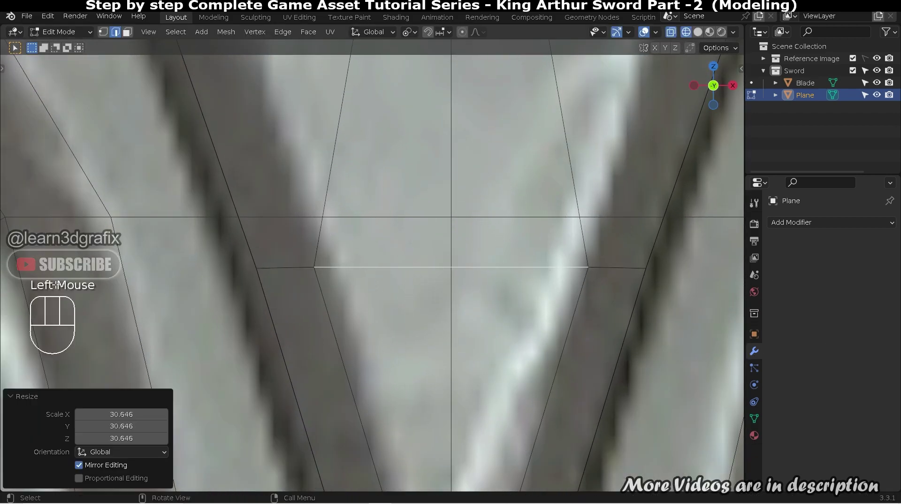
{"action": "scroll", "coordinate": [225, 282], "scroll_direction": "down", "scroll_amount": 3}
{"action": "scroll", "coordinate": [346, 281], "scroll_direction": "down", "scroll_amount": 3, "text": "shift"}
{"action": "left_click", "coordinate": [354, 238]}
{"action": "key", "text": "s"}
{"action": "left_click", "coordinate": [423, 249]}
{"action": "scroll", "coordinate": [417, 249], "scroll_direction": "down", "scroll_amount": 5}
{"action": "middle_click_drag", "start_coordinate": [418, 249], "coordinate": [451, 291]}
{"action": "scroll", "coordinate": [443, 287], "scroll_direction": "up", "scroll_amount": 2}
Step: Widen the next horizontal edge and the edge above it
{"action": "left_click", "coordinate": [459, 228]}
{"action": "key", "text": "s"}
{"action": "left_click", "coordinate": [477, 230]}
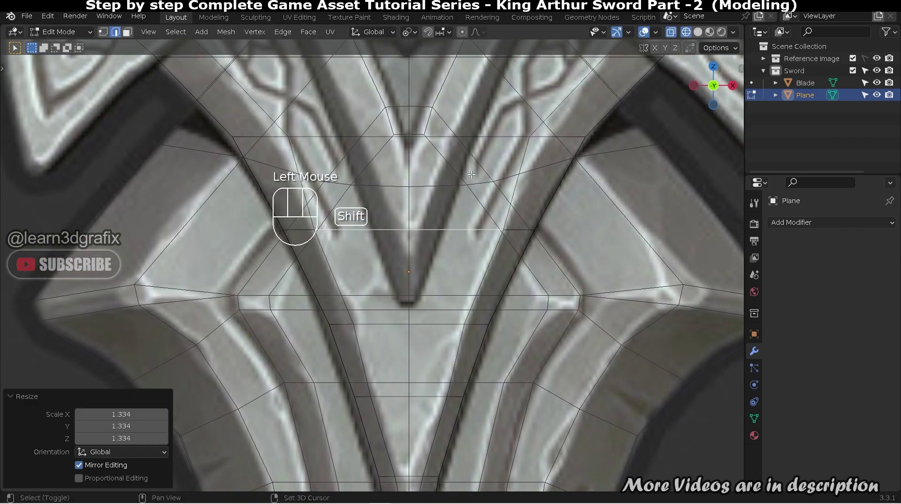
{"action": "middle_click_drag", "start_coordinate": [464, 176], "coordinate": [483, 275], "text": "shift"}
{"action": "left_click", "coordinate": [501, 236]}
{"action": "key", "text": "s"}
{"action": "left_click", "coordinate": [512, 240]}
{"action": "scroll", "coordinate": [513, 240], "scroll_direction": "down", "scroll_amount": 1}
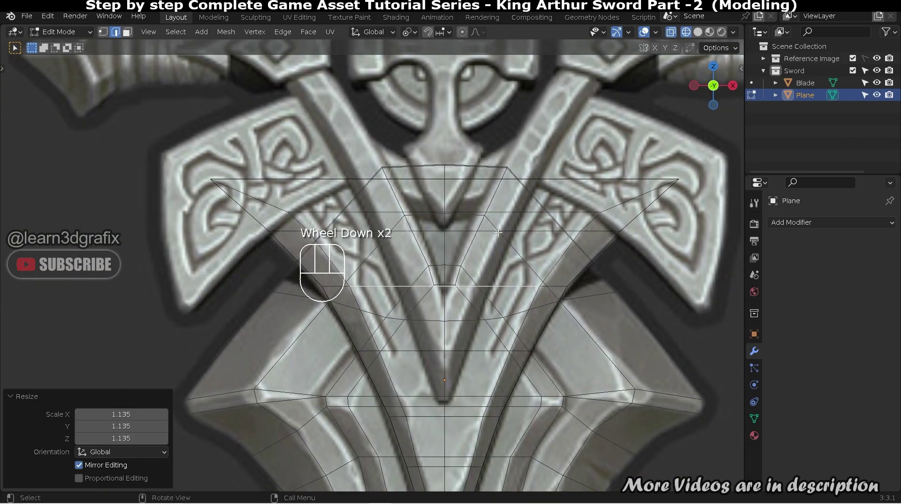
Step: Shrink the V's bottom edge and lower it slightly toward the tip
{"action": "key", "text": "shift+z"}
{"action": "mouse_move", "coordinate": [523, 236]}
{"action": "middle_mouse_down", "text": "shift"}
{"action": "mouse_move", "coordinate": [523, 197]}
{"action": "mouse_move", "coordinate": [498, 235]}
{"action": "mouse_move", "coordinate": [519, 257]}
{"action": "mouse_move", "coordinate": [436, 237]}
{"action": "middle_mouse_up", "text": "shift"}
{"action": "key", "text": "KP_1"}
{"action": "key", "text": "shift+z"}
{"action": "scroll", "coordinate": [443, 372], "scroll_direction": "down", "scroll_amount": 2}
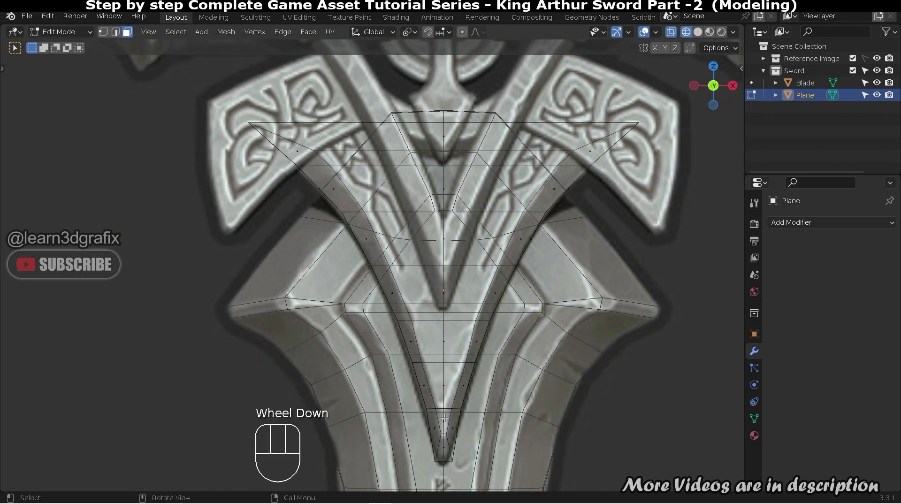
{"action": "middle_click_drag", "start_coordinate": [443, 372], "coordinate": [424, 373], "text": "shift"}
{"action": "left_click", "coordinate": [453, 354]}
{"action": "key", "text": "s"}
{"action": "left_click", "coordinate": [442, 356]}
{"action": "key", "text": "g"}
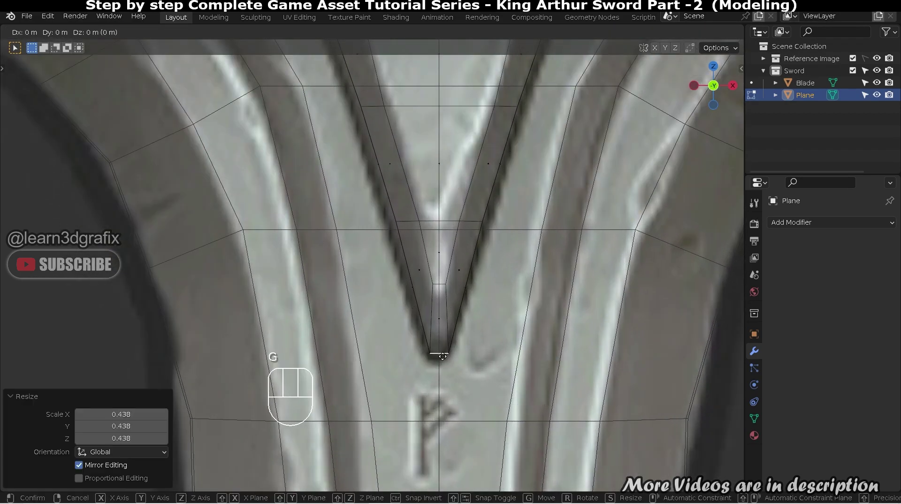
{"action": "left_click", "coordinate": [439, 365]}
Step: Rescale the V-tip edge to fit the reference
{"action": "scroll", "coordinate": [436, 364], "scroll_direction": "down", "scroll_amount": 5}
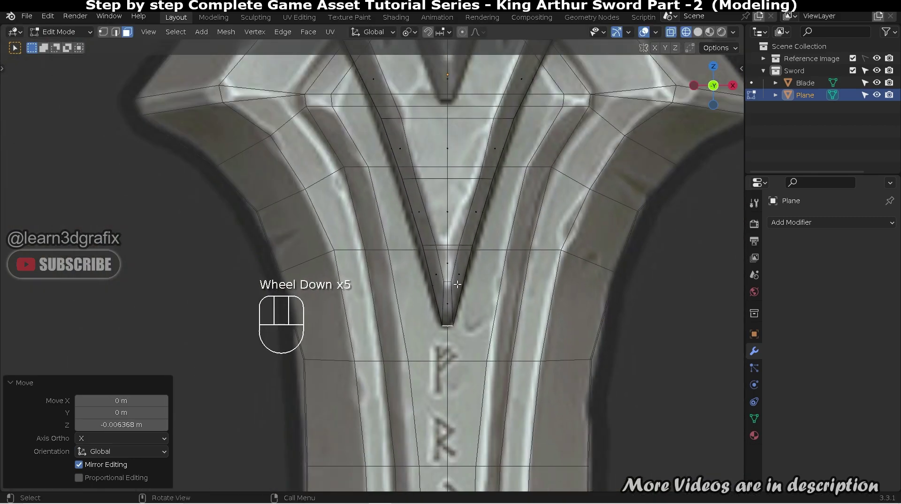
{"action": "scroll", "coordinate": [494, 318], "scroll_direction": "up", "scroll_amount": 2}
{"action": "key", "text": "s"}
{"action": "left_click", "coordinate": [469, 324]}
Step: Scale the selected face inside the V in solid shading
{"action": "key", "text": "shift+z"}
{"action": "scroll", "coordinate": [469, 324], "scroll_direction": "down", "scroll_amount": 4}
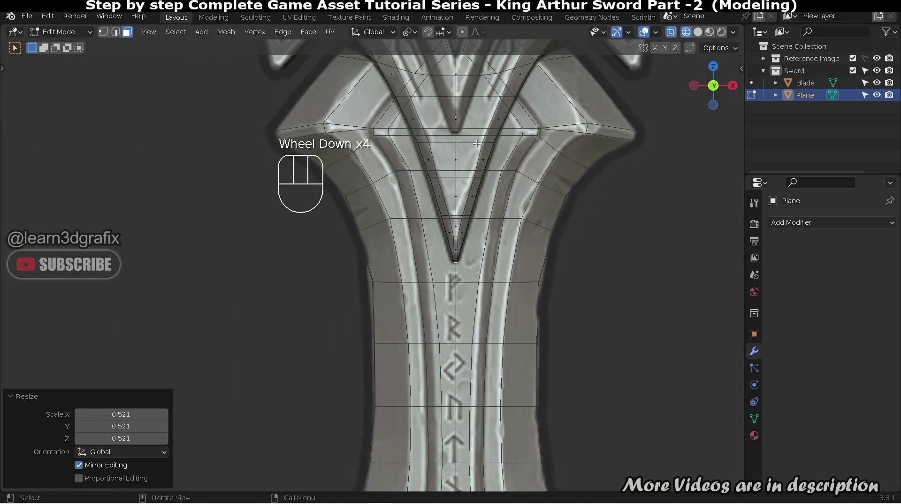
{"action": "scroll", "coordinate": [469, 169], "scroll_direction": "down", "scroll_amount": 1}
{"action": "scroll", "coordinate": [469, 169], "scroll_direction": "up", "scroll_amount": 3}
{"action": "left_click", "coordinate": [458, 178]}
{"action": "key", "text": "s"}
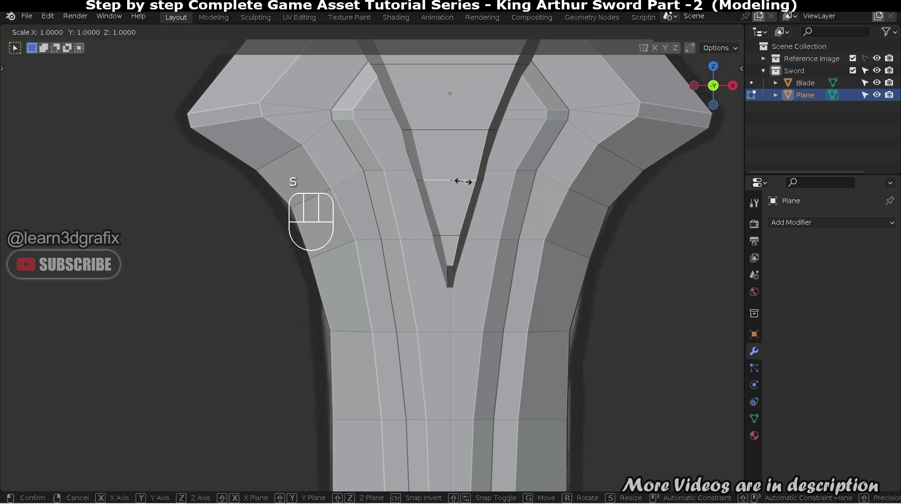
{"action": "left_click", "coordinate": [460, 181], "text": "shift"}
Step: Narrow the inner V edge to 0.942 and inspect the guard from the side
{"action": "scroll", "coordinate": [460, 181], "scroll_direction": "up", "scroll_amount": 2}
{"action": "middle_click_drag", "start_coordinate": [460, 180], "coordinate": [527, 231], "text": "shift"}
{"action": "left_click", "coordinate": [469, 245]}
{"action": "key", "text": "s"}
{"action": "left_click", "coordinate": [467, 243], "text": "shift"}
{"action": "scroll", "coordinate": [467, 243], "scroll_direction": "down", "scroll_amount": 2}
{"action": "scroll", "coordinate": [527, 232], "scroll_direction": "up", "scroll_amount": 3}
{"action": "middle_click_drag", "start_coordinate": [396, 140], "coordinate": [589, 202]}
{"action": "middle_click_drag", "start_coordinate": [499, 185], "coordinate": [501, 179]}
{"action": "middle_click_drag", "start_coordinate": [395, 185], "coordinate": [476, 175]}
Step: From the side view, move the guard's side edge column along Y and flatten it to zero depth
{"action": "key", "text": "ctrl+KP_3"}
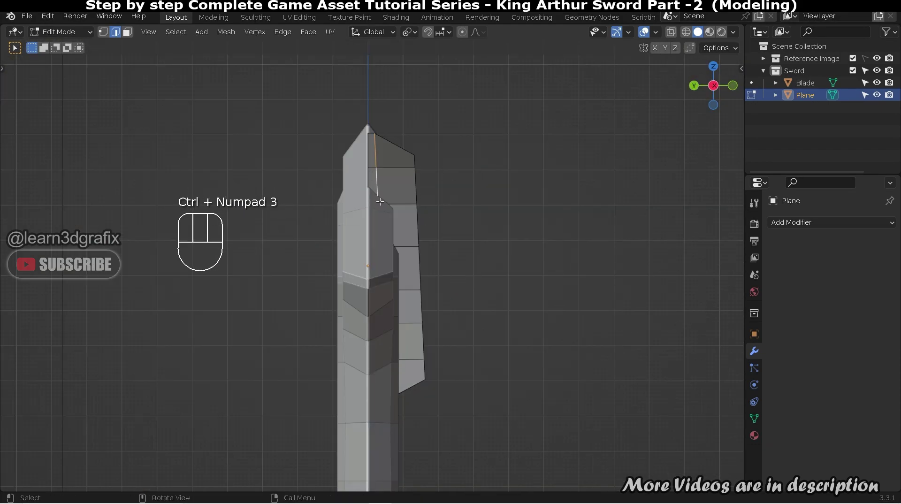
{"action": "key", "text": "g"}
{"action": "key", "text": "y"}
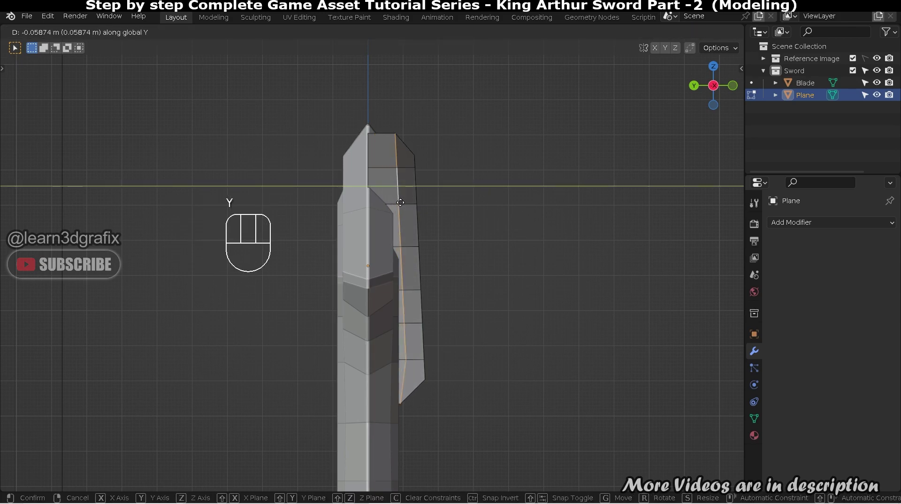
{"action": "left_click", "coordinate": [401, 202]}
{"action": "key", "text": "s"}
{"action": "key", "text": "0"}
{"action": "left_click", "coordinate": [411, 228]}
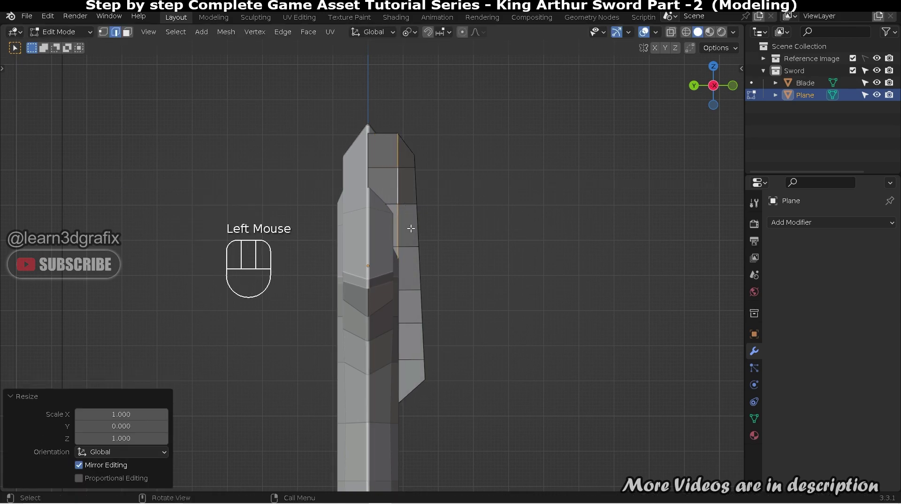
Step: Tilt the column -3.11° and shift it 0.004 m along Y
{"action": "key", "text": "r"}
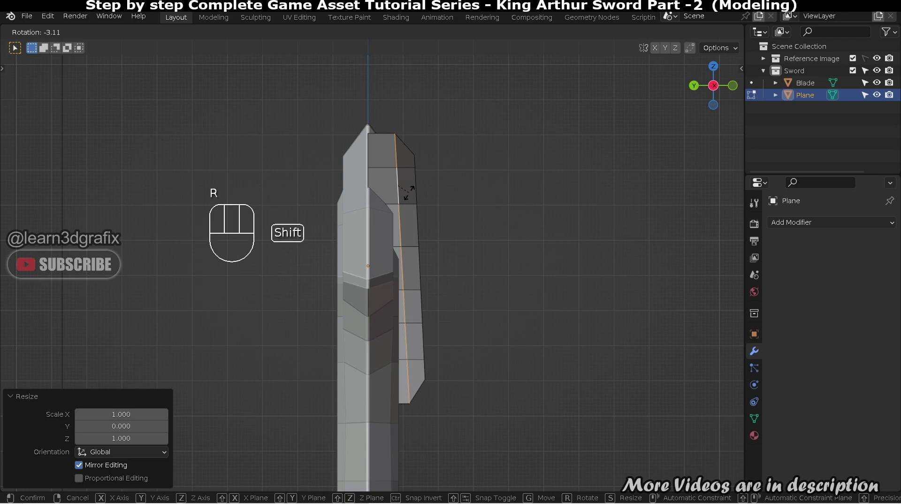
{"action": "left_click", "coordinate": [406, 193]}
{"action": "key", "text": "g"}
{"action": "key", "text": "y"}
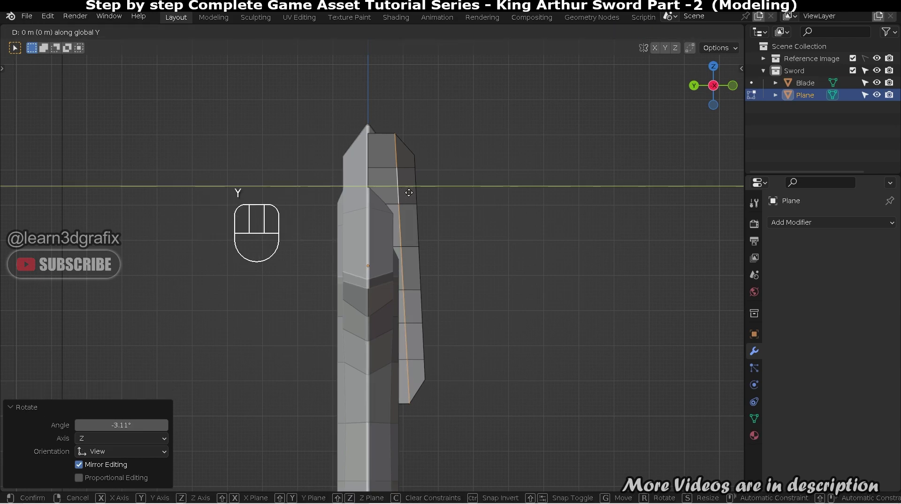
{"action": "left_click", "coordinate": [408, 192]}
{"action": "middle_click_drag", "start_coordinate": [407, 193], "coordinate": [513, 190]}
{"action": "scroll", "coordinate": [369, 170], "scroll_direction": "up", "scroll_amount": 2}
{"action": "middle_click_drag", "start_coordinate": [376, 170], "coordinate": [423, 177]}
Step: Return to Object Mode and open the guard's modifier list
{"action": "key", "text": "Tab"}
{"action": "scroll", "coordinate": [357, 148], "scroll_direction": "up", "scroll_amount": 2}
{"action": "scroll", "coordinate": [358, 148], "scroll_direction": "up", "scroll_amount": 1}
{"action": "middle_click_drag", "start_coordinate": [340, 145], "coordinate": [408, 165], "text": "shift"}
{"action": "left_click", "coordinate": [833, 222]}
{"action": "middle_click_drag", "start_coordinate": [382, 211], "coordinate": [356, 201]}
{"action": "middle_click_drag", "start_coordinate": [356, 201], "coordinate": [426, 202], "text": "shift"}
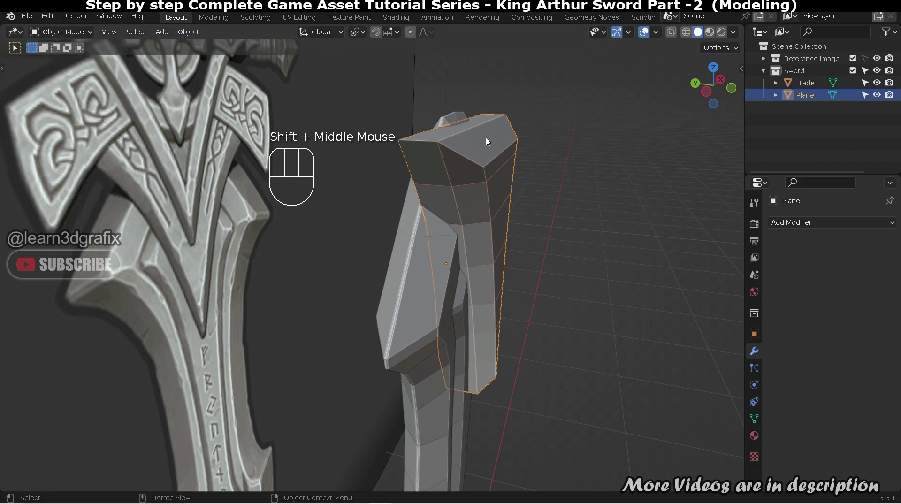
Step: Symmetrize the whole guard mesh with Mesh > Symmetrize
{"action": "key", "text": "Tab"}
{"action": "key", "text": "a"}
{"action": "left_click", "coordinate": [226, 31]}
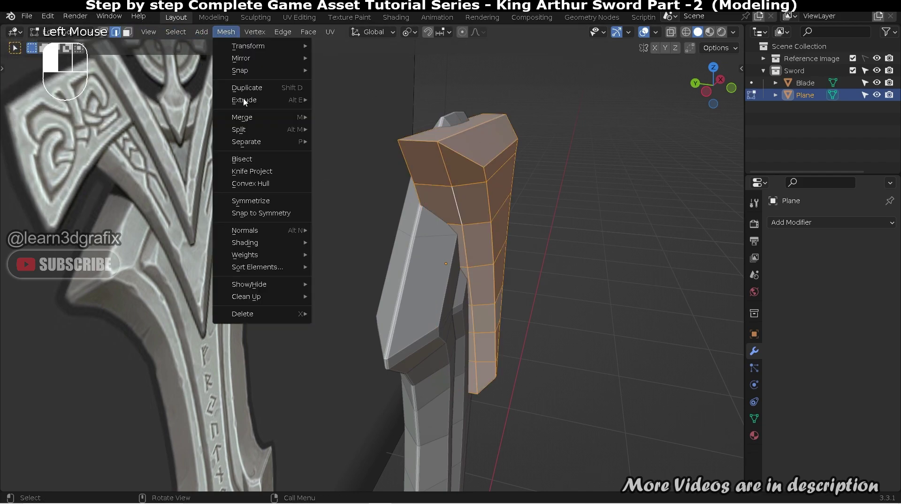
{"action": "left_click", "coordinate": [271, 201]}
{"action": "mouse_move", "coordinate": [403, 281]}
{"action": "middle_mouse_down"}
{"action": "mouse_move", "coordinate": [416, 275]}
{"action": "mouse_move", "coordinate": [388, 276]}
{"action": "mouse_move", "coordinate": [398, 284]}
{"action": "middle_mouse_up"}
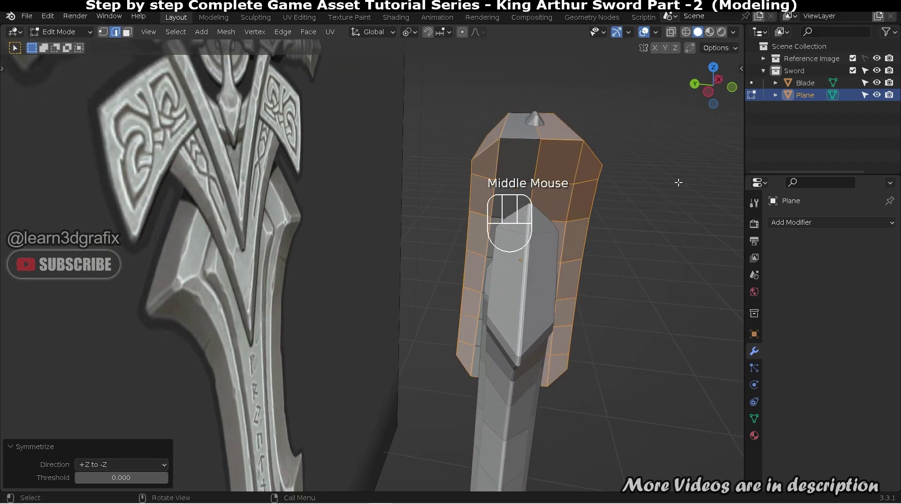
{"action": "middle_click_drag", "start_coordinate": [678, 182], "coordinate": [527, 190]}
{"action": "scroll", "coordinate": [540, 195], "scroll_direction": "down", "scroll_amount": 2}
Step: Isolate the shoulder piece and edit it in vertex select mode
{"action": "key", "text": "Tab"}
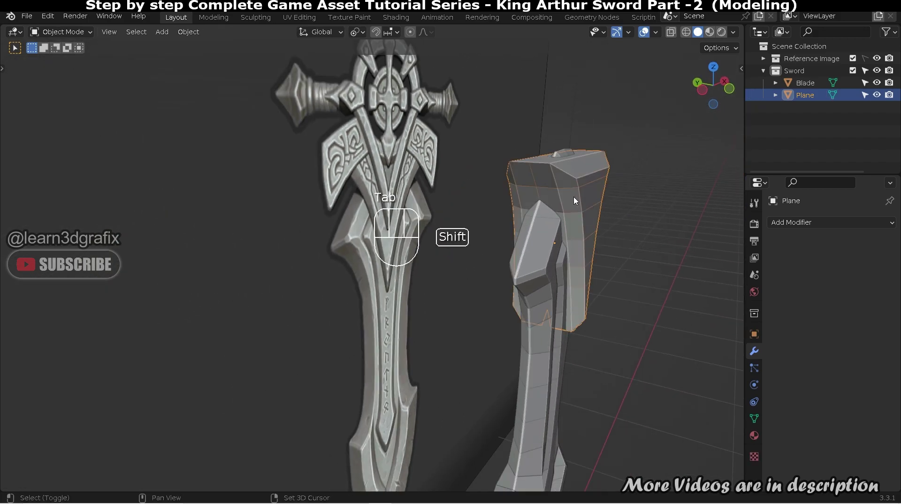
{"action": "key", "text": "shift+h"}
{"action": "middle_click_drag", "start_coordinate": [559, 231], "coordinate": [564, 327]}
{"action": "key", "text": "Tab"}
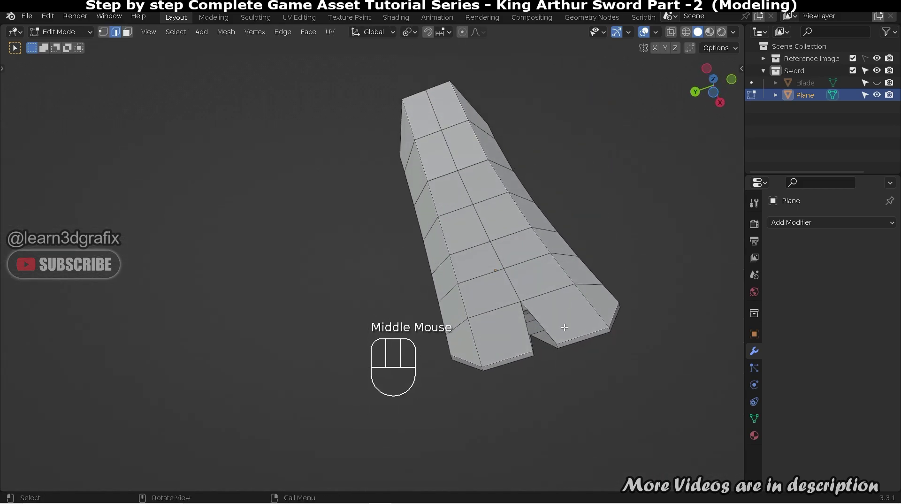
{"action": "scroll", "coordinate": [564, 327], "scroll_direction": "up", "scroll_amount": 2}
{"action": "key", "text": "1"}
{"action": "scroll", "coordinate": [546, 333], "scroll_direction": "up", "scroll_amount": 2}
Step: Merge the split vertex pairs at the lower end At Center
{"action": "left_click", "coordinate": [550, 352]}
{"action": "key", "text": "m"}
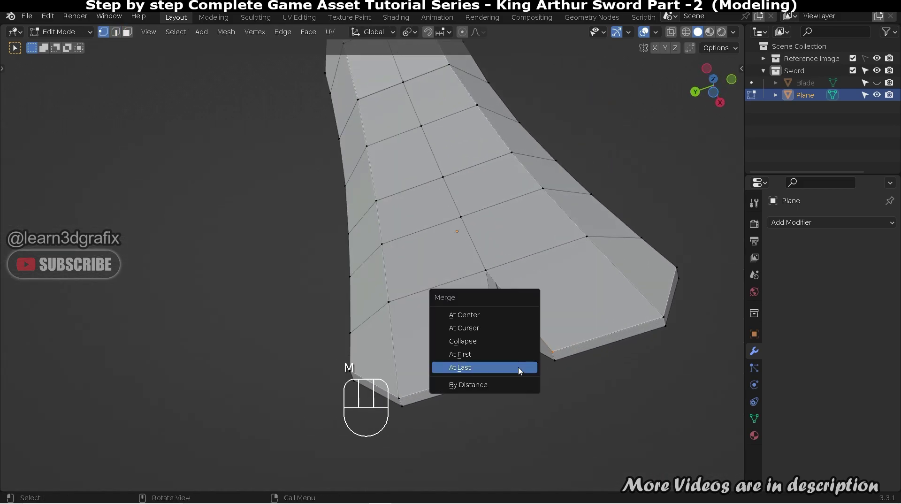
{"action": "left_click", "coordinate": [512, 367]}
{"action": "key", "text": "ctrl+z"}
{"action": "key", "text": "m"}
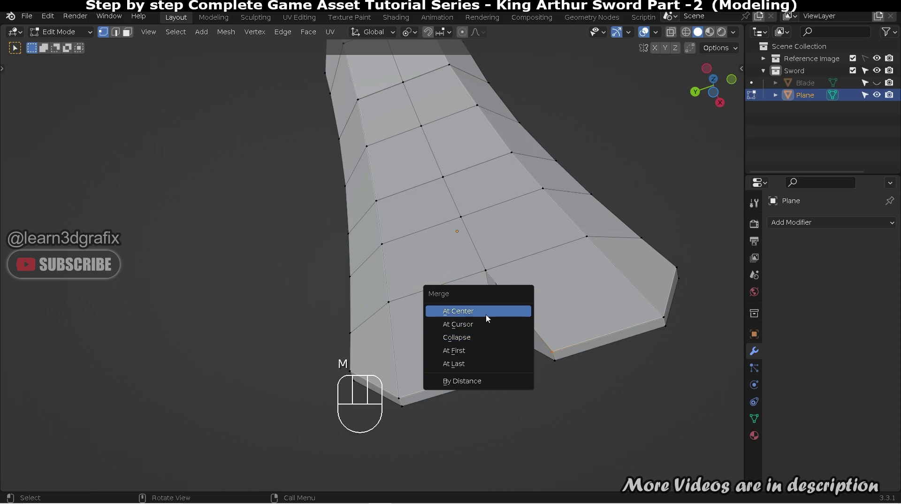
{"action": "left_click", "coordinate": [488, 307]}
{"action": "left_click", "coordinate": [555, 361]}
{"action": "key", "text": "m"}
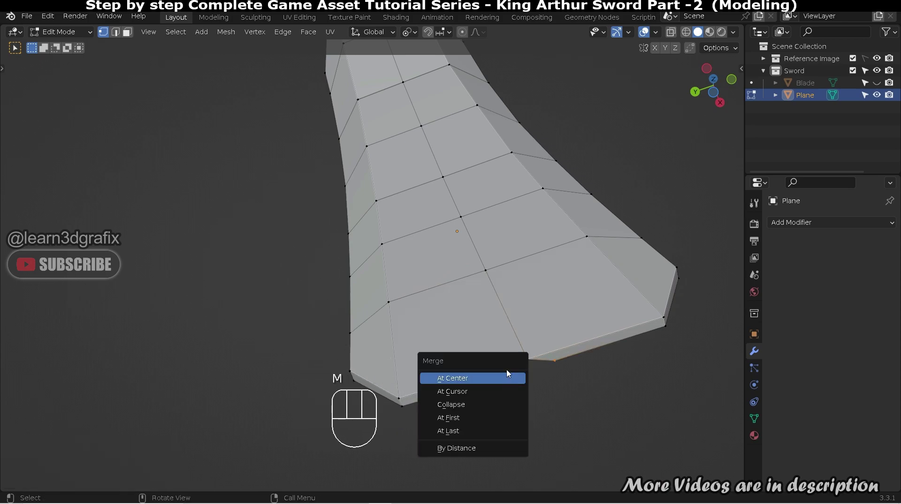
{"action": "left_click", "coordinate": [506, 376]}
{"action": "middle_click_drag", "start_coordinate": [506, 377], "coordinate": [546, 220]}
{"action": "scroll", "coordinate": [573, 323], "scroll_direction": "down", "scroll_amount": 2}
{"action": "scroll", "coordinate": [573, 324], "scroll_direction": "down", "scroll_amount": 3}
Step: Delete the two top faces of the shoulder piece and return to object mode
{"action": "middle_click_drag", "start_coordinate": [425, 147], "coordinate": [389, 122]}
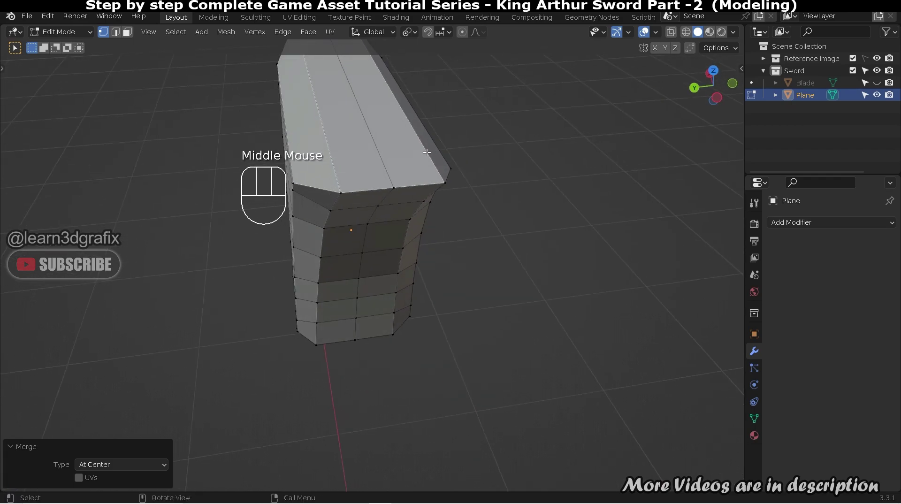
{"action": "key", "text": "3"}
{"action": "left_click", "coordinate": [390, 117]}
{"action": "left_click", "coordinate": [347, 120], "text": "shift"}
{"action": "middle_click_drag", "start_coordinate": [466, 205], "coordinate": [393, 175]}
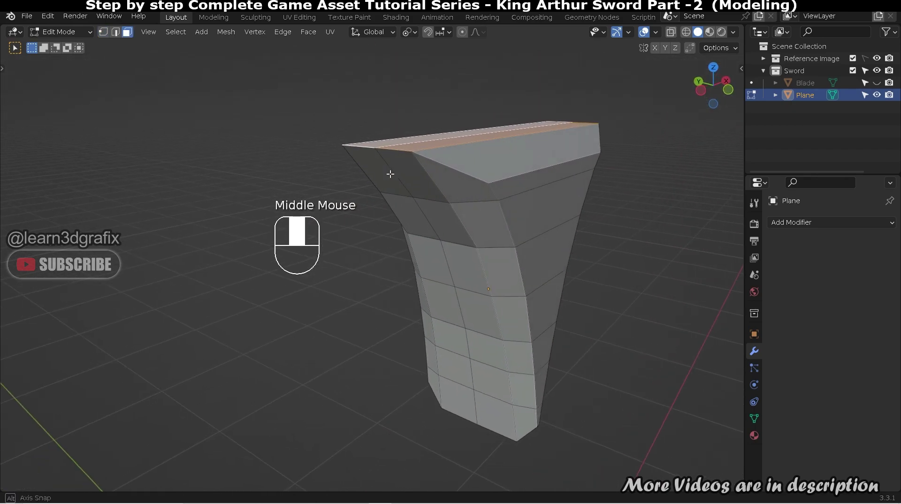
{"action": "key", "text": "x"}
{"action": "left_click", "coordinate": [404, 203]}
{"action": "middle_click_drag", "start_coordinate": [458, 170], "coordinate": [468, 153]}
{"action": "key", "text": "Tab"}
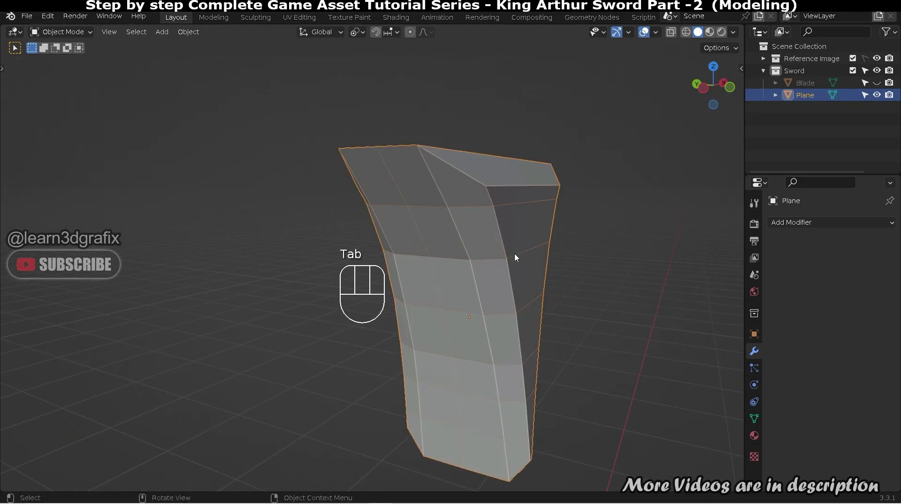
Step: Reveal the hidden objects and scale the shoulder piece to about 0.78 along Y
{"action": "key", "text": "alt+h"}
{"action": "scroll", "coordinate": [539, 258], "scroll_direction": "down", "scroll_amount": 2}
{"action": "middle_click_drag", "start_coordinate": [539, 258], "coordinate": [567, 251]}
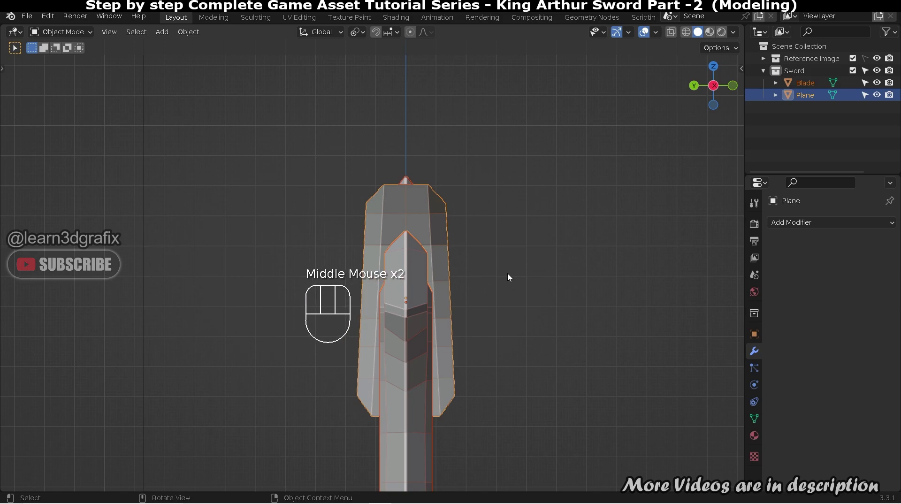
{"action": "key", "text": "s"}
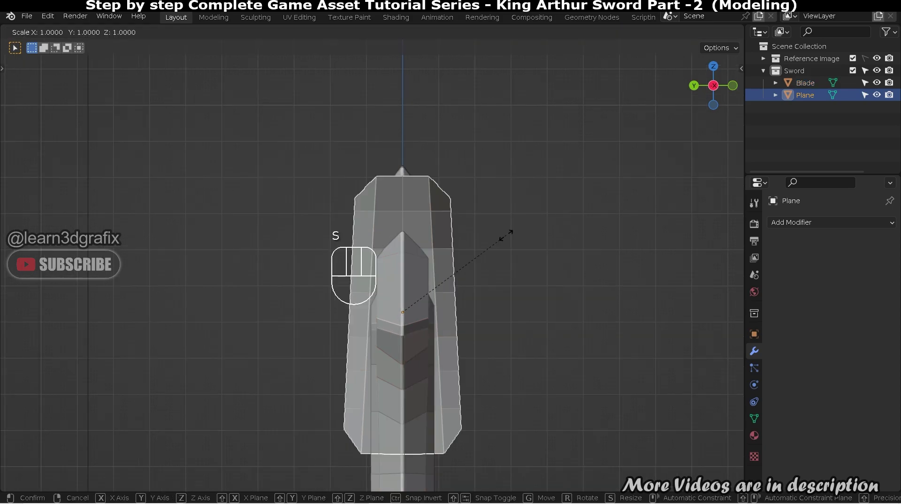
{"action": "key", "text": "y"}
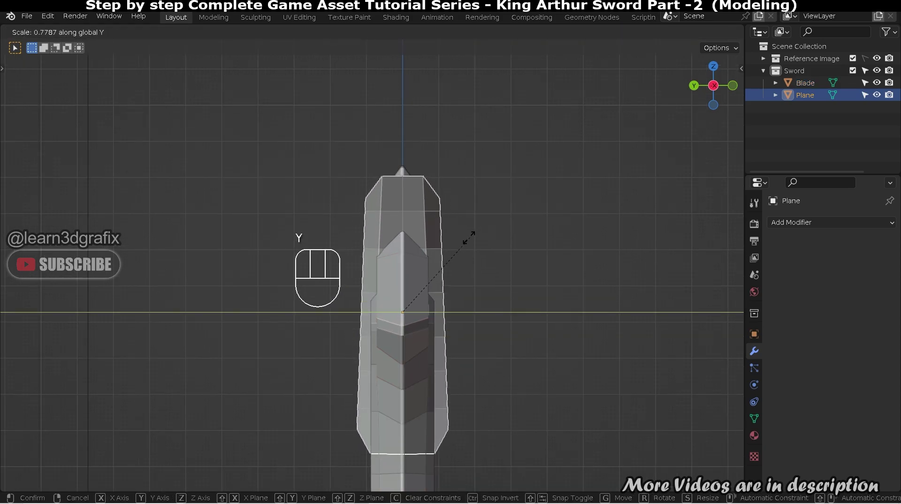
{"action": "left_click", "coordinate": [466, 239]}
Step: Reselect the shoulder piece and compare it against the reference sword
{"action": "scroll", "coordinate": [451, 227], "scroll_direction": "down", "scroll_amount": 2}
{"action": "middle_click_drag", "start_coordinate": [451, 227], "coordinate": [493, 246]}
{"action": "scroll", "coordinate": [465, 242], "scroll_direction": "up", "scroll_amount": 2}
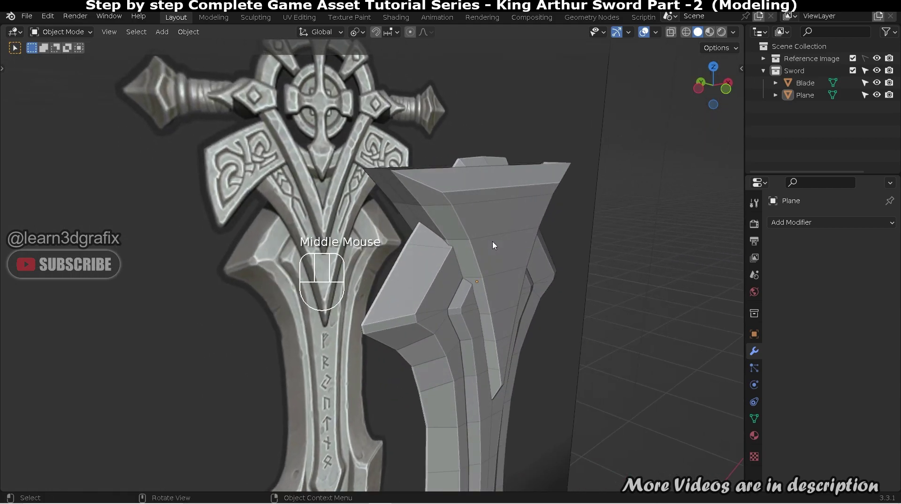
{"action": "left_click_drag", "start_coordinate": [495, 229], "coordinate": [466, 237]}
{"action": "middle_click_drag", "start_coordinate": [467, 237], "coordinate": [492, 256]}
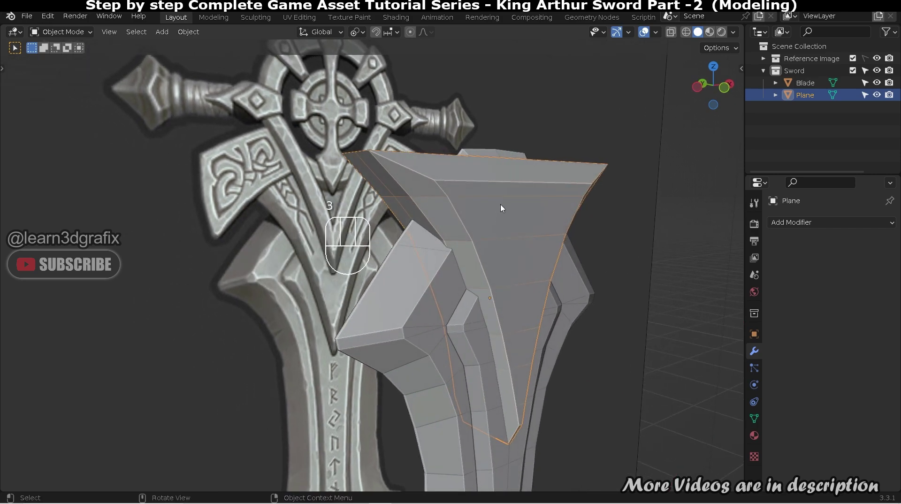
Step: In side view, push one side face strip and its edge inward along Y
{"action": "key", "text": "Tab"}
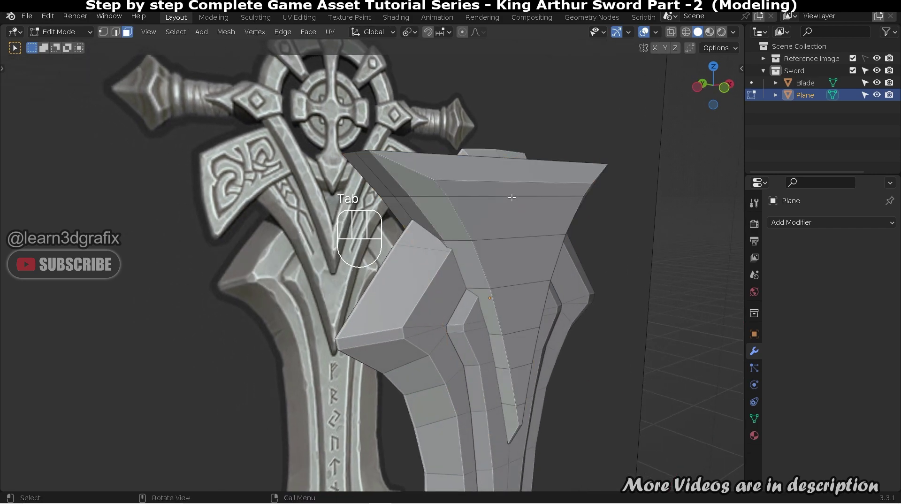
{"action": "left_click", "coordinate": [521, 412], "text": "ctrl"}
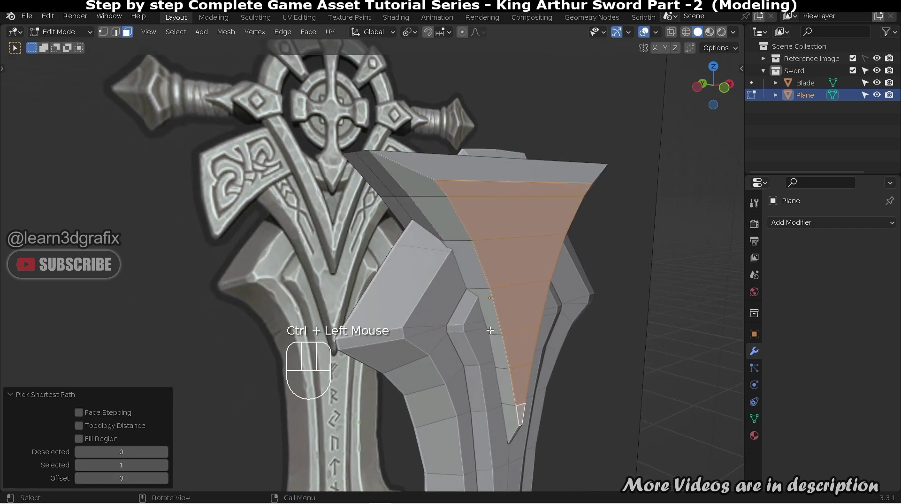
{"action": "key", "text": "ctrl+KP_3"}
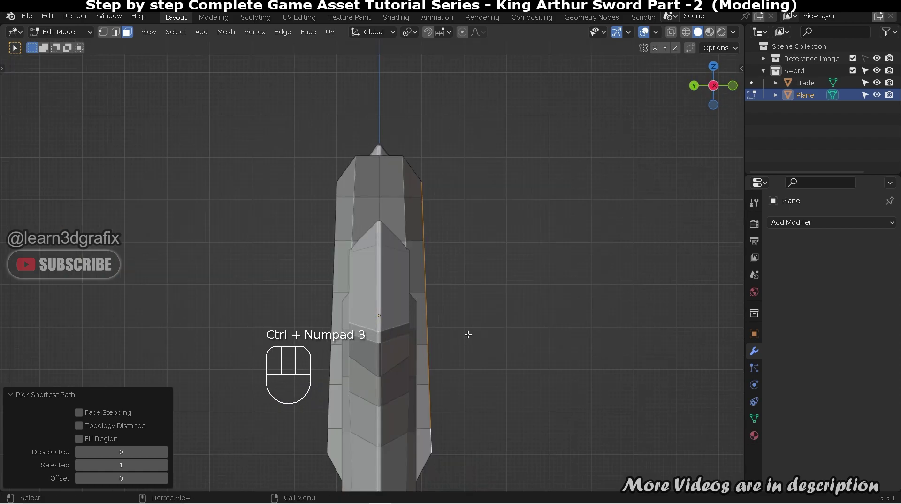
{"action": "key", "text": "ctrl+KP_Add"}
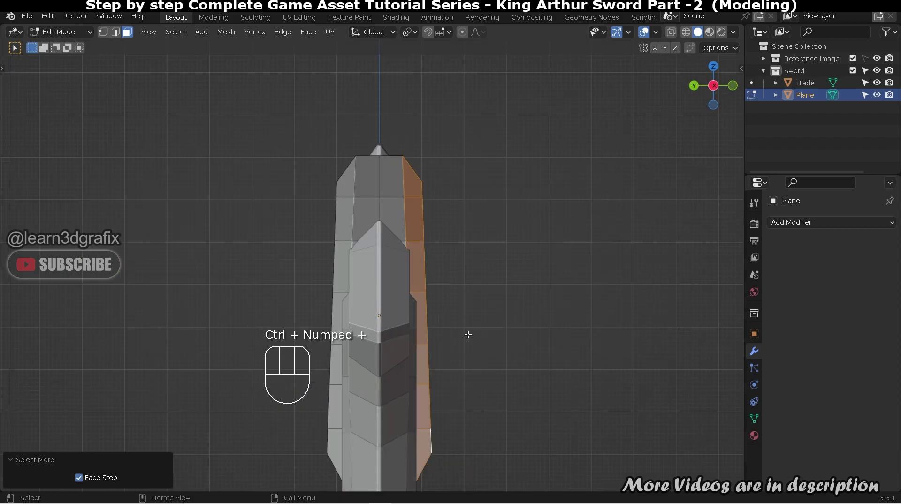
{"action": "key", "text": "g"}
{"action": "key", "text": "y"}
{"action": "left_click", "coordinate": [475, 330]}
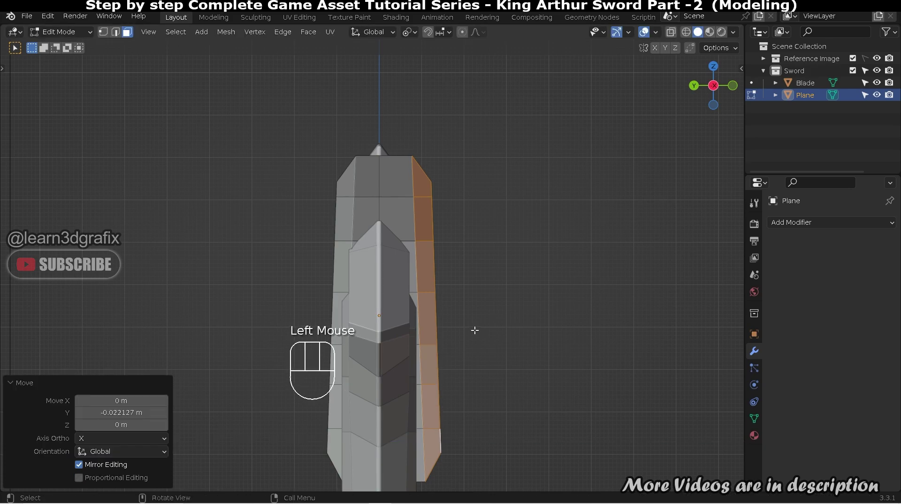
{"action": "key", "text": "ctrl+KP_Subtract"}
{"action": "key", "text": "g"}
{"action": "key", "text": "y"}
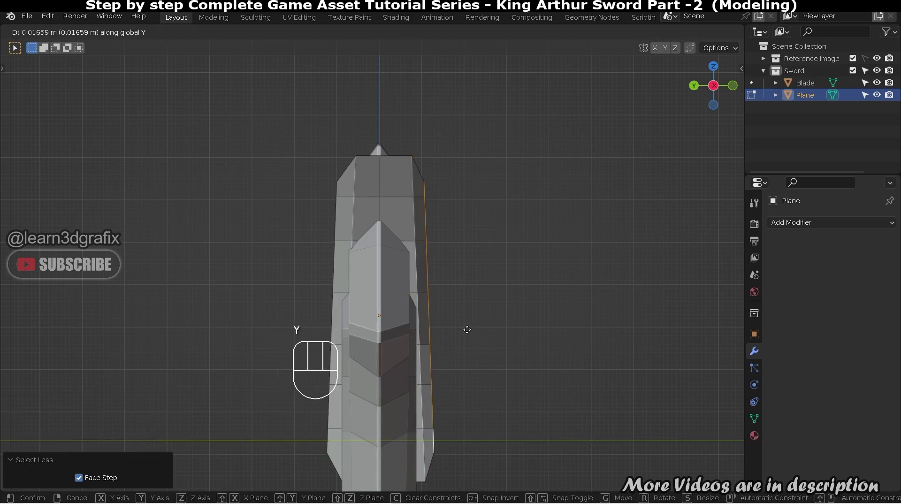
{"action": "left_click", "coordinate": [467, 330]}
{"action": "key", "text": "Tab"}
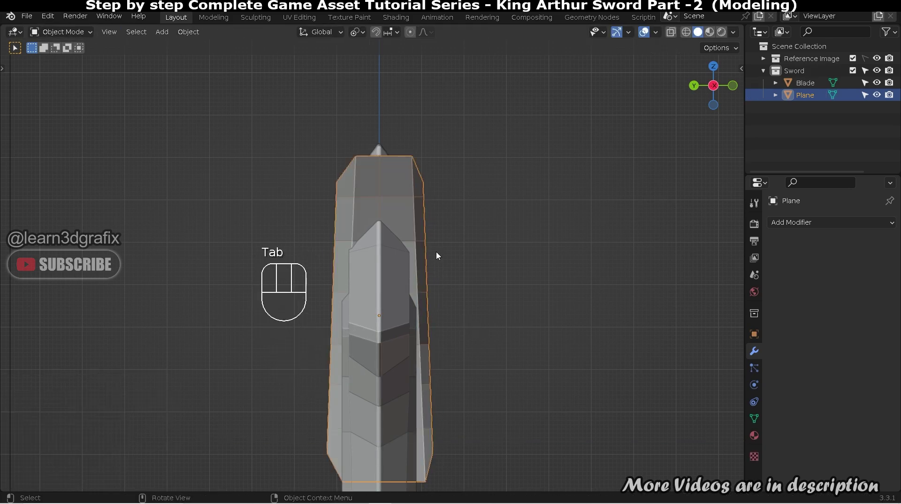
Step: Symmetrize the whole shoulder mesh again so both halves match
{"action": "key", "text": "Tab"}
{"action": "key", "text": "a"}
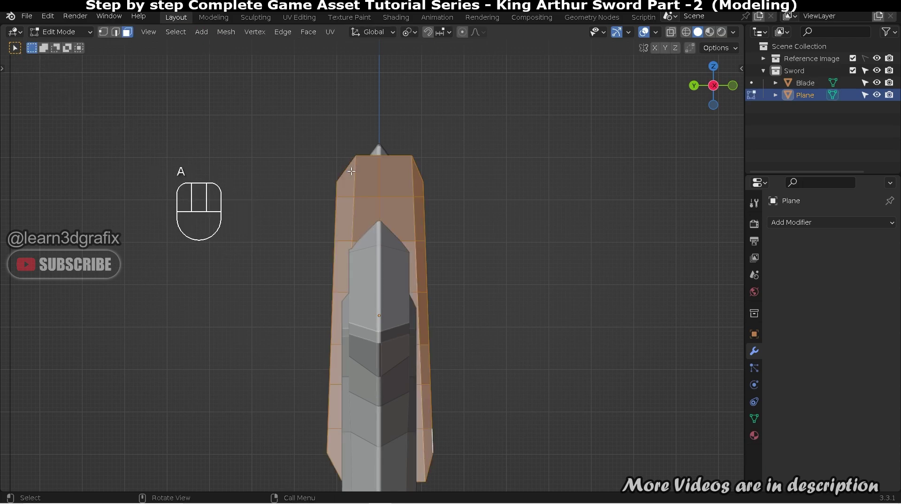
{"action": "left_click", "coordinate": [226, 32]}
{"action": "left_click", "coordinate": [279, 204]}
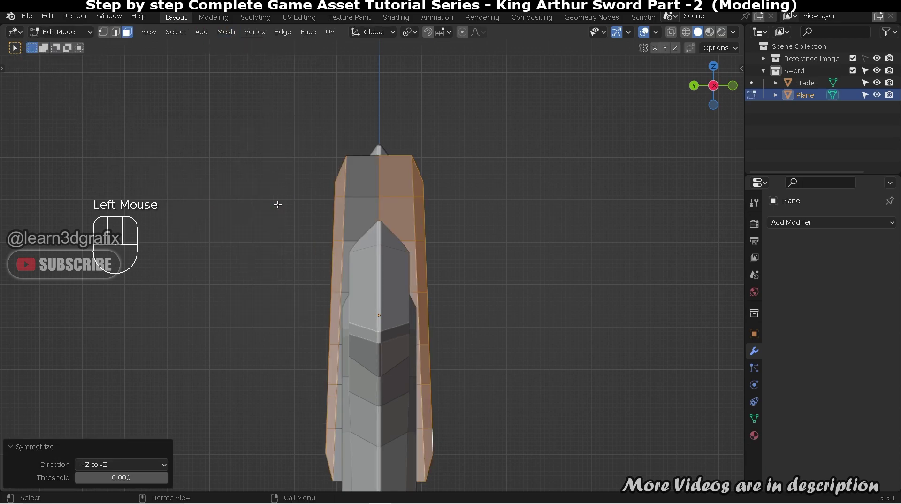
{"action": "left_click", "coordinate": [495, 227]}
{"action": "middle_click_drag", "start_coordinate": [494, 227], "coordinate": [579, 203]}
{"action": "scroll", "coordinate": [469, 244], "scroll_direction": "up", "scroll_amount": 2}
{"action": "scroll", "coordinate": [543, 246], "scroll_direction": "up", "scroll_amount": 2}
Step: Inspect the isolated shoulder piece, then reveal the blade and reference and deselect all
{"action": "key", "text": "Tab"}
{"action": "key", "text": "shift+h"}
{"action": "key", "text": "Tab"}
{"action": "scroll", "coordinate": [487, 271], "scroll_direction": "up", "scroll_amount": 5}
{"action": "key", "text": "Tab"}
{"action": "key", "text": "Tab"}
{"action": "key", "text": "Tab"}
{"action": "key", "text": "alt+h"}
{"action": "scroll", "coordinate": [544, 212], "scroll_direction": "down", "scroll_amount": 2}
{"action": "middle_click_drag", "start_coordinate": [520, 212], "coordinate": [502, 227]}
{"action": "left_click", "coordinate": [474, 214]}
{"action": "scroll", "coordinate": [563, 214], "scroll_direction": "up", "scroll_amount": 3}
{"action": "scroll", "coordinate": [547, 227], "scroll_direction": "down", "scroll_amount": 2}
Step: Rename the Plane object to 'Guard'
{"action": "left_click", "coordinate": [503, 227]}
{"action": "scroll", "coordinate": [454, 235], "scroll_direction": "down", "scroll_amount": 5}
{"action": "key", "text": "F2"}
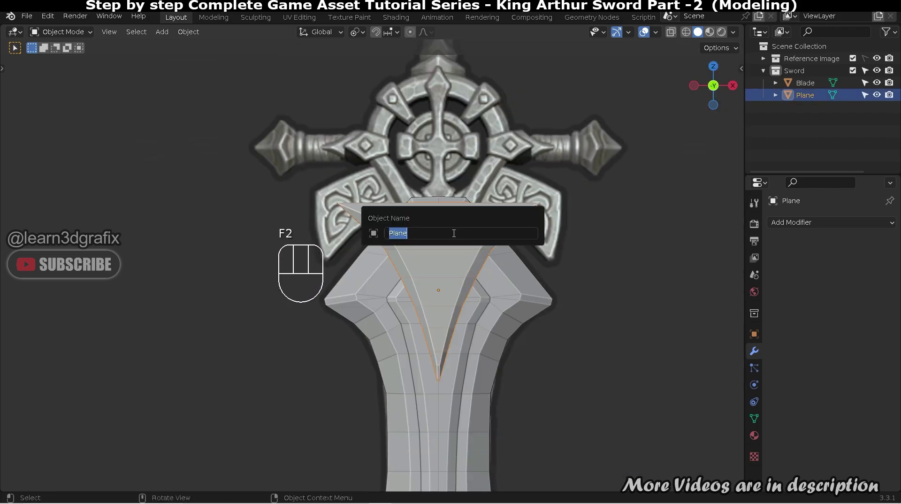
{"action": "key", "text": "Caps_Lock"}
{"action": "type", "text": "Guard"}
{"action": "key", "text": "Return"}
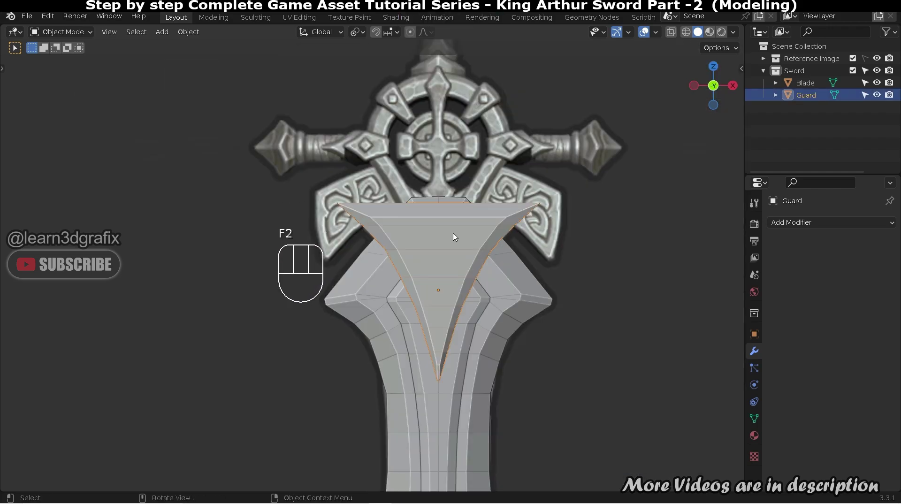
Step: Hide Blade and Guard in the Outliner and frame the reference sword's guard
{"action": "scroll", "coordinate": [437, 226], "scroll_direction": "down", "scroll_amount": 1}
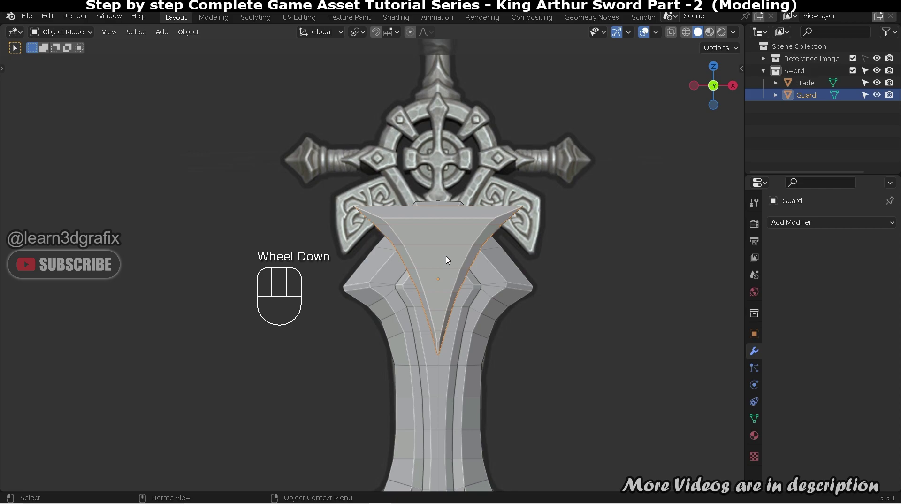
{"action": "scroll", "coordinate": [447, 259], "scroll_direction": "down", "scroll_amount": 3}
{"action": "scroll", "coordinate": [448, 253], "scroll_direction": "up", "scroll_amount": 1}
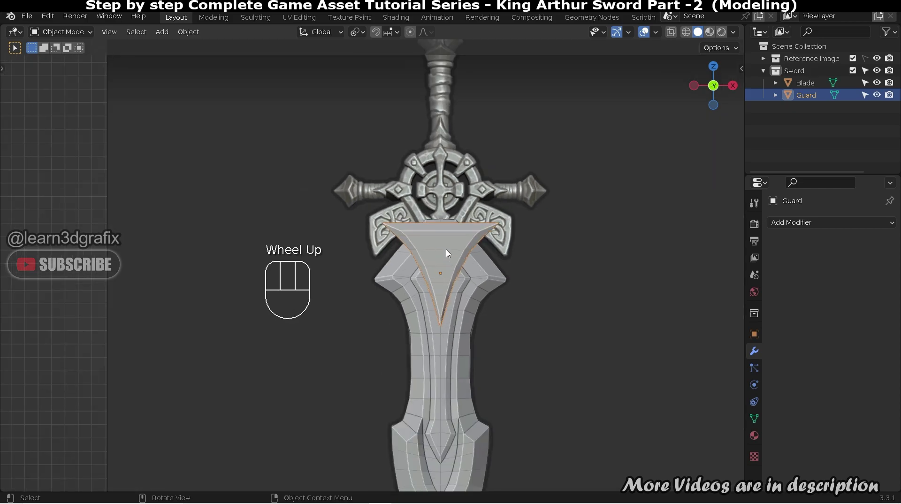
{"action": "left_click", "coordinate": [876, 83]}
{"action": "left_click", "coordinate": [876, 94]}
{"action": "scroll", "coordinate": [424, 207], "scroll_direction": "up", "scroll_amount": 3}
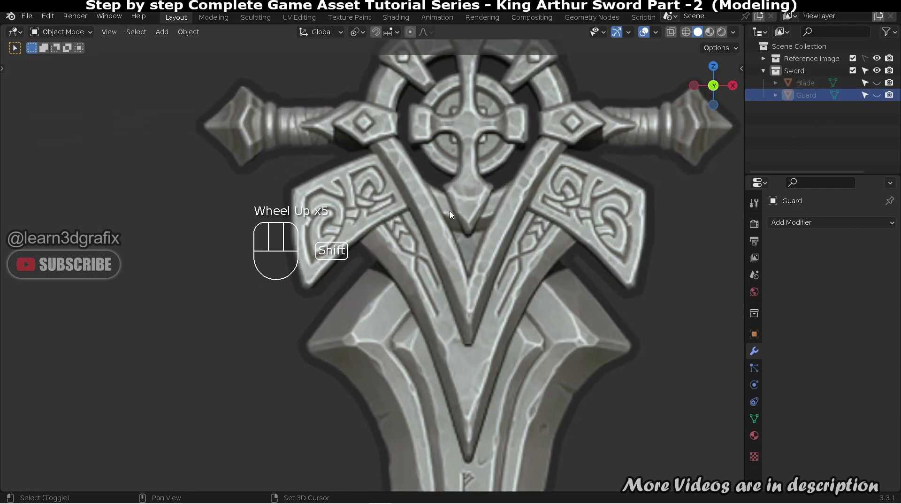
{"action": "middle_click_drag", "start_coordinate": [427, 198], "coordinate": [402, 268], "text": "shift"}
{"action": "scroll", "coordinate": [402, 267], "scroll_direction": "down", "scroll_amount": 3}
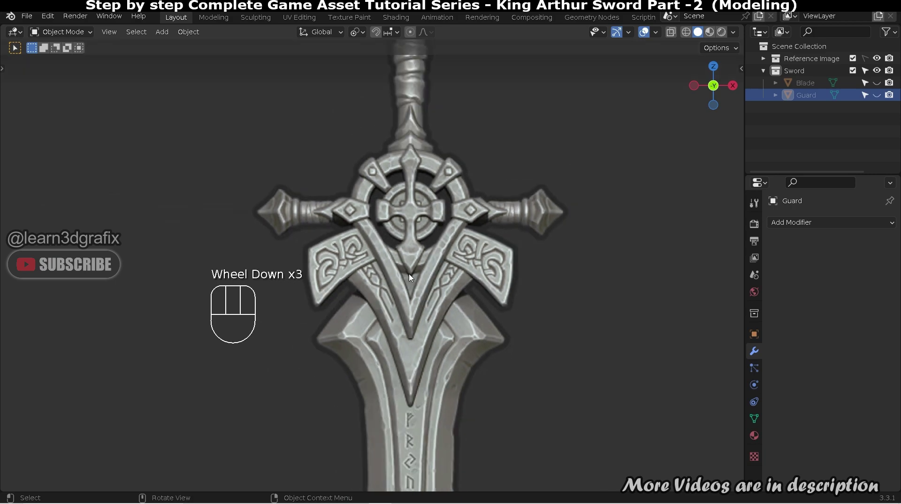
{"action": "scroll", "coordinate": [410, 277], "scroll_direction": "down", "scroll_amount": 7}
{"action": "middle_click_drag", "start_coordinate": [437, 312], "coordinate": [440, 253], "text": "shift"}
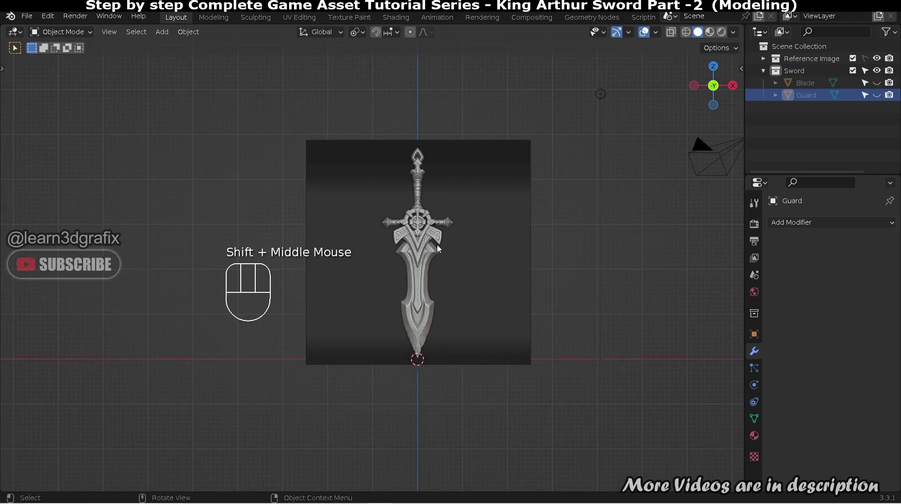
Step: Add a plane and rotate it 90 degrees on X to stand upright
{"action": "key", "text": "shift+a"}
{"action": "mouse_move", "coordinate": [426, 269]}
{"action": "scroll", "coordinate": [488, 28], "scroll_direction": "up", "scroll_amount": 3}
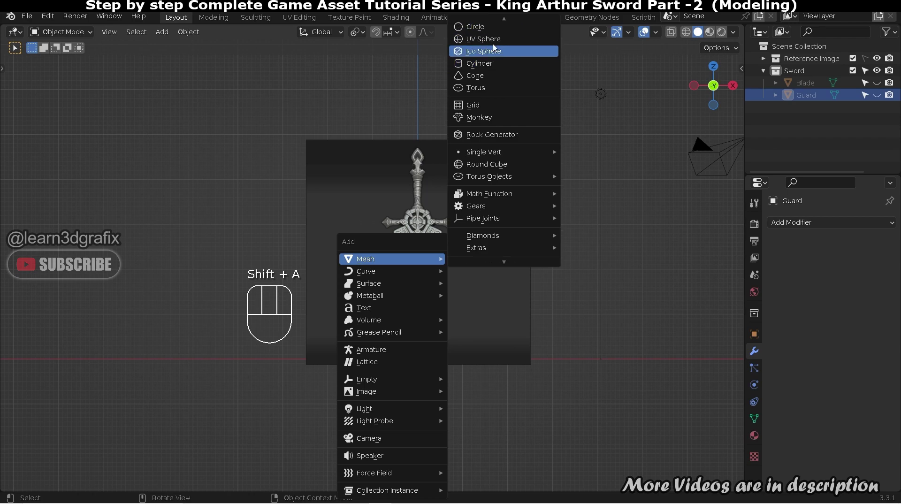
{"action": "left_click", "coordinate": [483, 24]}
{"action": "key", "text": "r"}
{"action": "key", "text": "x"}
{"action": "key", "text": "9"}
{"action": "key", "text": "0"}
{"action": "key", "text": "Return"}
Step: Scale the plane to about 0.111 and place it over the right guard wing
{"action": "key", "text": "g"}
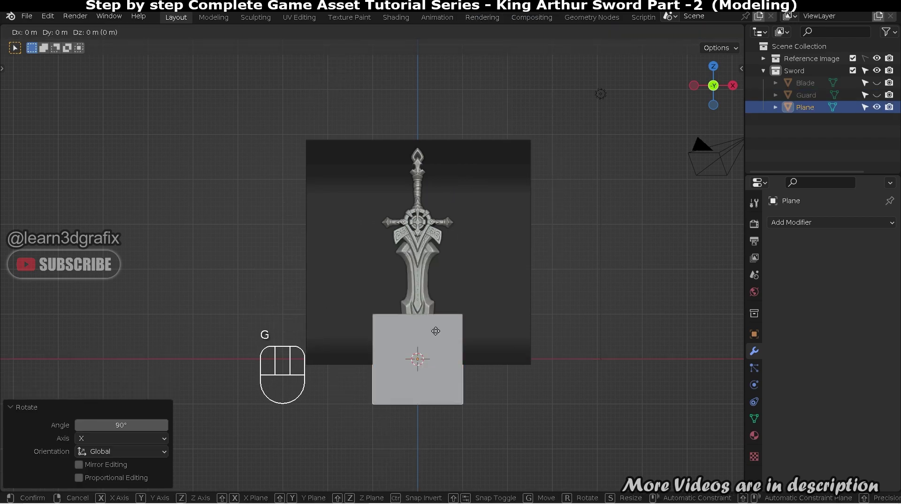
{"action": "left_click", "coordinate": [474, 197]}
{"action": "scroll", "coordinate": [446, 221], "scroll_direction": "up", "scroll_amount": 2}
{"action": "key", "text": "s"}
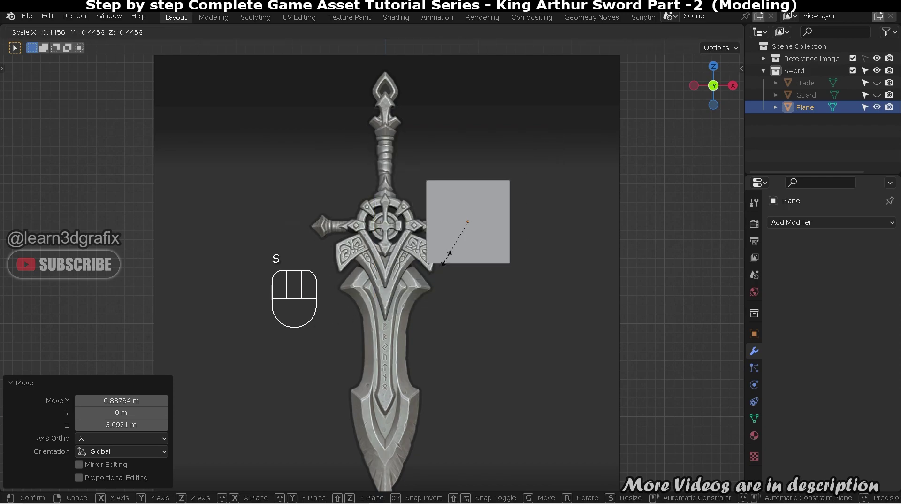
{"action": "left_click", "coordinate": [468, 221]}
{"action": "scroll", "coordinate": [469, 230], "scroll_direction": "up", "scroll_amount": 5}
{"action": "key", "text": "g"}
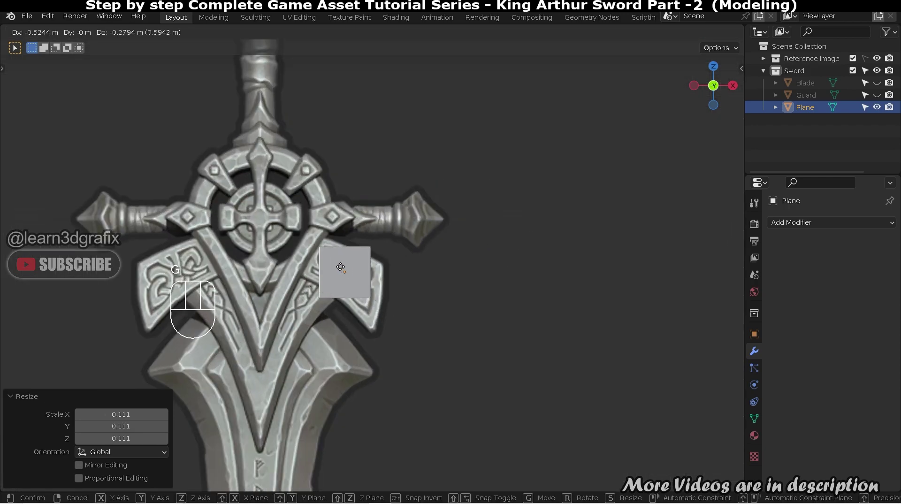
{"action": "left_click", "coordinate": [328, 272]}
{"action": "scroll", "coordinate": [332, 269], "scroll_direction": "up", "scroll_amount": 4}
{"action": "middle_click_drag", "start_coordinate": [357, 273], "coordinate": [472, 247], "text": "shift"}
{"action": "scroll", "coordinate": [449, 247], "scroll_direction": "up", "scroll_amount": 1}
{"action": "key", "text": "Tab"}
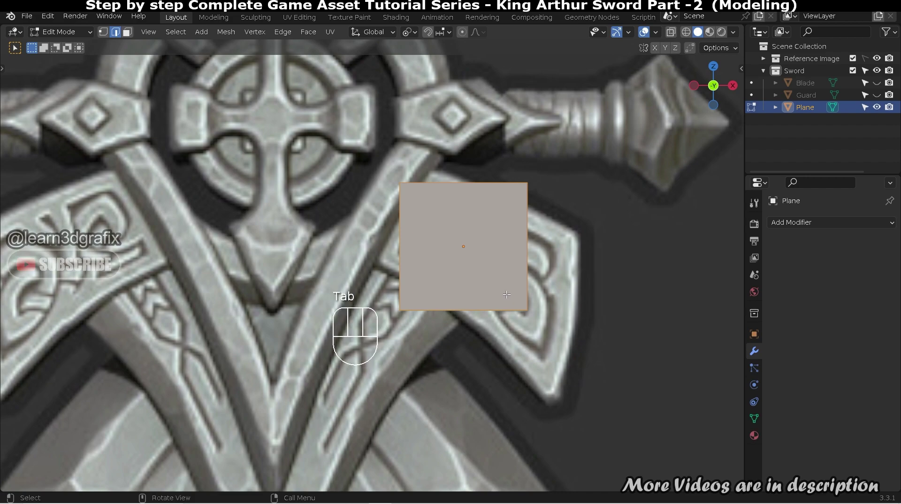
Step: Turn on X-ray and drag the right corners out to the wing tip and edge
{"action": "key", "text": "shift+z"}
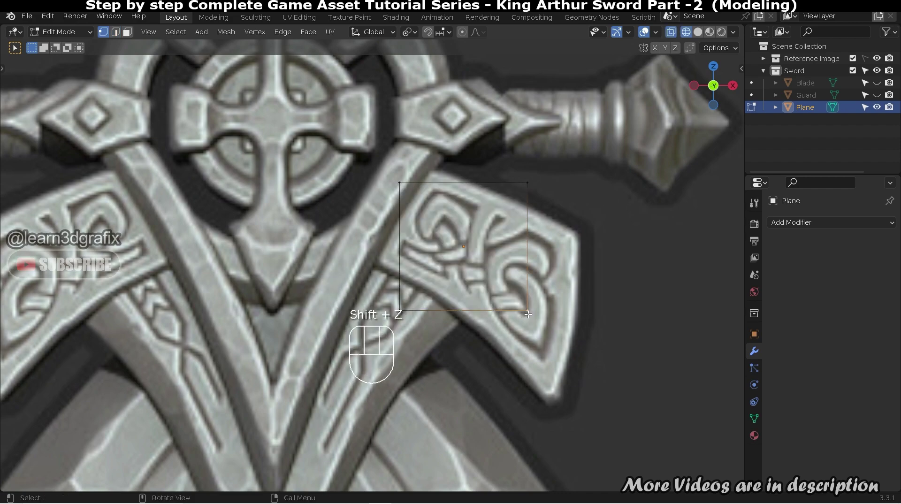
{"action": "key", "text": "shift+z"}
{"action": "key", "text": "alt+z"}
{"action": "left_click_drag", "start_coordinate": [530, 312], "coordinate": [558, 403]}
{"action": "left_click_drag", "start_coordinate": [527, 183], "coordinate": [580, 231]}
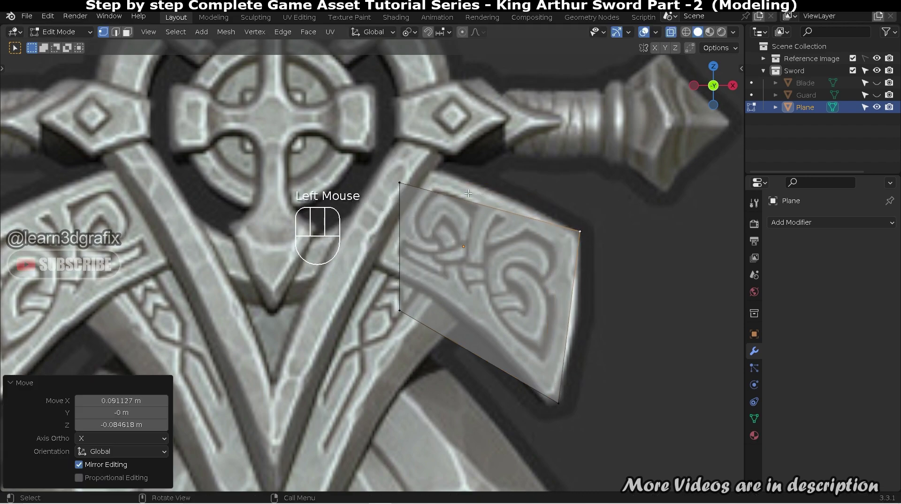
Step: Move the top-left and bottom-left corners onto the wing's inner edge
{"action": "left_click", "coordinate": [402, 184]}
{"action": "key", "text": "g"}
{"action": "left_click", "coordinate": [367, 144]}
{"action": "left_click", "coordinate": [396, 308]}
{"action": "key", "text": "g"}
{"action": "left_click_drag", "start_coordinate": [394, 270], "coordinate": [347, 251]}
{"action": "left_click_drag", "start_coordinate": [365, 142], "coordinate": [403, 157]}
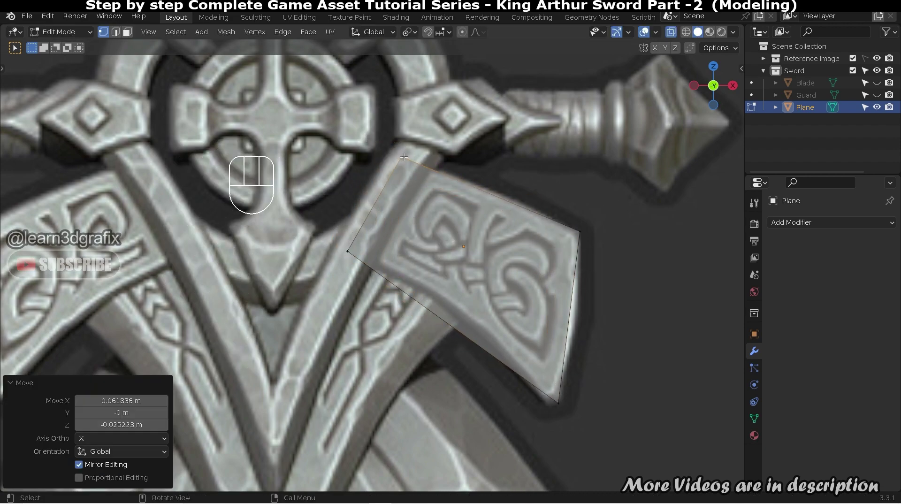
{"action": "scroll", "coordinate": [425, 194], "scroll_direction": "up", "scroll_amount": 2}
{"action": "key", "text": "ctrl+r"}
Step: Add a loop cut across the wing's middle and reposition its bottom and top vertices to follow the curve
{"action": "key", "text": "Tab"}
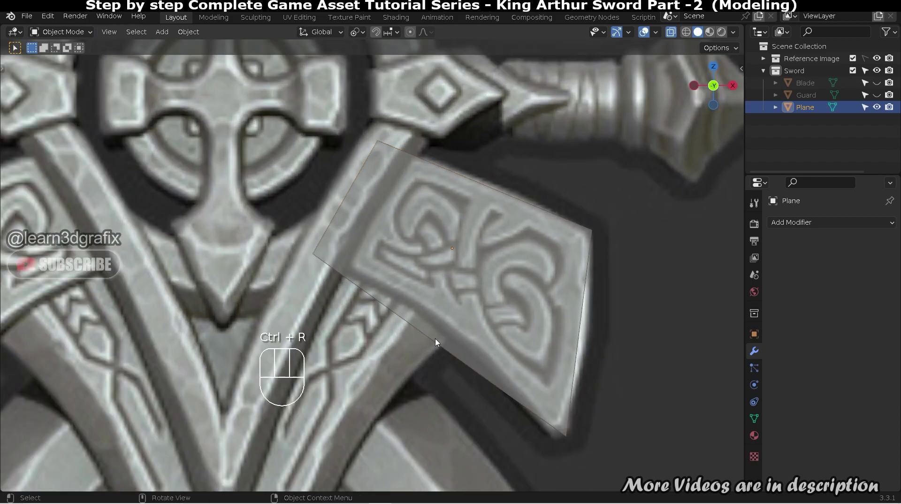
{"action": "key", "text": "Tab"}
{"action": "key", "text": "ctrl+r"}
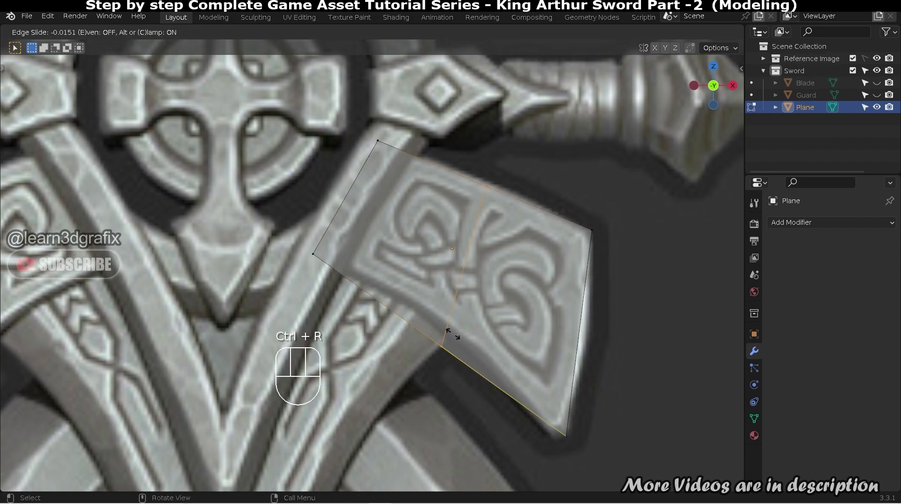
{"action": "left_click", "coordinate": [449, 343]}
{"action": "left_click", "coordinate": [440, 348]}
{"action": "key", "text": "g"}
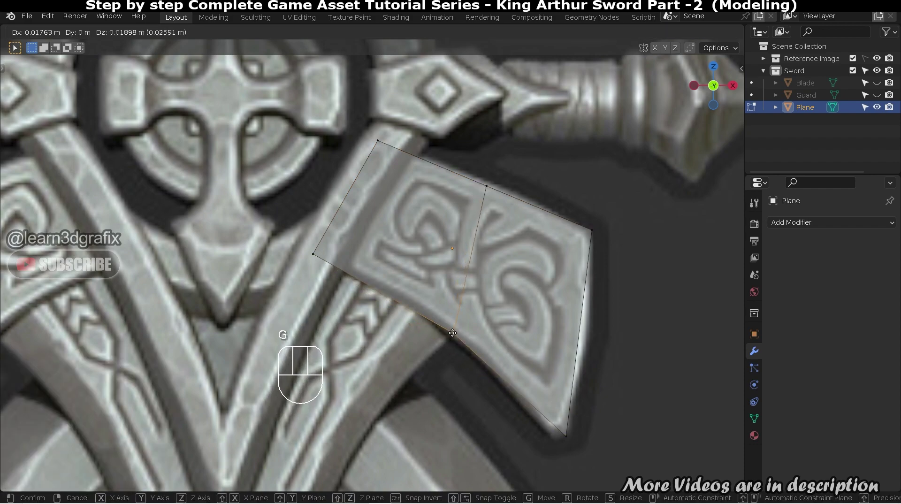
{"action": "left_click", "coordinate": [447, 326]}
{"action": "left_click", "coordinate": [486, 185]}
{"action": "key", "text": "g"}
{"action": "left_click", "coordinate": [578, 242]}
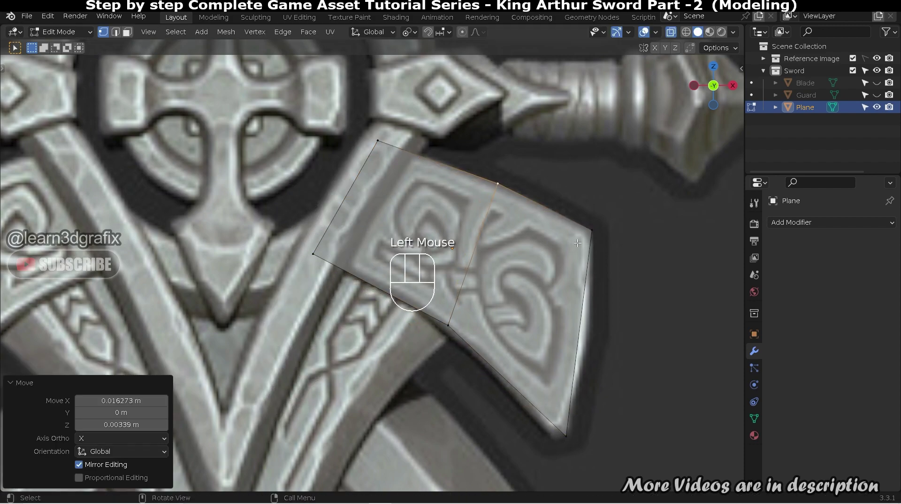
Step: Bevel the middle edge loop into two parallel loops
{"action": "key", "text": "2"}
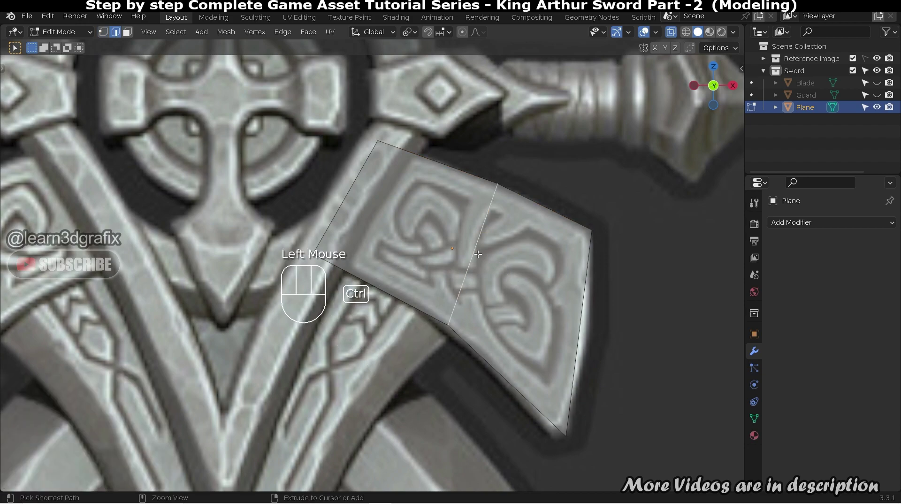
{"action": "key", "text": "ctrl+b"}
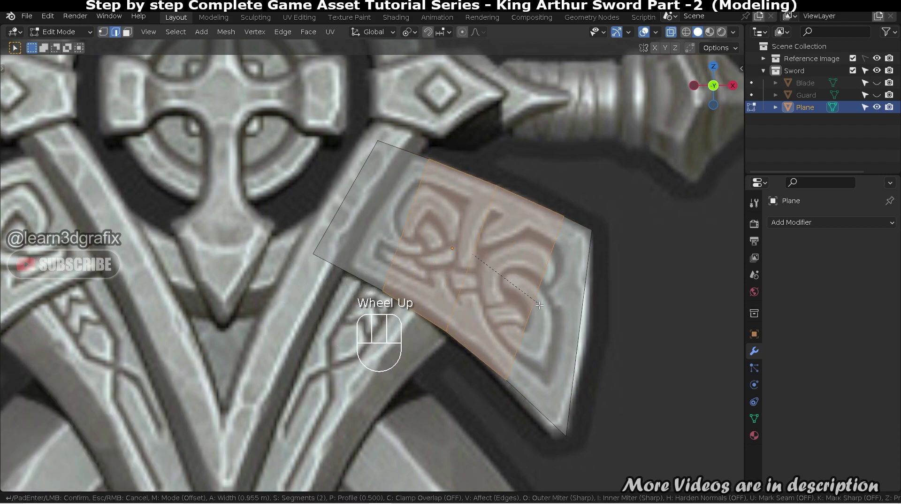
{"action": "left_click", "coordinate": [566, 307]}
{"action": "left_click", "coordinate": [624, 280]}
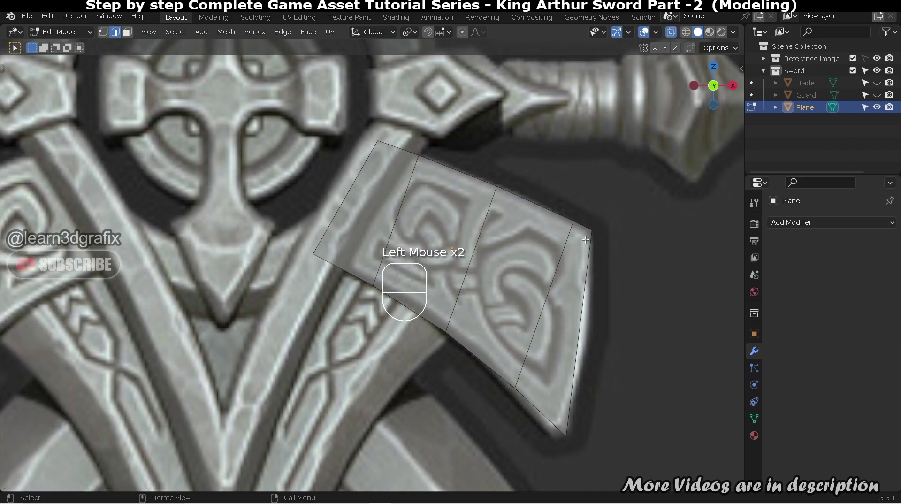
{"action": "scroll", "coordinate": [574, 343], "scroll_direction": "up", "scroll_amount": 2}
Step: Add a lengthwise loop cut and push the wing's outer end vertex outward along X
{"action": "left_click", "coordinate": [575, 346]}
{"action": "left_click", "coordinate": [576, 352]}
{"action": "key", "text": "1"}
{"action": "left_click", "coordinate": [581, 355]}
{"action": "key", "text": "g"}
{"action": "key", "text": "x"}
{"action": "left_click", "coordinate": [589, 358]}
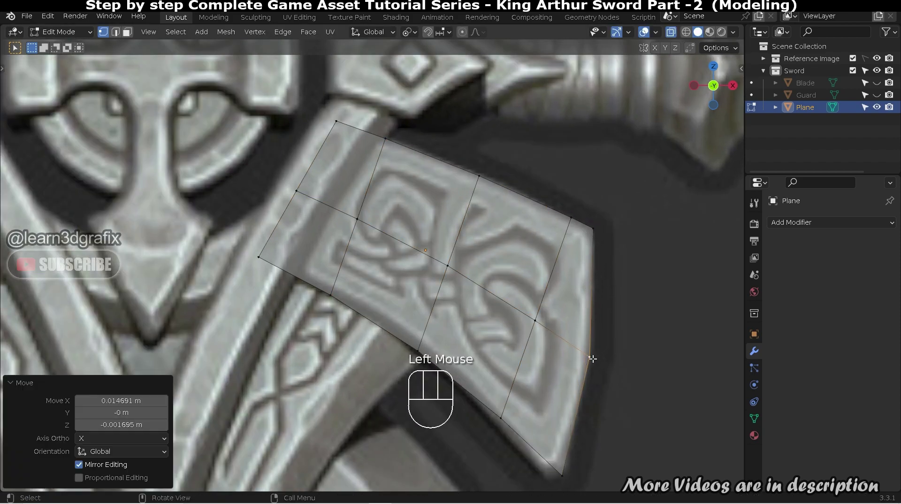
{"action": "scroll", "coordinate": [606, 281], "scroll_direction": "down", "scroll_amount": 2}
{"action": "scroll", "coordinate": [598, 268], "scroll_direction": "up", "scroll_amount": 1}
Step: Bevel the lengthwise middle loop into two loops and return to Object Mode
{"action": "key", "text": "2"}
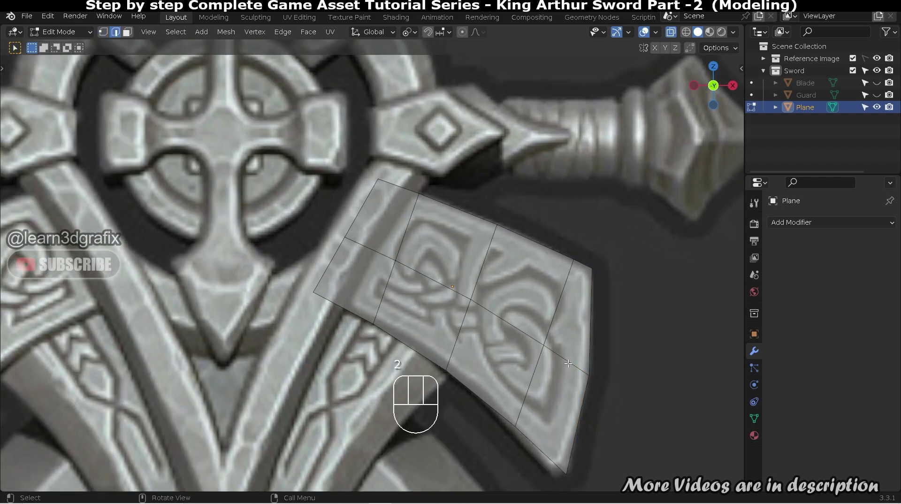
{"action": "left_click", "coordinate": [567, 363], "text": "alt"}
{"action": "key", "text": "ctrl+b"}
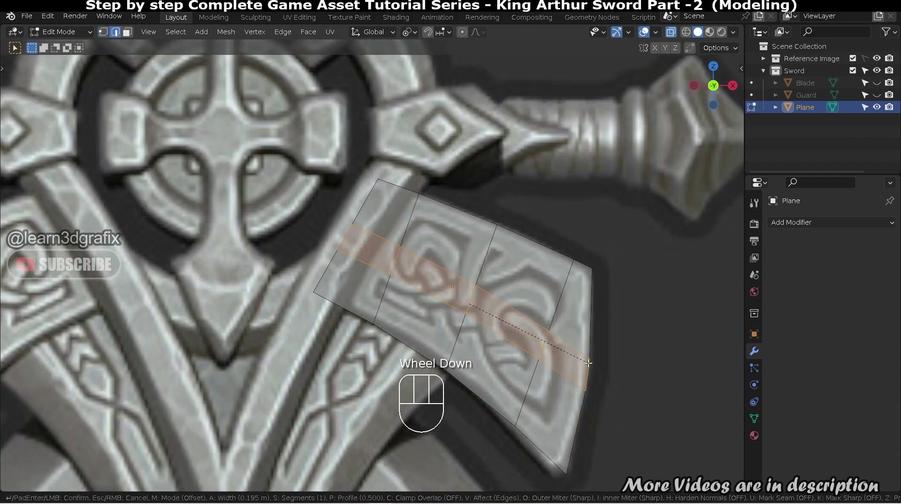
{"action": "scroll", "coordinate": [610, 367], "scroll_direction": "down", "scroll_amount": 1}
{"action": "left_click", "coordinate": [608, 366]}
{"action": "left_click", "coordinate": [633, 319]}
{"action": "scroll", "coordinate": [464, 193], "scroll_direction": "down", "scroll_amount": 2}
{"action": "scroll", "coordinate": [421, 224], "scroll_direction": "up", "scroll_amount": 1}
{"action": "scroll", "coordinate": [556, 416], "scroll_direction": "up", "scroll_amount": 2}
{"action": "scroll", "coordinate": [563, 422], "scroll_direction": "up", "scroll_amount": 1}
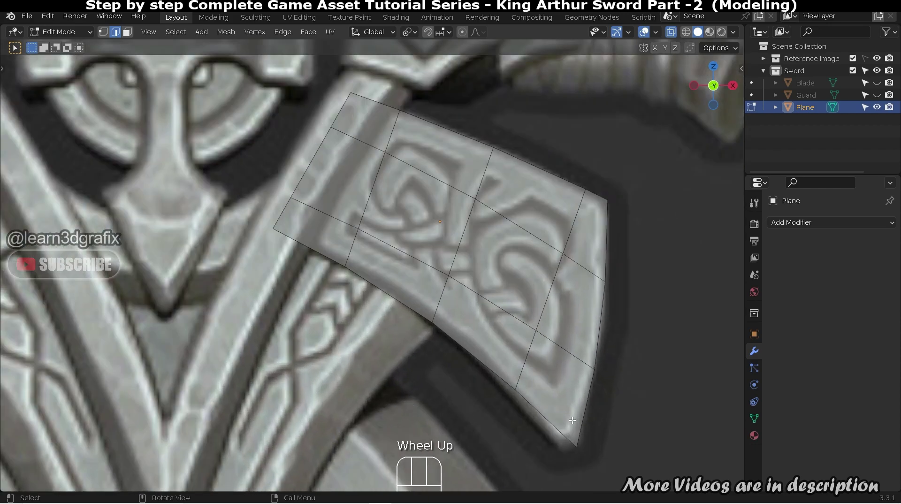
{"action": "scroll", "coordinate": [504, 258], "scroll_direction": "down", "scroll_amount": 3}
{"action": "key", "text": "Tab"}
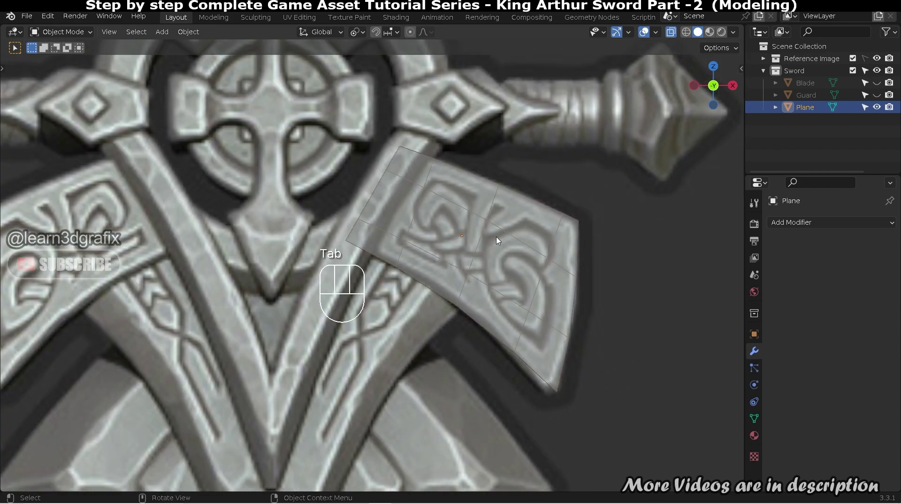
Step: Select all of the wing plane's faces and check it from the side
{"action": "scroll", "coordinate": [498, 243], "scroll_direction": "down", "scroll_amount": 1}
{"action": "key", "text": "Tab"}
{"action": "key", "text": "a"}
{"action": "middle_click_drag", "start_coordinate": [499, 237], "coordinate": [428, 257]}
{"action": "scroll", "coordinate": [465, 231], "scroll_direction": "down", "scroll_amount": 3}
{"action": "scroll", "coordinate": [473, 237], "scroll_direction": "up", "scroll_amount": 2}
{"action": "middle_click_drag", "start_coordinate": [473, 238], "coordinate": [520, 244]}
{"action": "key", "text": "Tab"}
{"action": "scroll", "coordinate": [484, 224], "scroll_direction": "up", "scroll_amount": 1}
Step: Add a Solidify modifier to the wing and raise its thickness to 0.64 m
{"action": "left_click", "coordinate": [806, 223]}
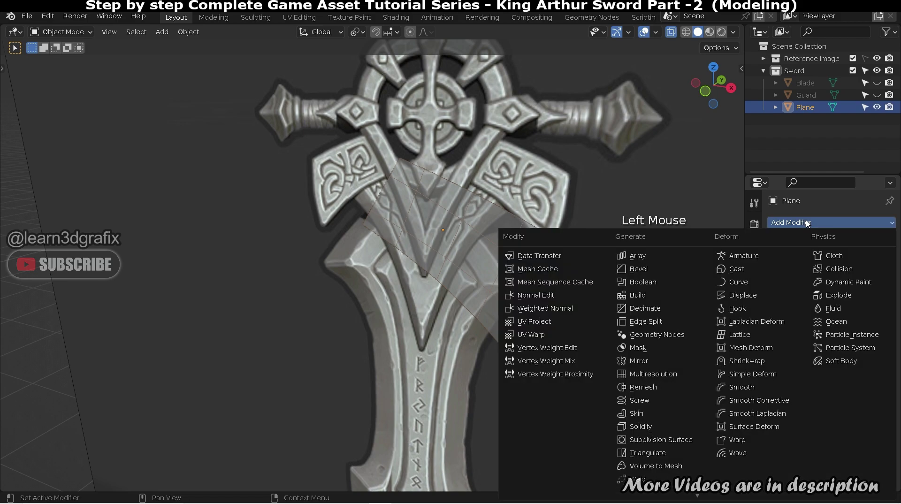
{"action": "left_click", "coordinate": [657, 428]}
{"action": "scroll", "coordinate": [455, 251], "scroll_direction": "up", "scroll_amount": 2}
{"action": "middle_click_drag", "start_coordinate": [455, 250], "coordinate": [480, 252]}
{"action": "scroll", "coordinate": [455, 248], "scroll_direction": "down", "scroll_amount": 1}
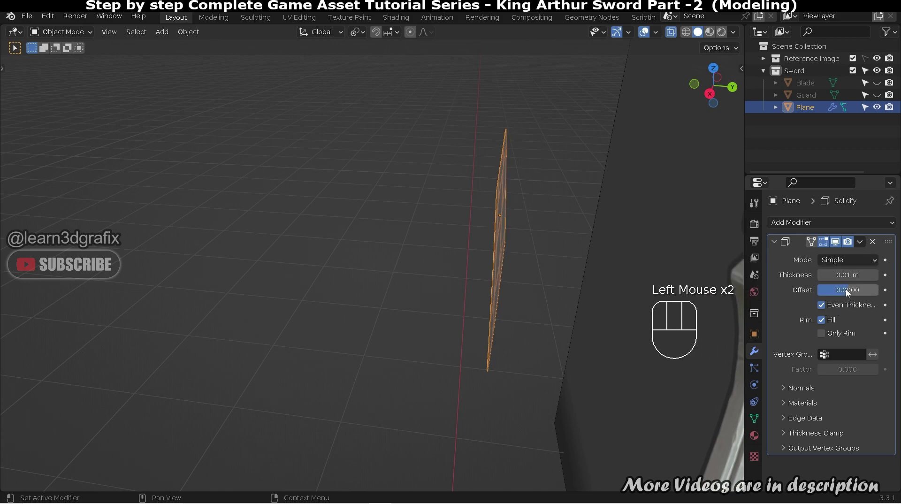
{"action": "left_click_drag", "start_coordinate": [848, 275], "coordinate": [868, 275]}
Step: Switch to wireframe display and inspect the slab against the sword reference
{"action": "mouse_move", "coordinate": [540, 241]}
{"action": "middle_mouse_down"}
{"action": "mouse_move", "coordinate": [633, 244]}
{"action": "mouse_move", "coordinate": [614, 242]}
{"action": "middle_mouse_up"}
{"action": "key", "text": "shift+z"}
{"action": "key", "text": "shift+z"}
{"action": "mouse_move", "coordinate": [559, 237]}
{"action": "middle_mouse_down"}
{"action": "mouse_move", "coordinate": [547, 239]}
{"action": "mouse_move", "coordinate": [585, 245]}
{"action": "mouse_move", "coordinate": [465, 245]}
{"action": "middle_mouse_up"}
{"action": "key", "text": "Tab"}
{"action": "scroll", "coordinate": [595, 247], "scroll_direction": "up", "scroll_amount": 2}
{"action": "key", "text": "Tab"}
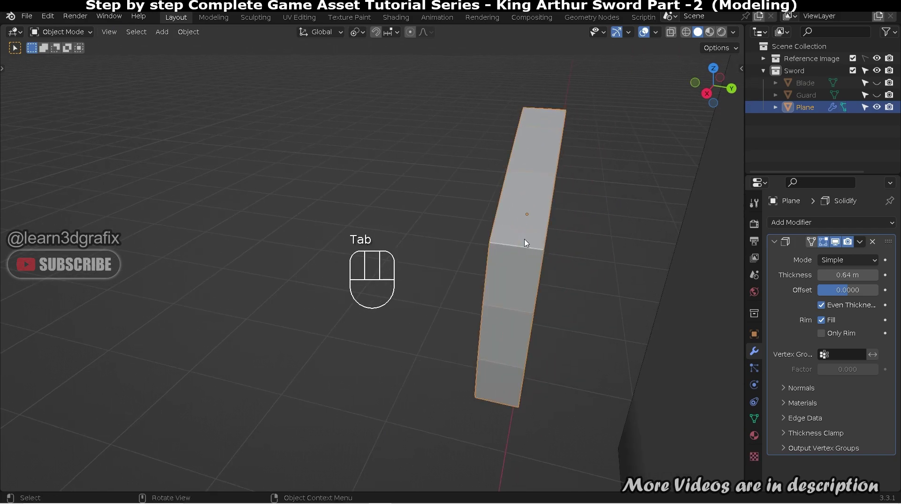
{"action": "middle_click_drag", "start_coordinate": [578, 262], "coordinate": [601, 262]}
Step: Apply the Solidify modifier so the slab's thickness becomes real geometry
{"action": "left_click", "coordinate": [862, 242]}
{"action": "left_click", "coordinate": [783, 258]}
{"action": "key", "text": "Tab"}
{"action": "middle_click_drag", "start_coordinate": [423, 258], "coordinate": [565, 269]}
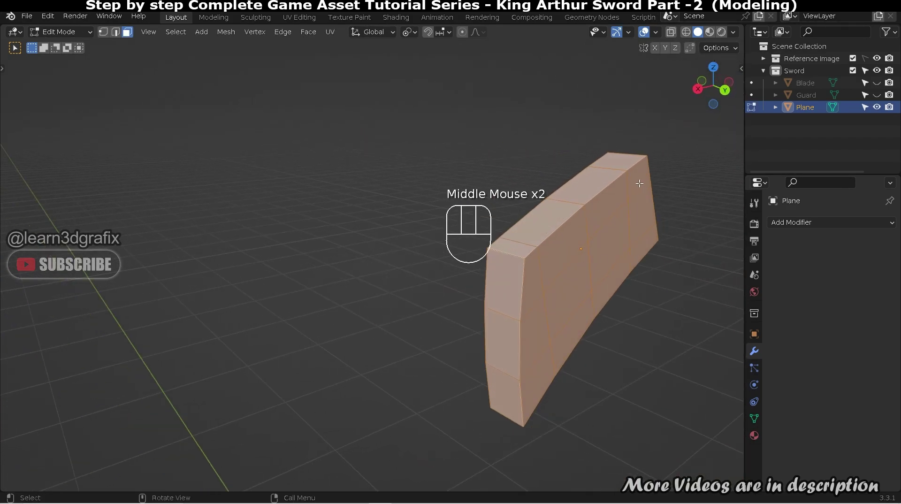
Step: Select a path of faces on the slab and delete them
{"action": "left_click", "coordinate": [639, 178]}
{"action": "left_click", "coordinate": [537, 382], "text": "ctrl"}
{"action": "left_click", "coordinate": [609, 285], "text": "ctrl"}
{"action": "left_click", "coordinate": [586, 211], "text": "ctrl"}
{"action": "left_click", "coordinate": [563, 262], "text": "ctrl"}
{"action": "key", "text": "x"}
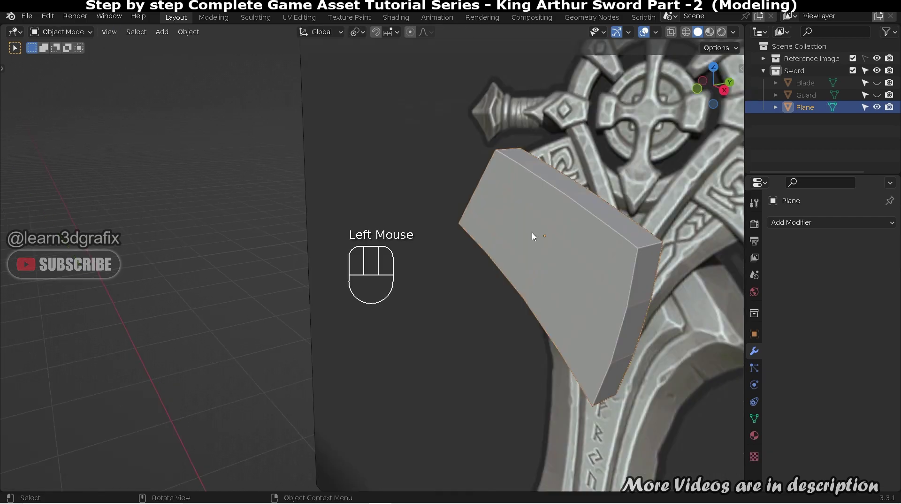
{"action": "scroll", "coordinate": [532, 235], "scroll_direction": "down", "scroll_amount": 6}
{"action": "middle_click_drag", "start_coordinate": [447, 254], "coordinate": [483, 252]}
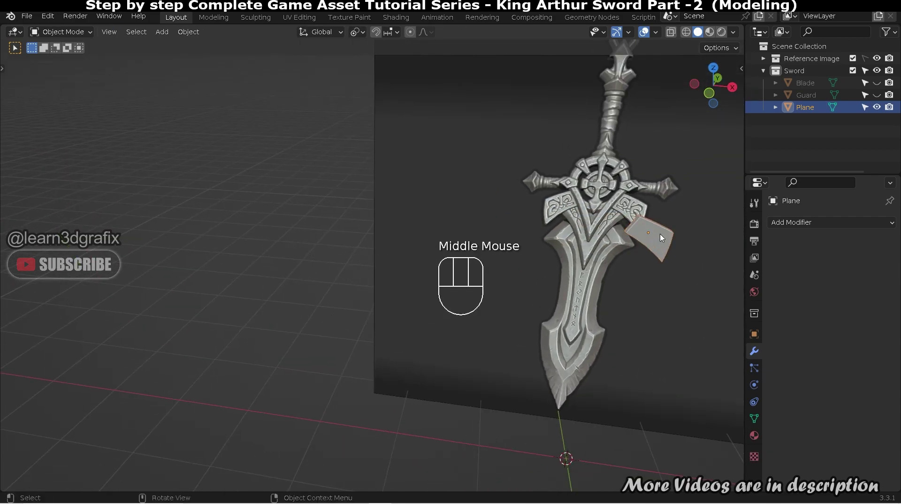
{"action": "middle_click_drag", "start_coordinate": [656, 241], "coordinate": [676, 240]}
Step: Set the wing's origin to the 3D cursor
{"action": "left_click", "coordinate": [227, 33]}
{"action": "left_click", "coordinate": [197, 32]}
{"action": "mouse_move", "coordinate": [248, 58]}
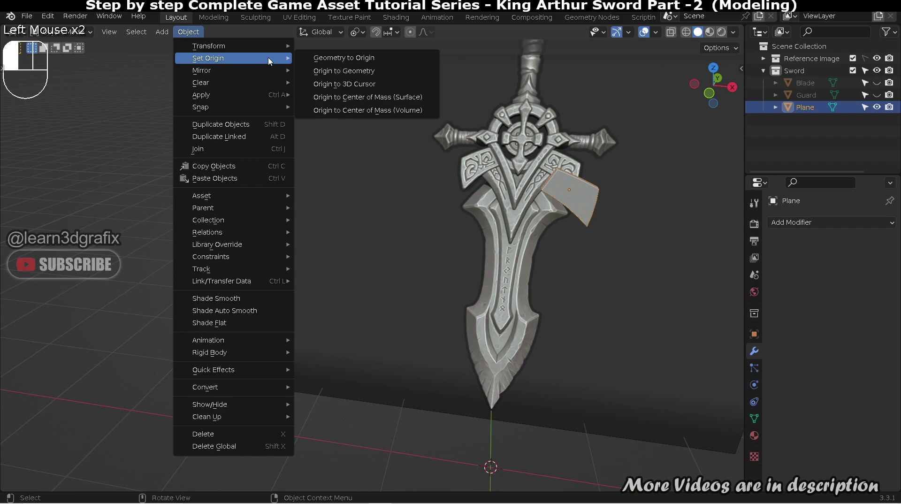
{"action": "left_click", "coordinate": [378, 87]}
{"action": "middle_click_drag", "start_coordinate": [577, 164], "coordinate": [610, 220]}
Step: Add a Mirror modifier to the wing and toggle its Y axis off
{"action": "left_click", "coordinate": [853, 223]}
{"action": "left_click", "coordinate": [675, 363]}
{"action": "middle_click_drag", "start_coordinate": [676, 363], "coordinate": [855, 244]}
{"action": "scroll", "coordinate": [573, 185], "scroll_direction": "up", "scroll_amount": 3}
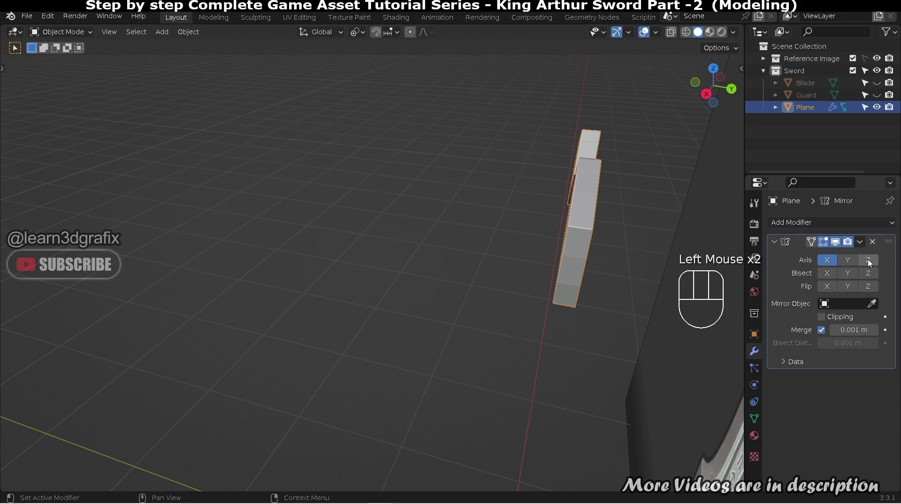
{"action": "scroll", "coordinate": [602, 253], "scroll_direction": "down", "scroll_amount": 1}
{"action": "middle_click_drag", "start_coordinate": [602, 252], "coordinate": [596, 254]}
{"action": "scroll", "coordinate": [596, 254], "scroll_direction": "down", "scroll_amount": 2}
{"action": "scroll", "coordinate": [595, 254], "scroll_direction": "up", "scroll_amount": 2}
{"action": "scroll", "coordinate": [596, 254], "scroll_direction": "down", "scroll_amount": 2}
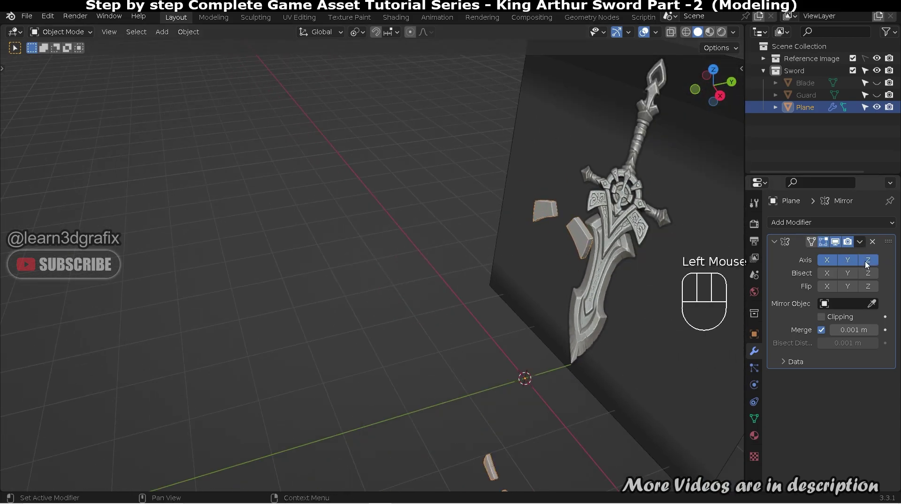
{"action": "left_click", "coordinate": [847, 261]}
{"action": "middle_click_drag", "start_coordinate": [605, 251], "coordinate": [529, 238]}
{"action": "scroll", "coordinate": [550, 218], "scroll_direction": "up", "scroll_amount": 2}
{"action": "scroll", "coordinate": [564, 224], "scroll_direction": "up", "scroll_amount": 1}
{"action": "scroll", "coordinate": [543, 230], "scroll_direction": "down", "scroll_amount": 3}
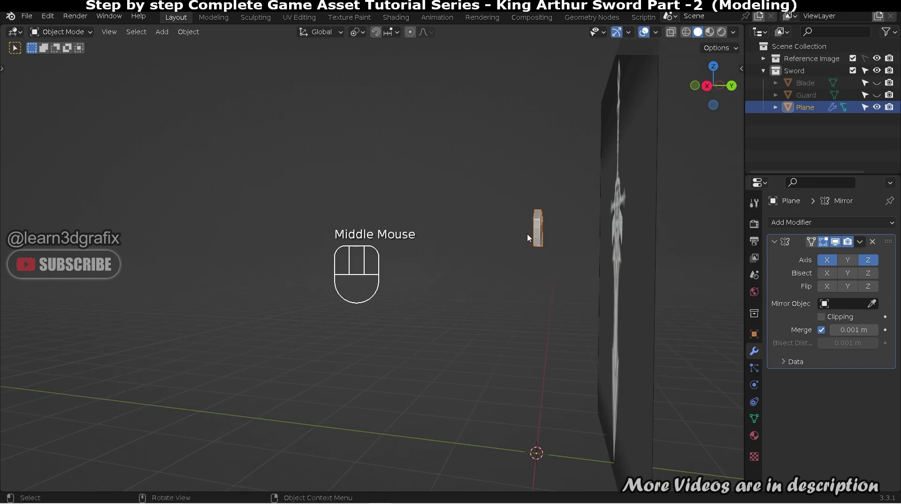
Step: In the side orthographic view, hide the Mirror in the viewport and slide the block's faces along Y
{"action": "key", "text": "ctrl+KP_3"}
{"action": "scroll", "coordinate": [214, 239], "scroll_direction": "up", "scroll_amount": 3}
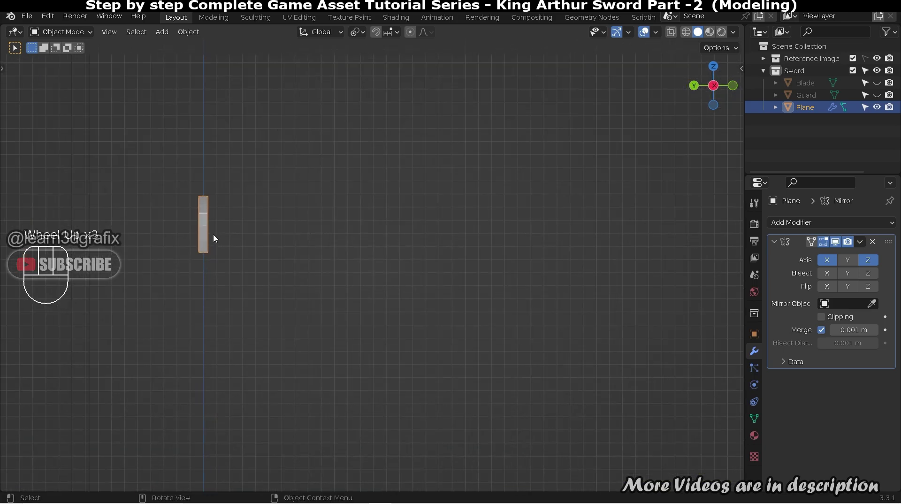
{"action": "key", "text": "g"}
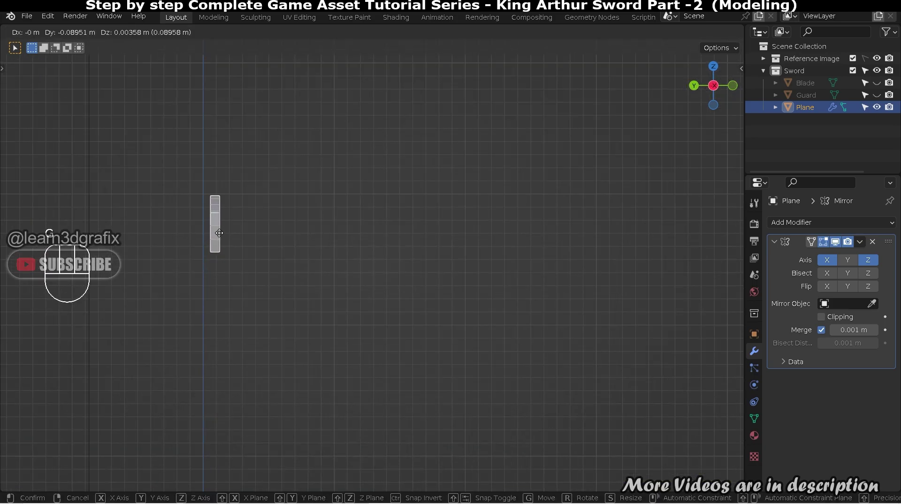
{"action": "right_click", "coordinate": [219, 234]}
{"action": "scroll", "coordinate": [220, 225], "scroll_direction": "down", "scroll_amount": 2}
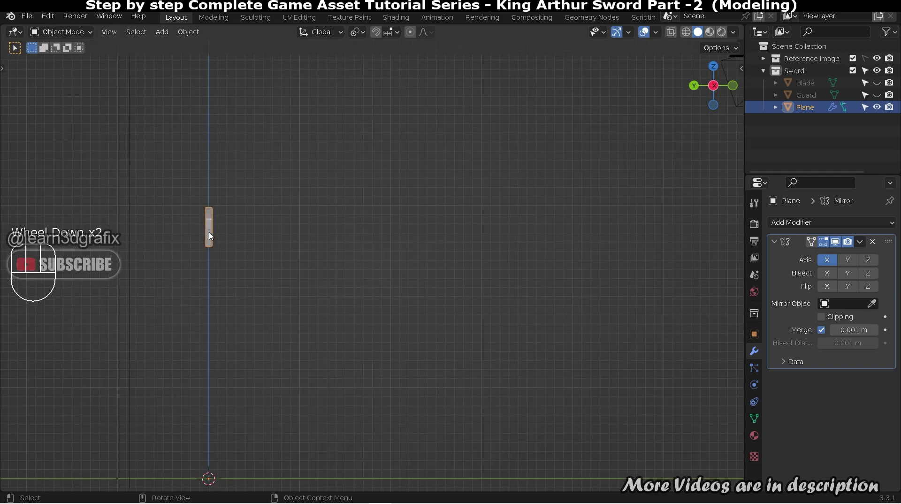
{"action": "key", "text": "Tab"}
{"action": "scroll", "coordinate": [237, 199], "scroll_direction": "up", "scroll_amount": 2}
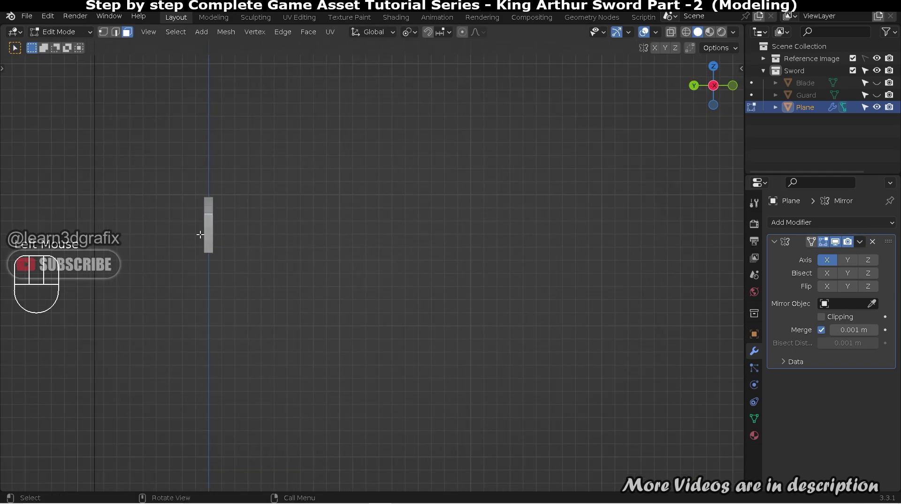
{"action": "scroll", "coordinate": [201, 232], "scroll_direction": "up", "scroll_amount": 3}
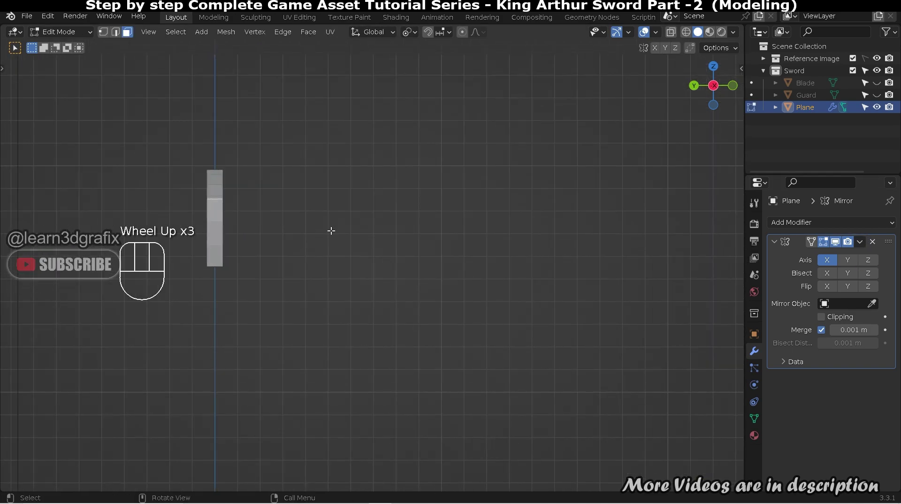
{"action": "left_click", "coordinate": [841, 245]}
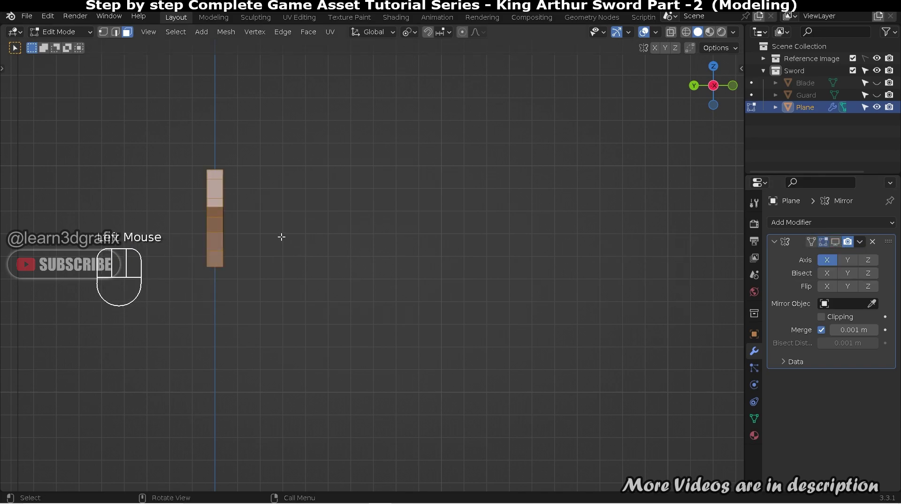
{"action": "key", "text": "g"}
{"action": "key", "text": "y"}
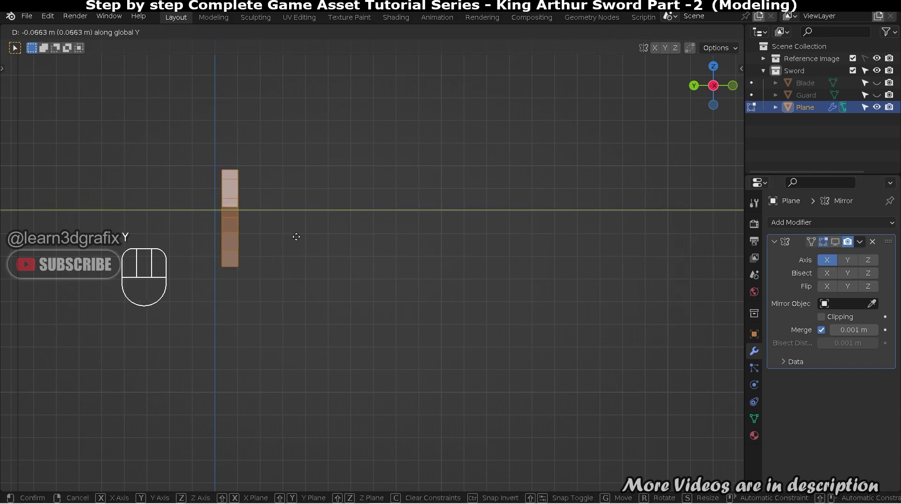
{"action": "left_click", "coordinate": [326, 239]}
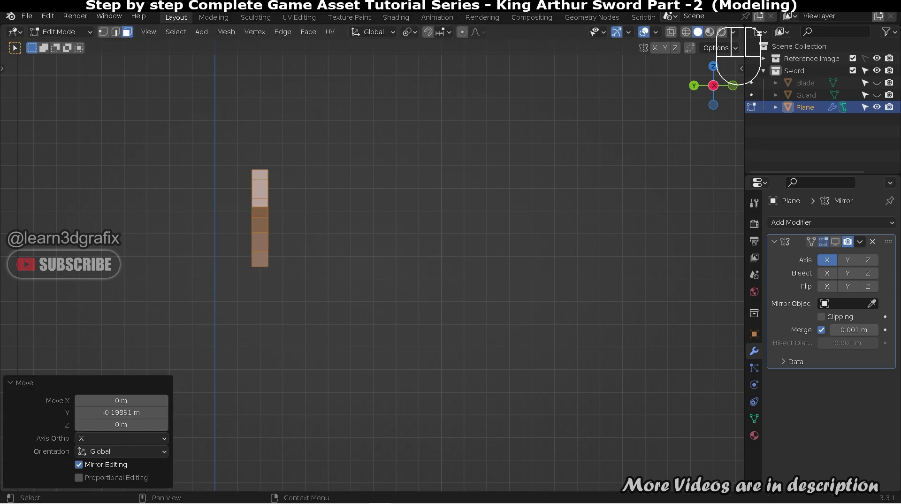
Step: Unhide the Blade and Guard objects in the Outliner
{"action": "left_click", "coordinate": [877, 83]}
{"action": "left_click", "coordinate": [876, 96]}
{"action": "scroll", "coordinate": [290, 227], "scroll_direction": "up", "scroll_amount": 2}
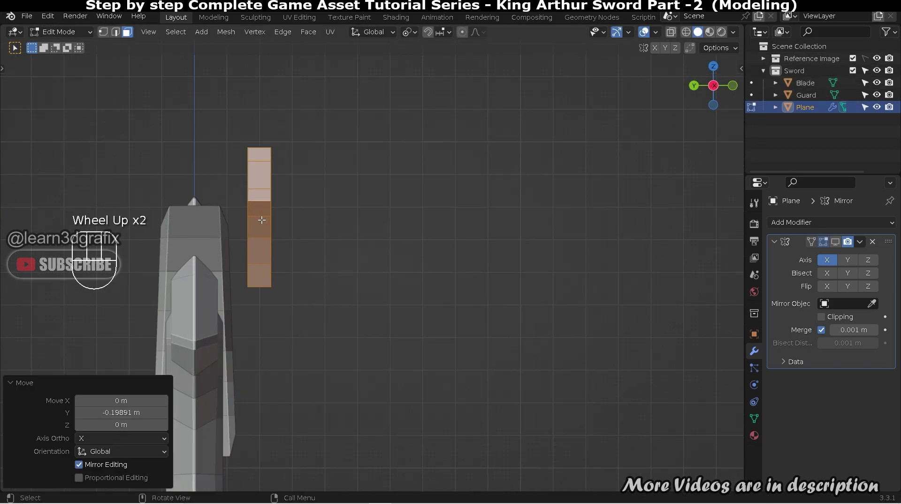
Step: Fine-tune the block's Y position against the blade and re-enable the Mirror's viewport display
{"action": "key", "text": "g"}
{"action": "key", "text": "y"}
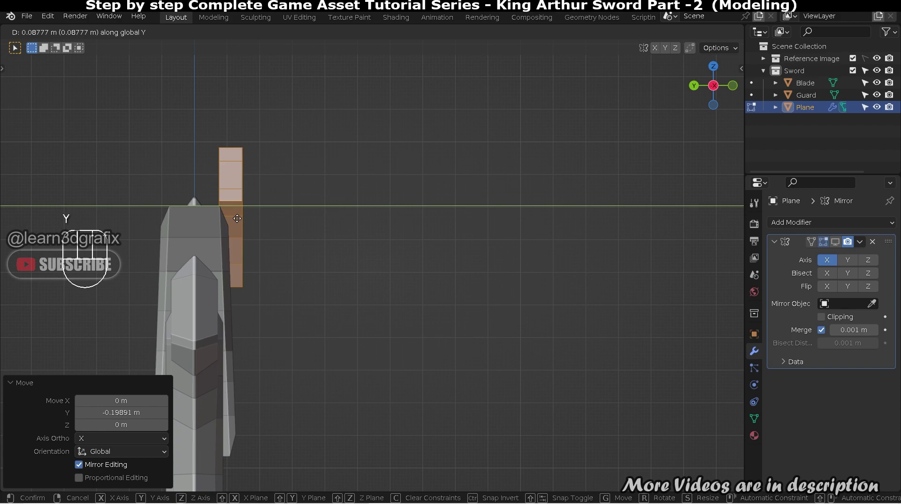
{"action": "left_click", "coordinate": [232, 218]}
{"action": "middle_click_drag", "start_coordinate": [233, 218], "coordinate": [303, 205]}
{"action": "key", "text": "g"}
{"action": "key", "text": "y"}
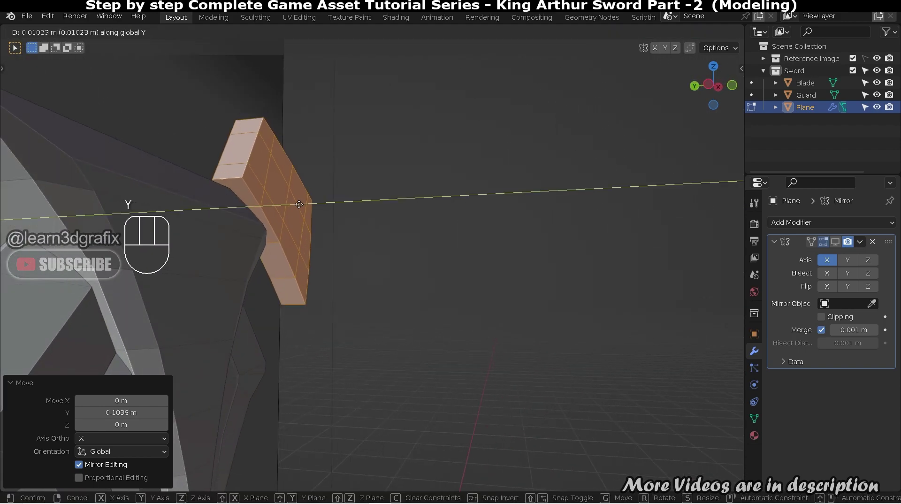
{"action": "left_click", "coordinate": [299, 204]}
{"action": "middle_click_drag", "start_coordinate": [299, 204], "coordinate": [239, 207]}
{"action": "key", "text": "KP_1"}
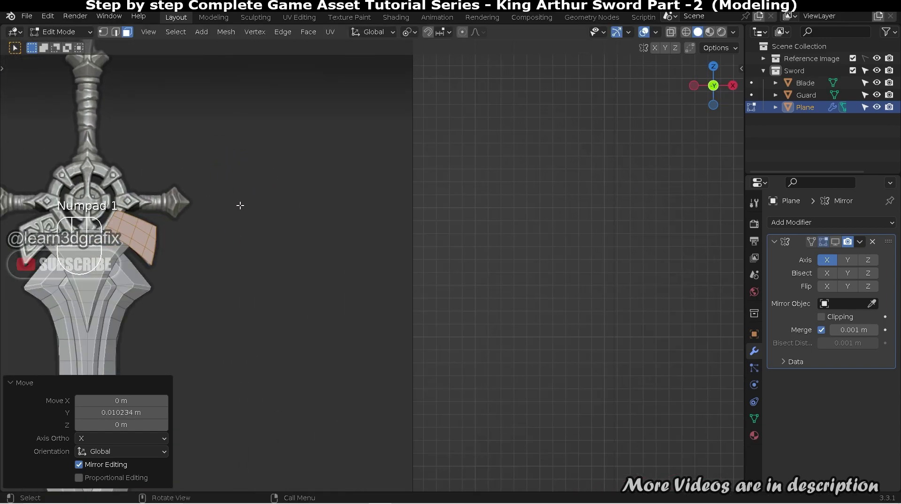
{"action": "scroll", "coordinate": [142, 232], "scroll_direction": "up", "scroll_amount": 2}
{"action": "middle_click_drag", "start_coordinate": [142, 232], "coordinate": [225, 235], "text": "shift"}
{"action": "scroll", "coordinate": [352, 226], "scroll_direction": "up", "scroll_amount": 1}
{"action": "middle_click_drag", "start_coordinate": [353, 226], "coordinate": [329, 230]}
{"action": "left_click", "coordinate": [836, 242]}
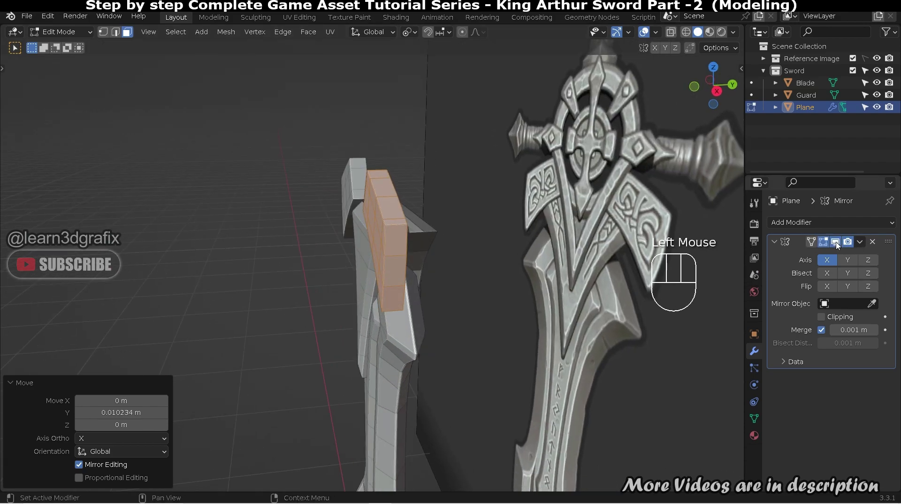
Step: Enable Mirror on Z and move the edge loop 0.080207 m along Y so the halves meet
{"action": "left_click", "coordinate": [868, 260]}
{"action": "middle_click_drag", "start_coordinate": [483, 237], "coordinate": [398, 252]}
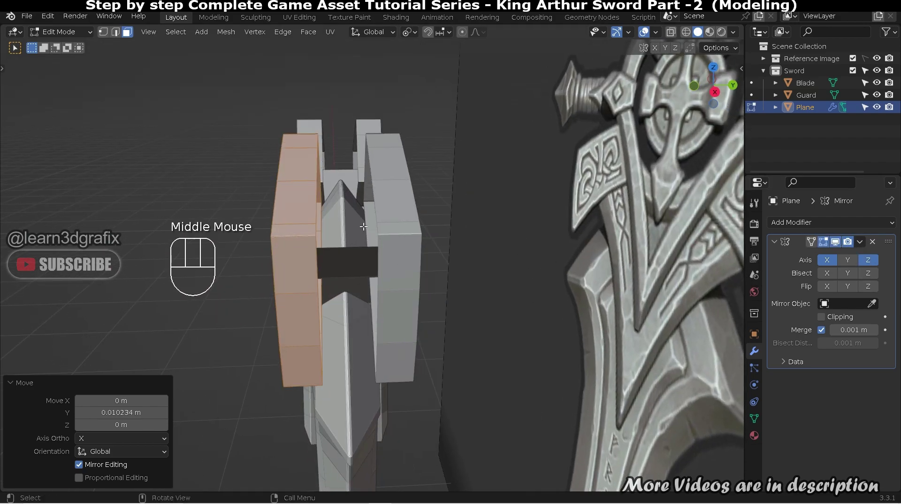
{"action": "key", "text": "2"}
{"action": "middle_click_drag", "start_coordinate": [317, 219], "coordinate": [336, 229]}
{"action": "key", "text": "g"}
{"action": "key", "text": "y"}
{"action": "right_click", "coordinate": [338, 230]}
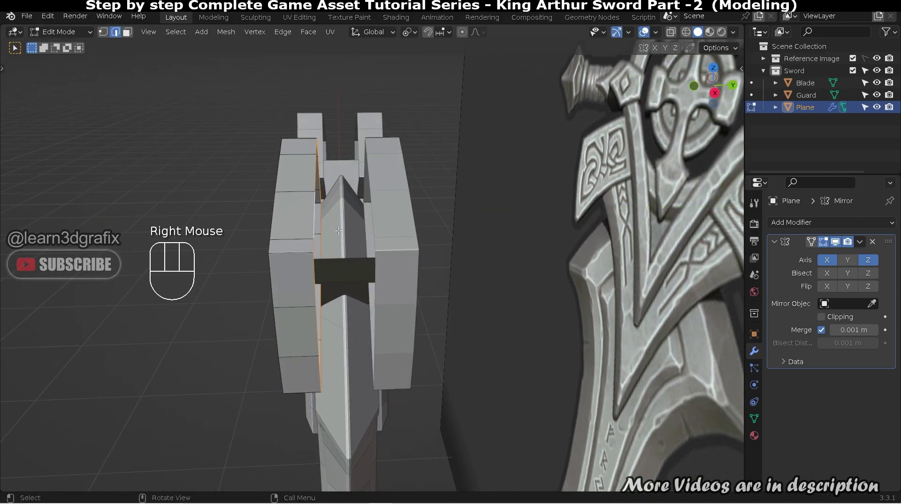
{"action": "key", "text": "g"}
{"action": "key", "text": "y"}
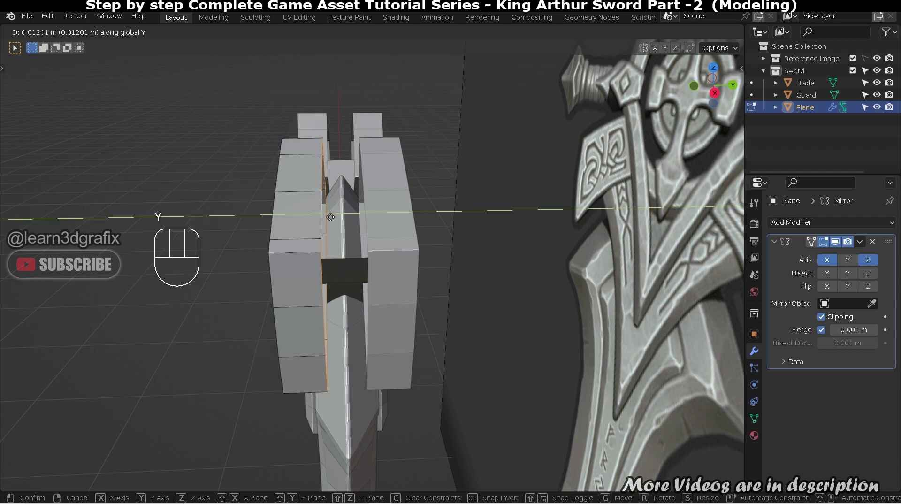
{"action": "left_click", "coordinate": [356, 218]}
{"action": "scroll", "coordinate": [357, 217], "scroll_direction": "down", "scroll_amount": 2}
{"action": "middle_click_drag", "start_coordinate": [358, 217], "coordinate": [338, 263]}
{"action": "scroll", "coordinate": [402, 236], "scroll_direction": "down", "scroll_amount": 2}
{"action": "scroll", "coordinate": [338, 263], "scroll_direction": "up", "scroll_amount": 2}
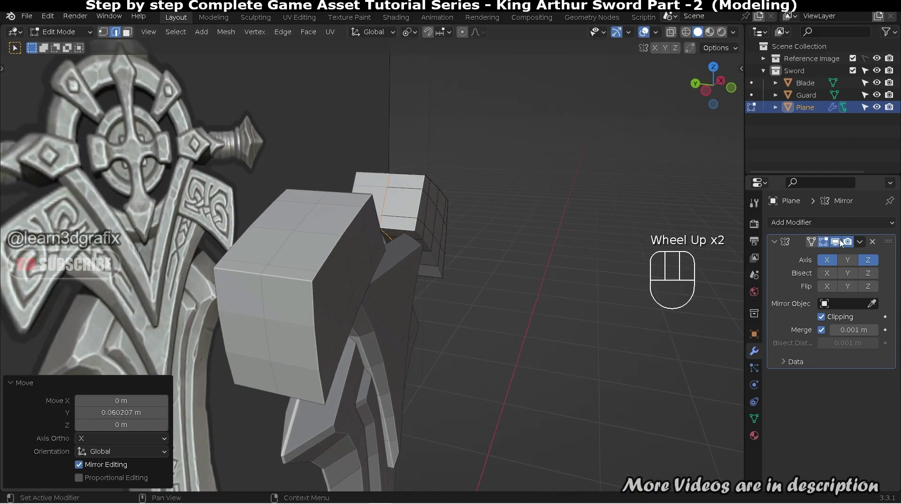
Step: Apply the Mirror modifier to make the mirrored half real geometry
{"action": "key", "text": "Tab"}
{"action": "left_click", "coordinate": [859, 242]}
{"action": "left_click", "coordinate": [845, 254]}
{"action": "key", "text": "Tab"}
{"action": "middle_click_drag", "start_coordinate": [319, 295], "coordinate": [283, 295]}
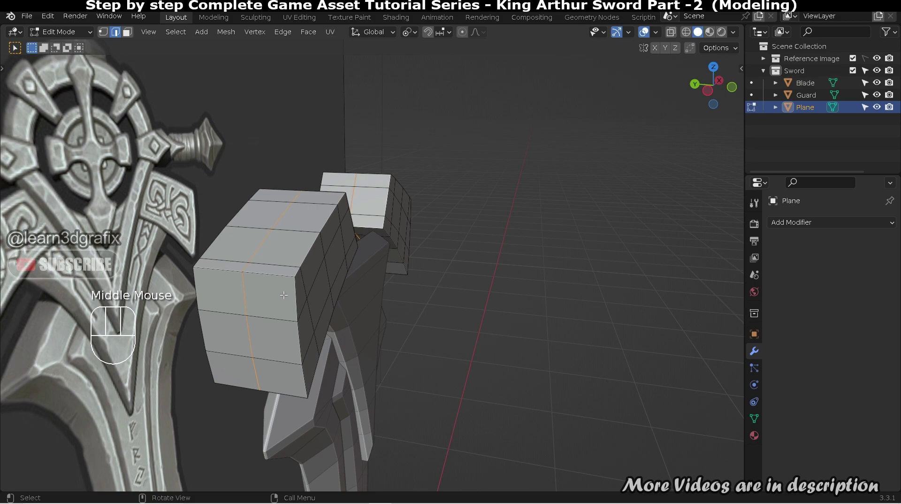
Step: Bevel the block's centre edge loop into a narrow strip
{"action": "key", "text": "ctrl+b"}
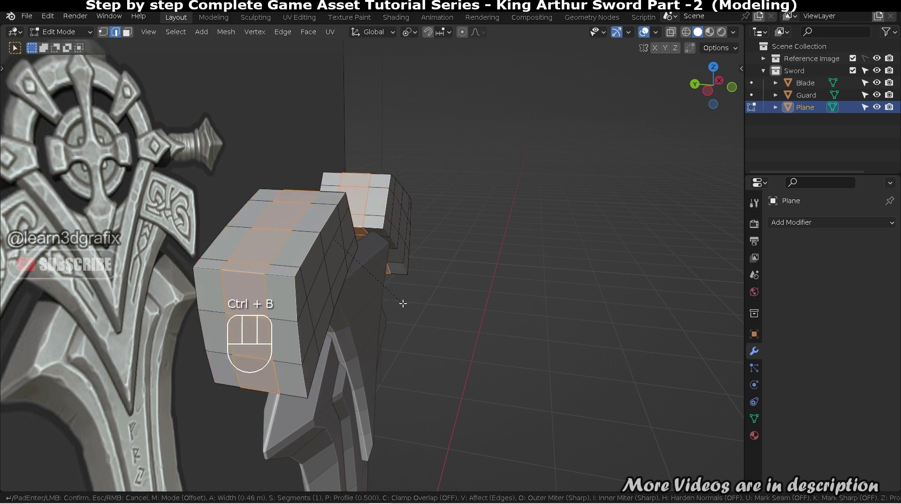
{"action": "left_click", "coordinate": [368, 280]}
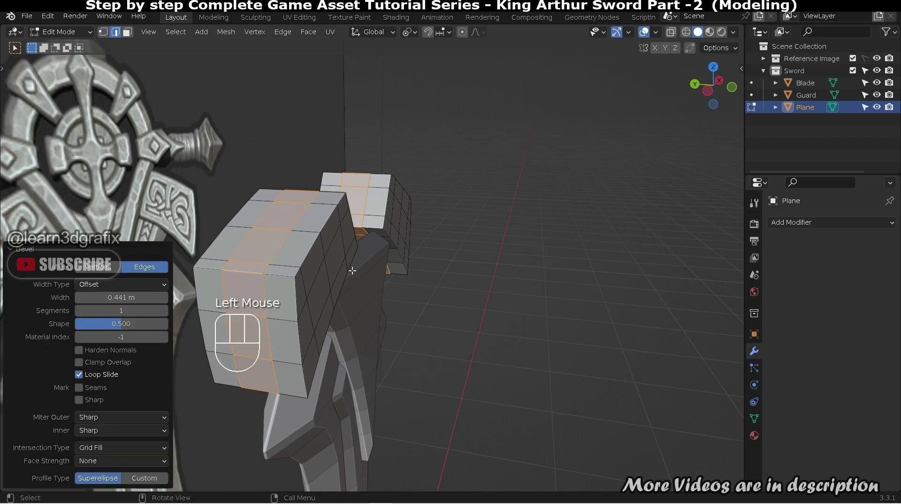
{"action": "middle_click_drag", "start_coordinate": [268, 239], "coordinate": [281, 239]}
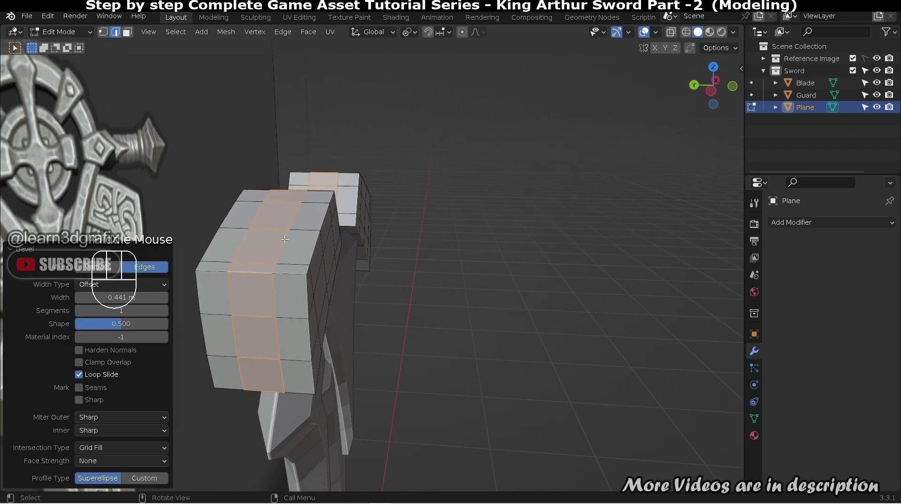
Step: Extrude the strip -0.194 m along its normals and narrow it to 0.567 along Y
{"action": "key", "text": "alt+e"}
{"action": "left_click", "coordinate": [284, 256]}
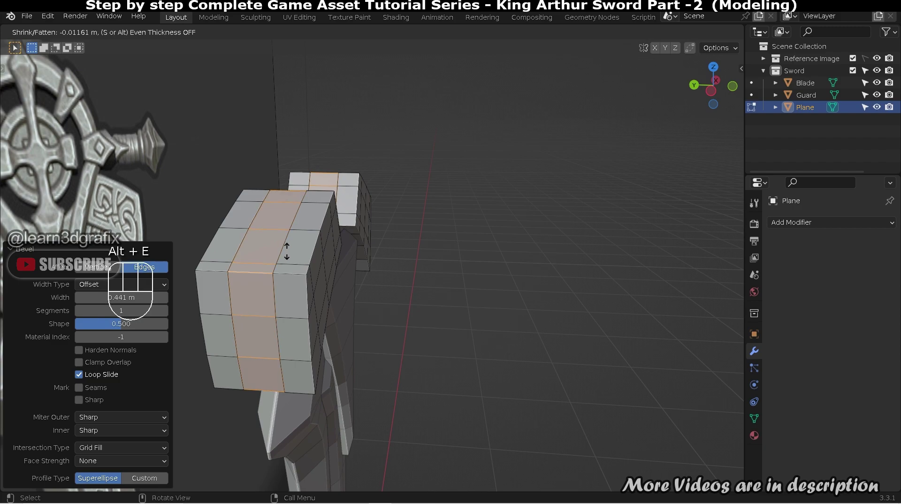
{"action": "left_click", "coordinate": [416, 281]}
{"action": "key", "text": "s"}
{"action": "key", "text": "y"}
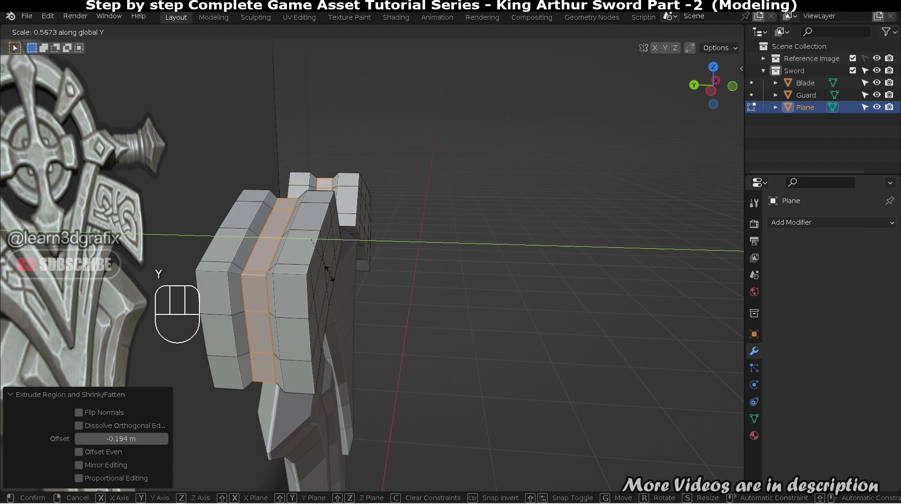
{"action": "left_click", "coordinate": [331, 278]}
{"action": "mouse_move", "coordinate": [333, 281]}
{"action": "middle_mouse_down"}
{"action": "mouse_move", "coordinate": [356, 281]}
{"action": "mouse_move", "coordinate": [342, 254]}
{"action": "mouse_move", "coordinate": [358, 290]}
{"action": "mouse_move", "coordinate": [307, 195]}
{"action": "mouse_move", "coordinate": [376, 235]}
{"action": "mouse_move", "coordinate": [374, 268]}
{"action": "mouse_move", "coordinate": [342, 255]}
{"action": "mouse_move", "coordinate": [412, 275]}
{"action": "mouse_move", "coordinate": [327, 289]}
{"action": "middle_mouse_up"}
Step: Clear the mesh selection and re-enter Edit Mode on the block for a closer view
{"action": "scroll", "coordinate": [368, 282], "scroll_direction": "down", "scroll_amount": 2}
{"action": "left_click", "coordinate": [392, 264]}
{"action": "key", "text": "Tab"}
{"action": "scroll", "coordinate": [336, 263], "scroll_direction": "up", "scroll_amount": 3}
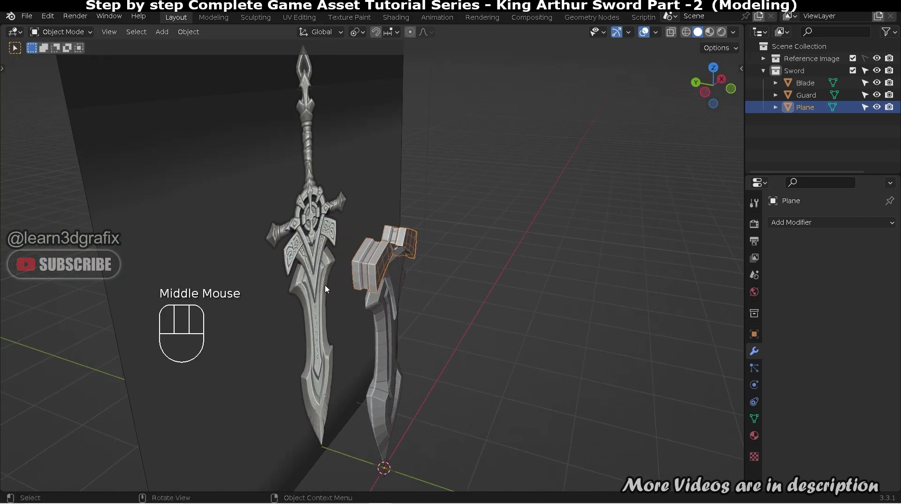
{"action": "scroll", "coordinate": [356, 287], "scroll_direction": "up", "scroll_amount": 3}
{"action": "middle_click_drag", "start_coordinate": [389, 287], "coordinate": [446, 264]}
{"action": "middle_click_drag", "start_coordinate": [392, 262], "coordinate": [385, 286], "text": "alt"}
{"action": "key", "text": "Tab"}
{"action": "scroll", "coordinate": [482, 193], "scroll_direction": "up", "scroll_amount": 5}
{"action": "middle_click_drag", "start_coordinate": [483, 193], "coordinate": [461, 119]}
{"action": "scroll", "coordinate": [488, 178], "scroll_direction": "down", "scroll_amount": 2}
Step: Select a ring of faces around the block's upper end and delete them
{"action": "left_click", "coordinate": [501, 130]}
{"action": "left_click", "coordinate": [389, 111], "text": "ctrl"}
{"action": "left_click", "coordinate": [383, 212], "text": "ctrl"}
{"action": "left_click", "coordinate": [507, 219], "text": "ctrl"}
{"action": "left_click", "coordinate": [520, 170], "text": "ctrl"}
{"action": "scroll", "coordinate": [446, 159], "scroll_direction": "up", "scroll_amount": 2}
{"action": "left_click", "coordinate": [442, 158], "text": "ctrl"}
{"action": "left_click", "coordinate": [434, 158], "text": "ctrl"}
{"action": "left_click", "coordinate": [432, 157], "text": "ctrl"}
{"action": "key", "text": "x"}
{"action": "left_click", "coordinate": [419, 159]}
Step: Grow the selection, add the left-side and lower-right faces, and delete them too
{"action": "middle_click_drag", "start_coordinate": [418, 160], "coordinate": [315, 148]}
{"action": "left_click", "coordinate": [315, 148]}
{"action": "key", "text": "ctrl+KP_Add"}
{"action": "middle_click_drag", "start_coordinate": [245, 180], "coordinate": [207, 186]}
{"action": "left_click", "coordinate": [258, 123], "text": "ctrl"}
{"action": "left_click", "coordinate": [281, 255], "text": "ctrl"}
{"action": "left_click", "coordinate": [419, 227], "text": "ctrl"}
{"action": "key", "text": "x"}
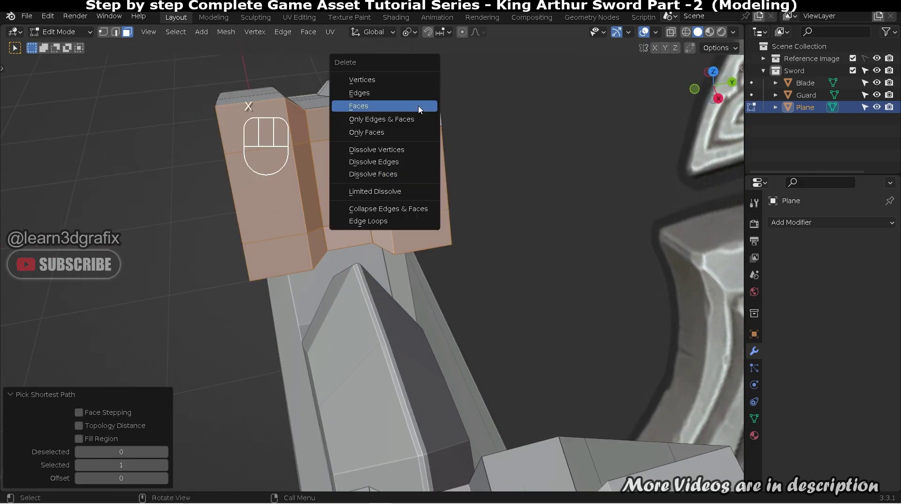
{"action": "left_click", "coordinate": [418, 111]}
Step: Return to Object Mode and select the Guard object
{"action": "scroll", "coordinate": [418, 141], "scroll_direction": "down", "scroll_amount": 3}
{"action": "middle_click_drag", "start_coordinate": [418, 141], "coordinate": [455, 226]}
{"action": "scroll", "coordinate": [455, 226], "scroll_direction": "down", "scroll_amount": 2}
{"action": "scroll", "coordinate": [508, 210], "scroll_direction": "down", "scroll_amount": 2}
{"action": "middle_click_drag", "start_coordinate": [506, 213], "coordinate": [503, 225]}
{"action": "scroll", "coordinate": [475, 178], "scroll_direction": "up", "scroll_amount": 3}
{"action": "key", "text": "Tab"}
{"action": "left_click", "coordinate": [474, 179]}
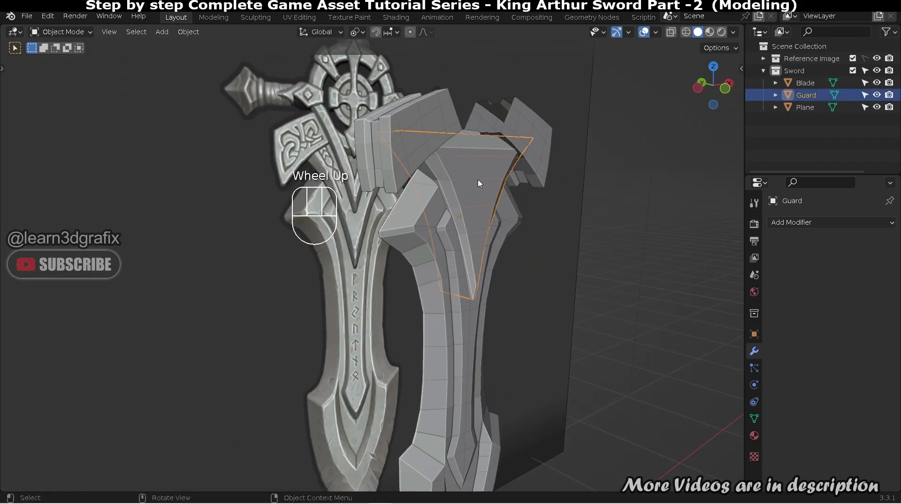
Step: Rename the old Guard object to 'Shoulder'
{"action": "scroll", "coordinate": [474, 178], "scroll_direction": "up", "scroll_amount": 2}
{"action": "key", "text": "F2"}
{"action": "key", "text": "Caps_Lock"}
{"action": "type", "text": "Sho"}
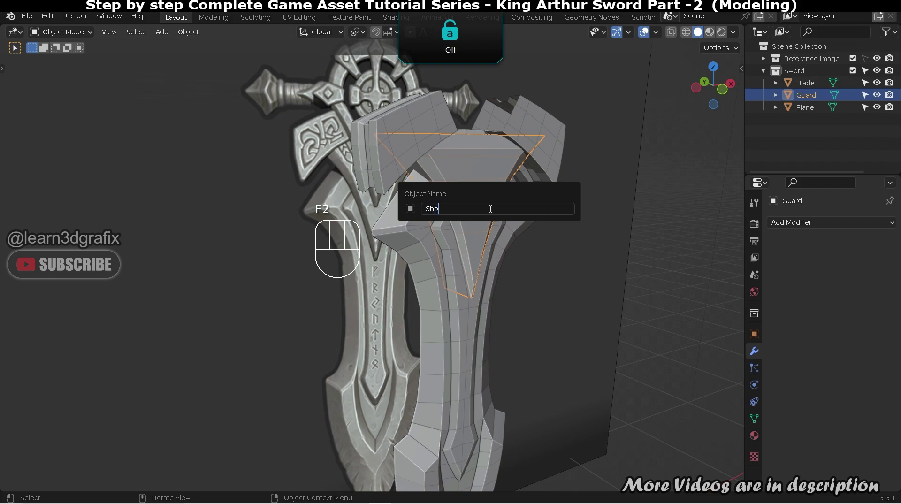
{"action": "type", "text": "ulde"}
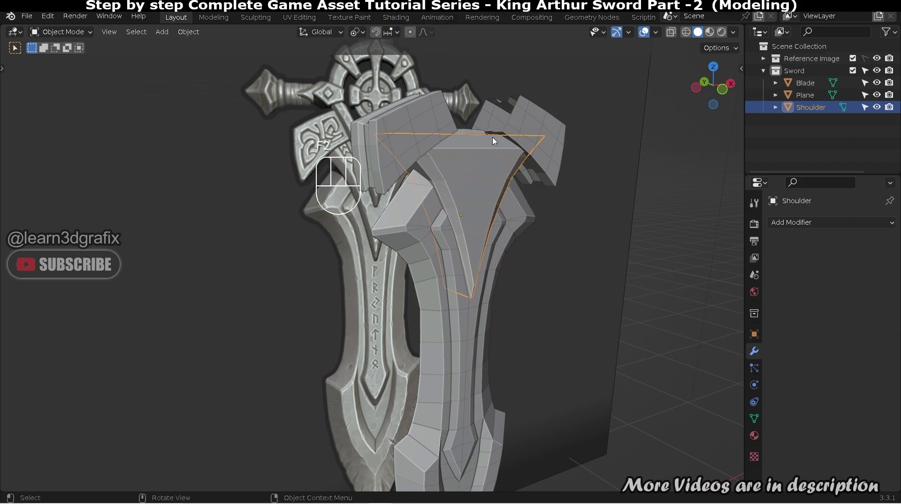
Step: Select the Plane block and rename it 'Guard 01'
{"action": "left_click", "coordinate": [519, 121]}
{"action": "key", "text": "F2"}
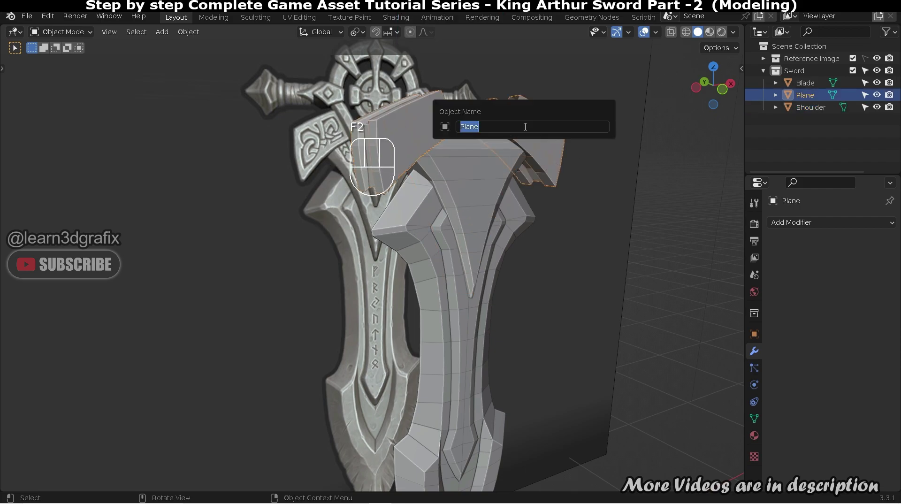
{"action": "type", "text": "Guard 01"}
{"action": "key", "text": "Return"}
{"action": "scroll", "coordinate": [586, 208], "scroll_direction": "down", "scroll_amount": 2}
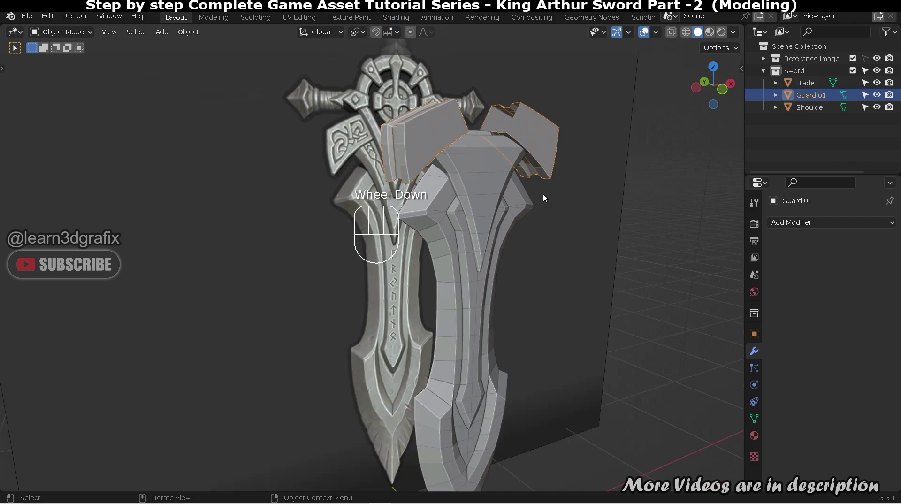
Step: Switch to a front orthographic view centred on the sword
{"action": "middle_click_drag", "start_coordinate": [542, 194], "coordinate": [487, 192], "text": "alt"}
{"action": "scroll", "coordinate": [358, 163], "scroll_direction": "up", "scroll_amount": 1}
{"action": "key", "text": "Tab"}
{"action": "key", "text": "Tab"}
{"action": "middle_click_drag", "start_coordinate": [375, 169], "coordinate": [413, 155], "text": "shift"}
{"action": "scroll", "coordinate": [409, 156], "scroll_direction": "down", "scroll_amount": 2}
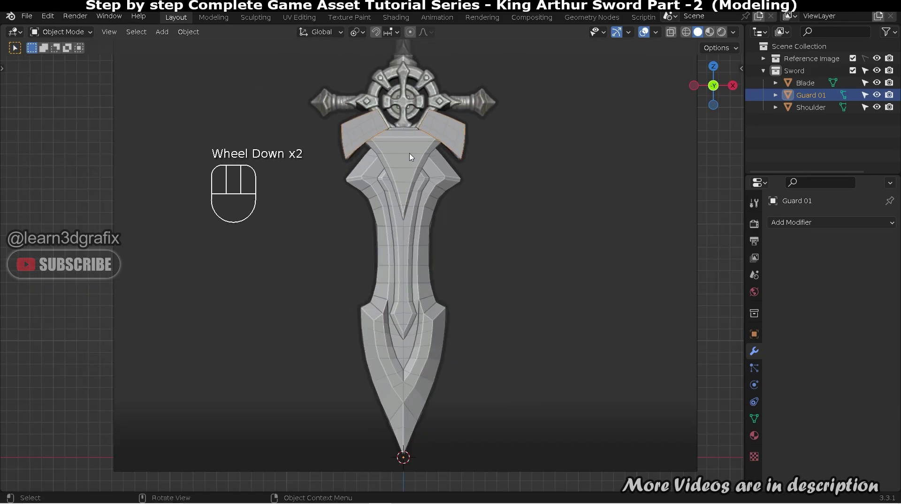
Step: Hide Guard 01, Shoulder and Blade so only the reference image shows
{"action": "left_click", "coordinate": [876, 95]}
{"action": "left_click", "coordinate": [876, 107]}
{"action": "left_click", "coordinate": [877, 83]}
{"action": "scroll", "coordinate": [482, 254], "scroll_direction": "down", "scroll_amount": 4}
{"action": "key", "text": "shift+a"}
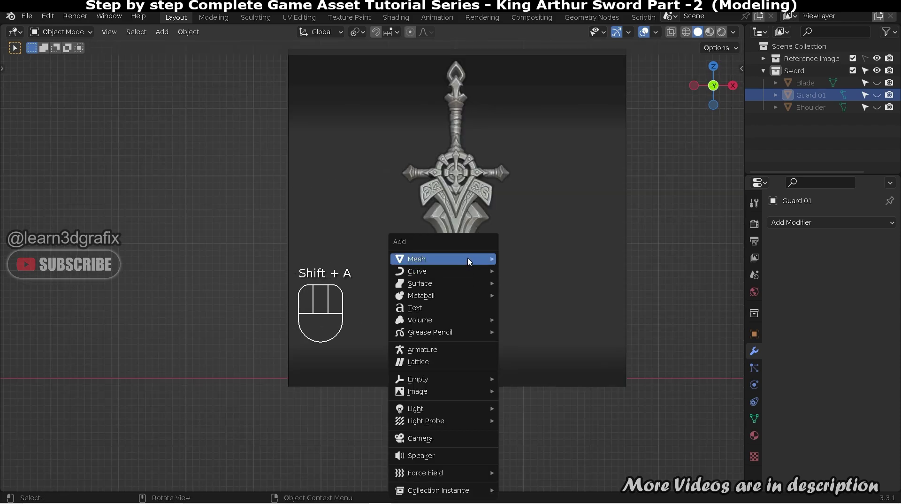
Step: Add a plane, rotate it 90° on X, scale it to 0.167 and raise it 3.127 m
{"action": "mouse_move", "coordinate": [471, 258]}
{"action": "left_click", "coordinate": [542, 24]}
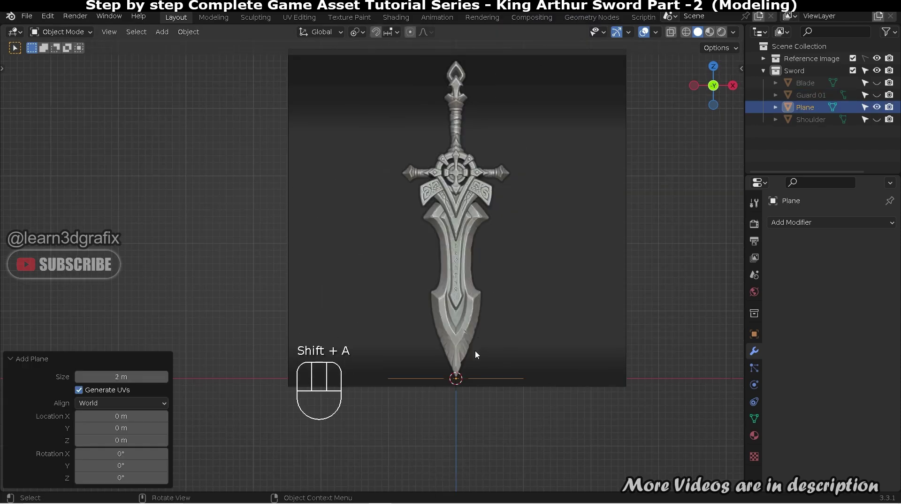
{"action": "key", "text": "r"}
{"action": "key", "text": "x"}
{"action": "key", "text": "9"}
{"action": "key", "text": "0"}
{"action": "left_click", "coordinate": [476, 355]}
{"action": "key", "text": "s"}
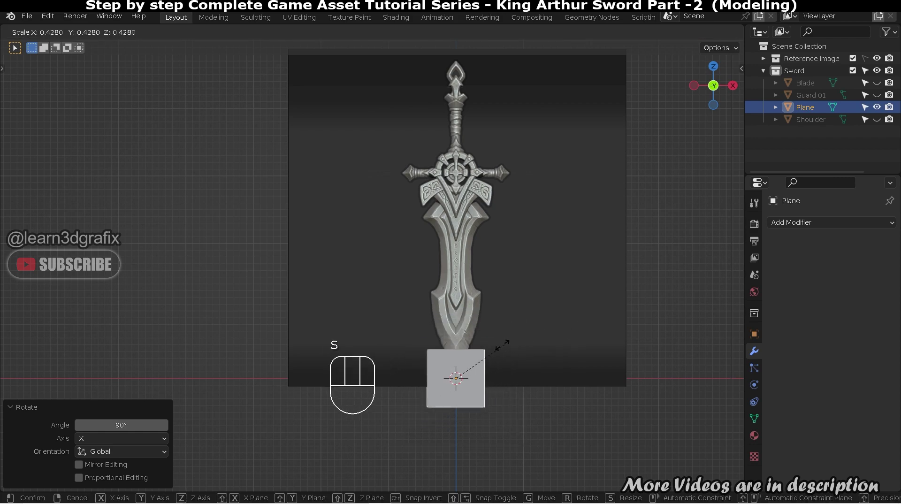
{"action": "left_click", "coordinate": [465, 357]}
{"action": "key", "text": "g"}
{"action": "key", "text": "z"}
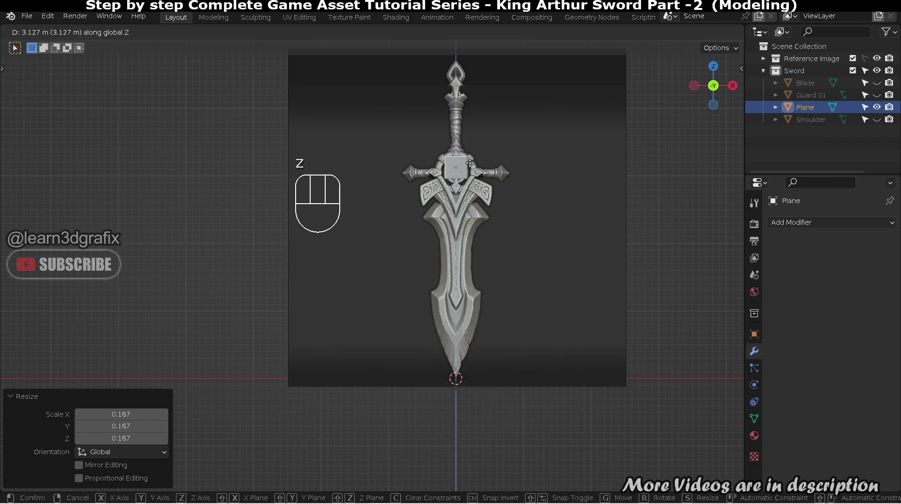
{"action": "left_click", "coordinate": [468, 155]}
Step: Enter Edit Mode on the plane and select its corner vertices
{"action": "scroll", "coordinate": [451, 162], "scroll_direction": "up", "scroll_amount": 8}
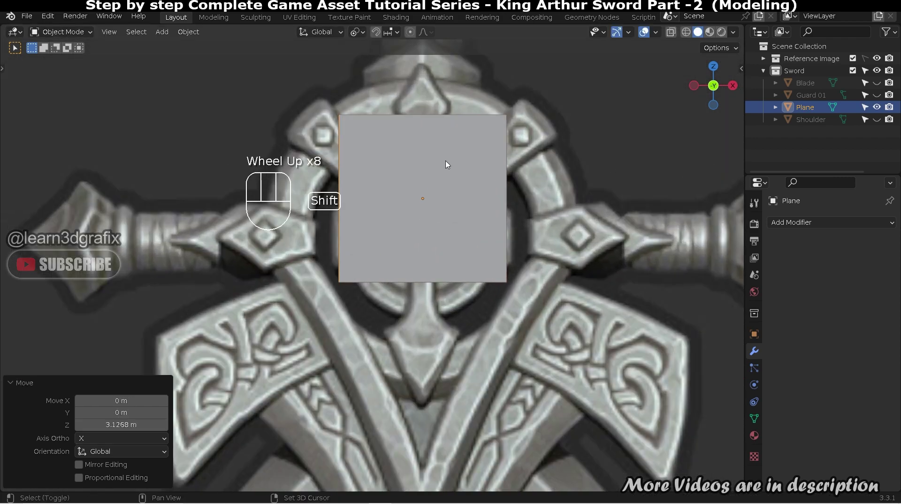
{"action": "middle_click_drag", "start_coordinate": [446, 164], "coordinate": [447, 201], "text": "shift"}
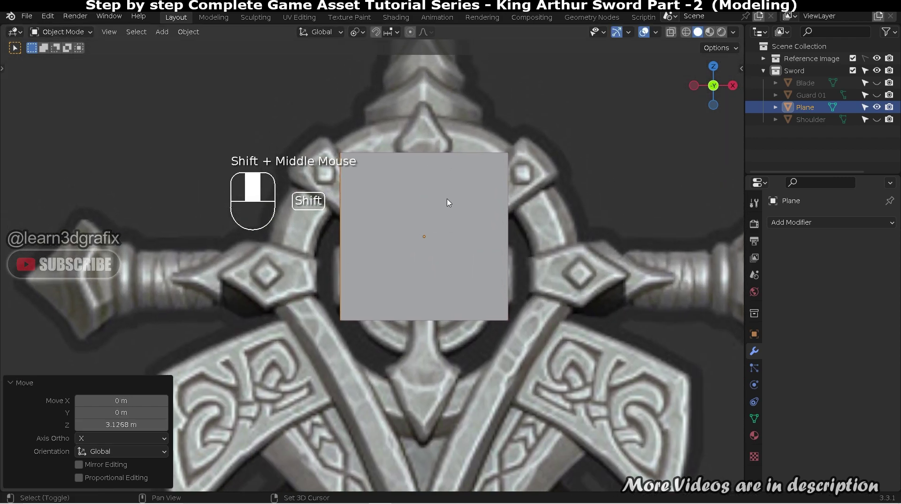
{"action": "key", "text": "Tab"}
{"action": "left_click", "coordinate": [507, 156]}
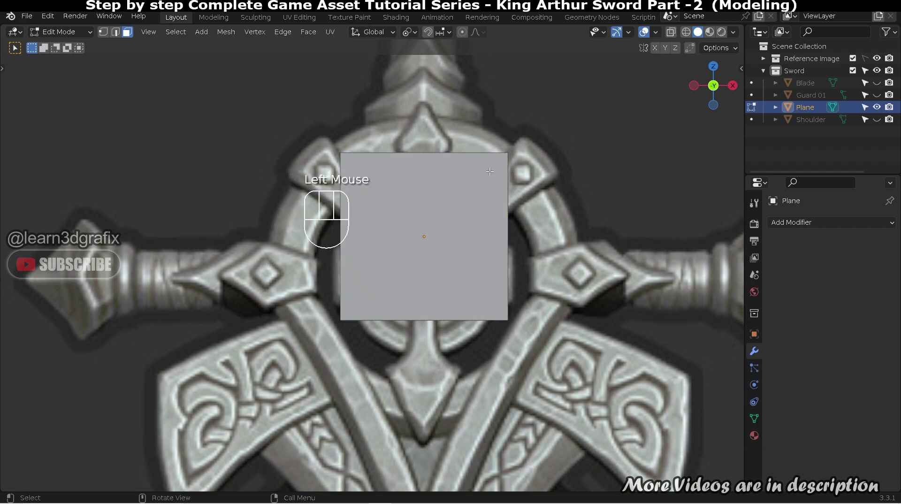
{"action": "left_click", "coordinate": [512, 153], "text": "shift"}
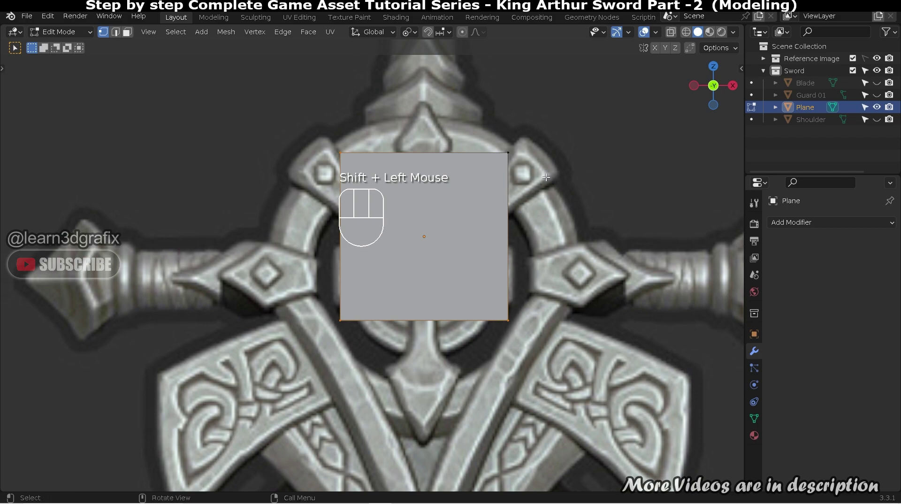
{"action": "right_click", "coordinate": [545, 177]}
Step: Collapse the plane into a single vertex and position it at the top of the ring
{"action": "key", "text": "Escape"}
{"action": "key", "text": "m"}
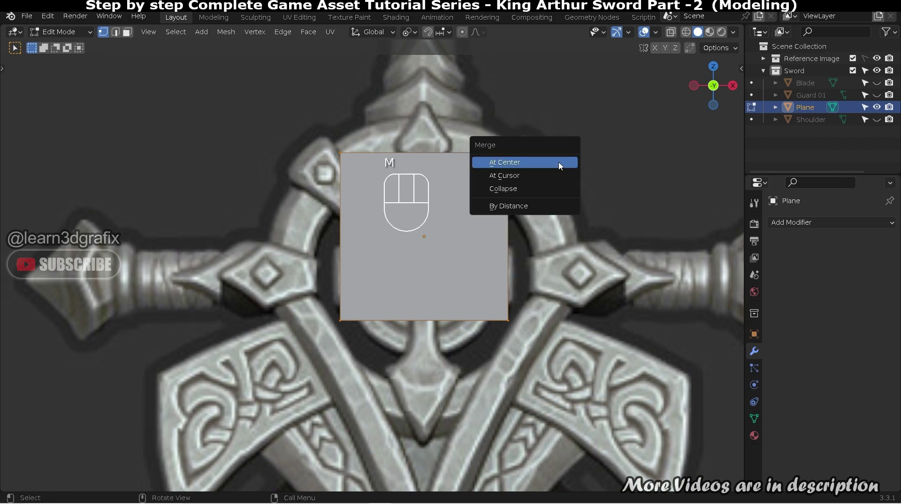
{"action": "left_click", "coordinate": [541, 188]}
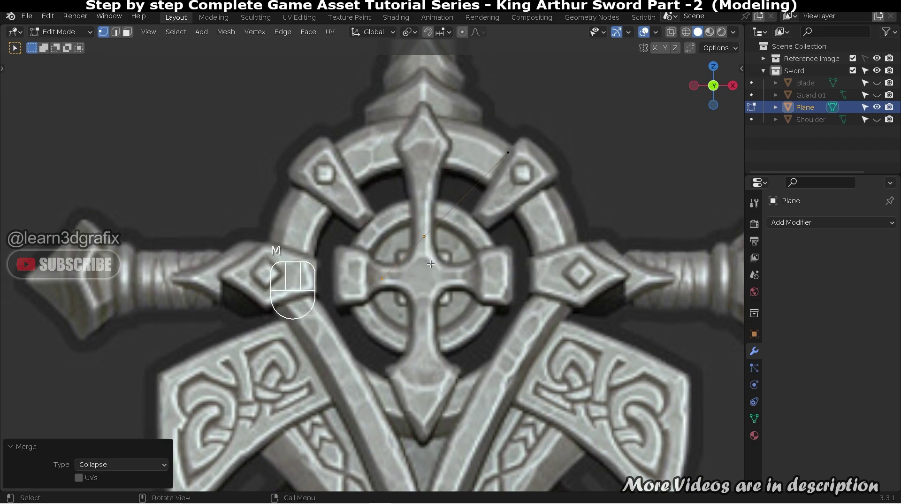
{"action": "left_click", "coordinate": [386, 275]}
{"action": "key", "text": "g"}
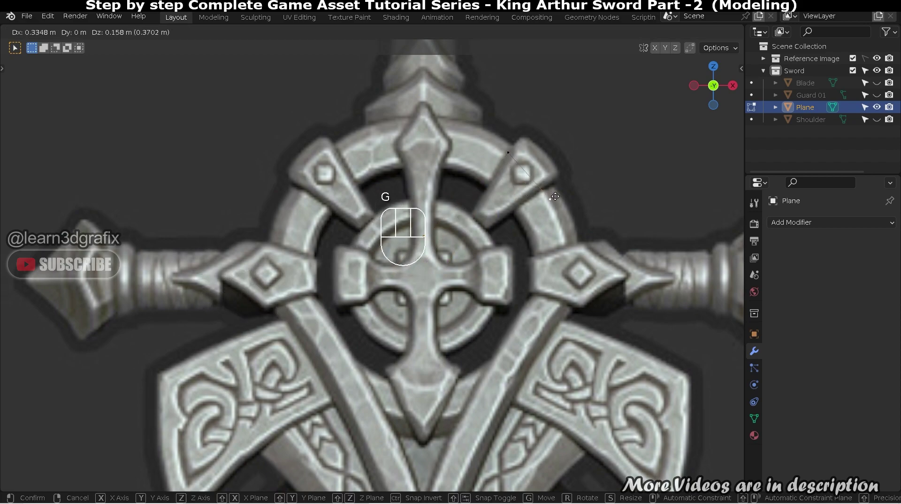
{"action": "left_click", "coordinate": [556, 198]}
{"action": "scroll", "coordinate": [514, 152], "scroll_direction": "up", "scroll_amount": 1}
{"action": "left_click", "coordinate": [500, 149]}
{"action": "key", "text": "g"}
{"action": "left_click", "coordinate": [425, 138]}
{"action": "key", "text": "g"}
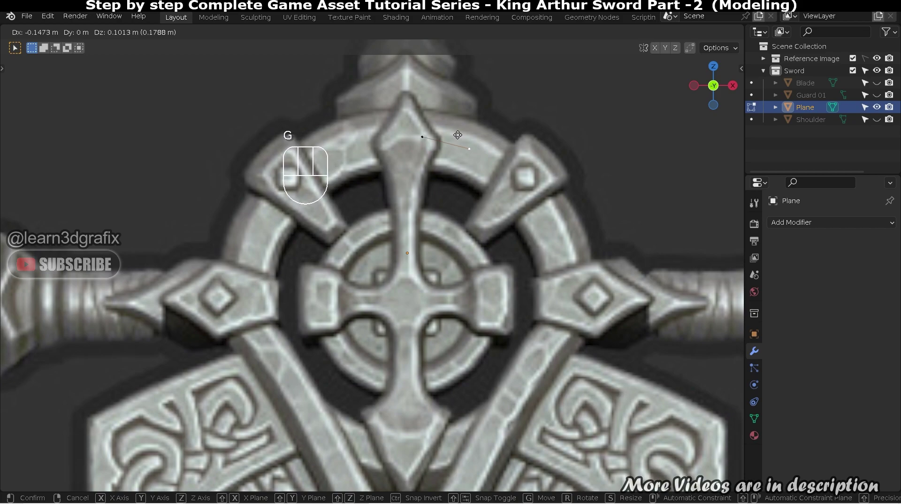
{"action": "left_click", "coordinate": [451, 134]}
{"action": "scroll", "coordinate": [469, 150], "scroll_direction": "down", "scroll_amount": 1}
Step: Extrude three vertices along the ring's right side
{"action": "key", "text": "e"}
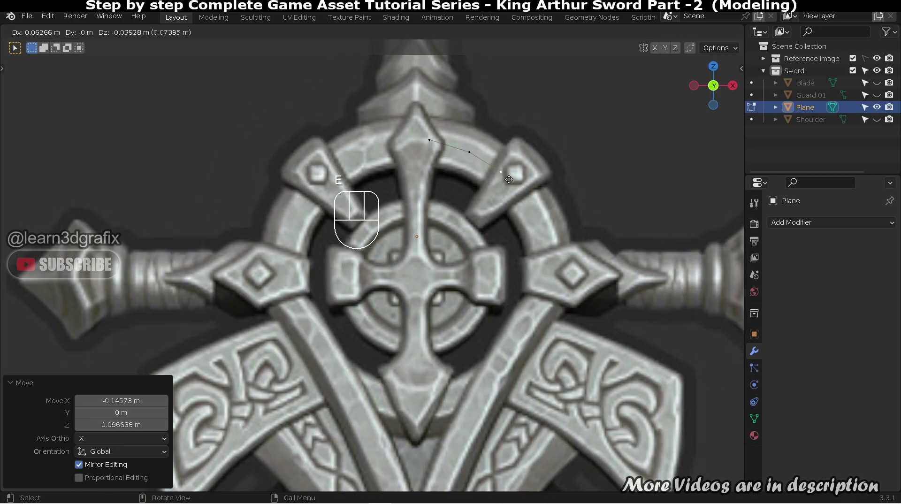
{"action": "left_click", "coordinate": [511, 186]}
{"action": "key", "text": "e"}
{"action": "left_click", "coordinate": [540, 218]}
{"action": "key", "text": "e"}
{"action": "left_click", "coordinate": [551, 259]}
{"action": "middle_click_drag", "start_coordinate": [551, 259], "coordinate": [540, 140], "text": "shift"}
Step: Continue extruding vertices past the right ornament down the arm to the V's point
{"action": "key", "text": "e"}
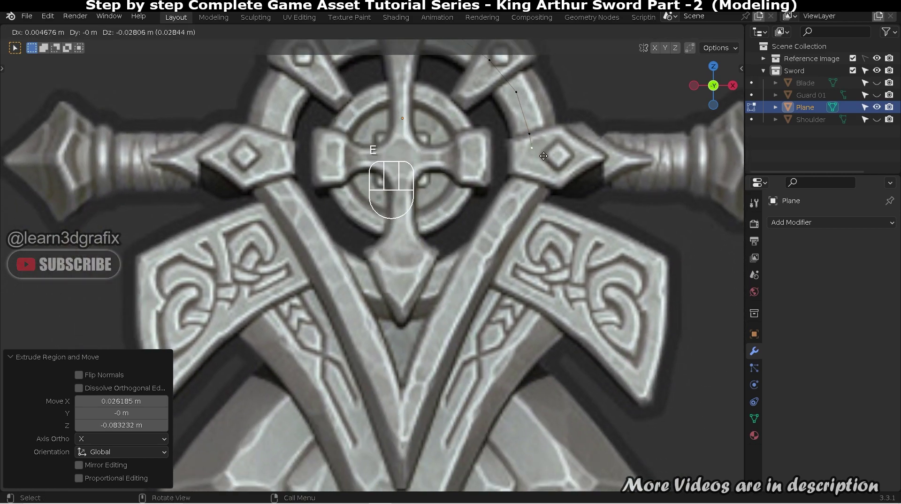
{"action": "left_click", "coordinate": [517, 212]}
{"action": "key", "text": "e"}
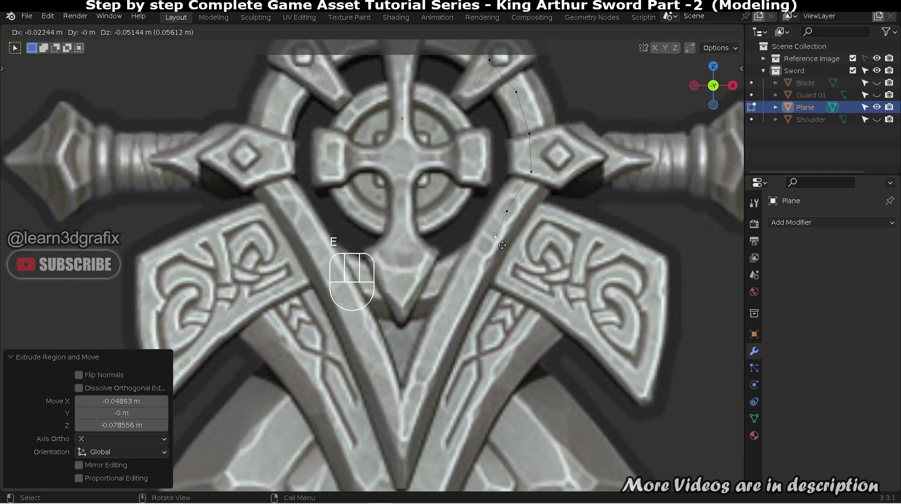
{"action": "left_click", "coordinate": [484, 269]}
{"action": "key", "text": "e"}
{"action": "left_click", "coordinate": [449, 340]}
{"action": "key", "text": "e"}
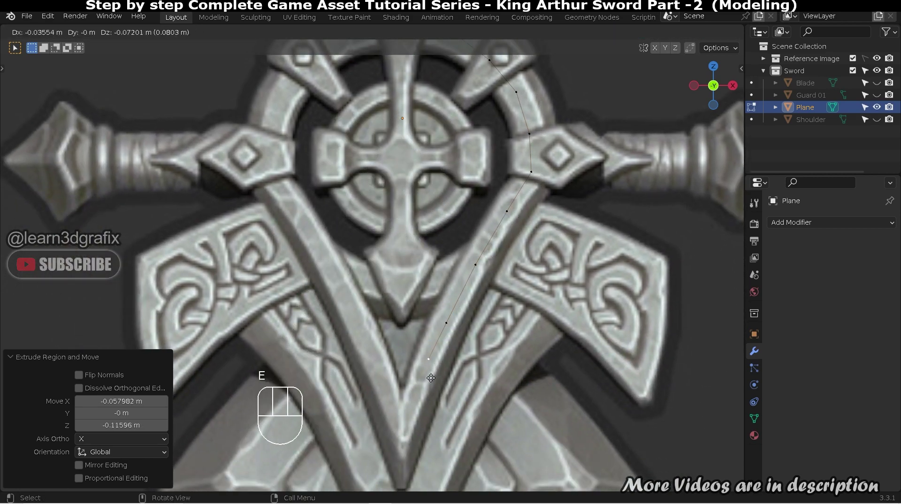
{"action": "left_click", "coordinate": [425, 404]}
{"action": "key", "text": "e"}
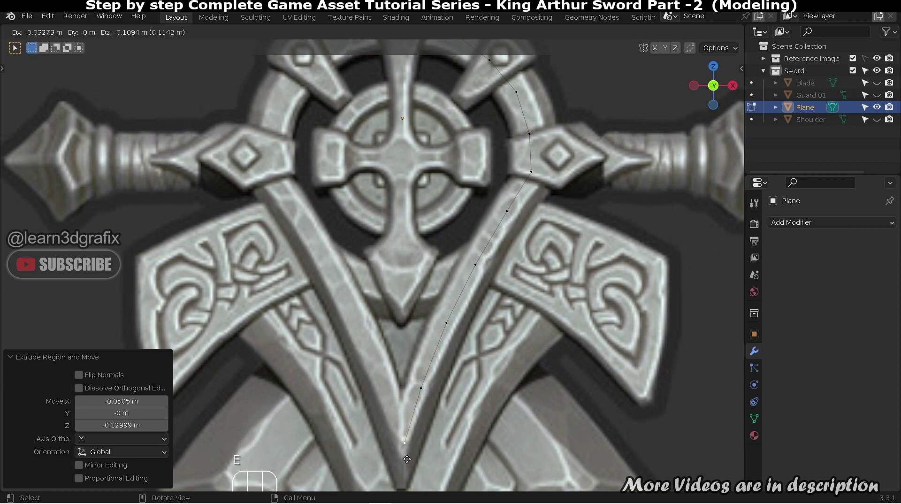
{"action": "left_click", "coordinate": [407, 460]}
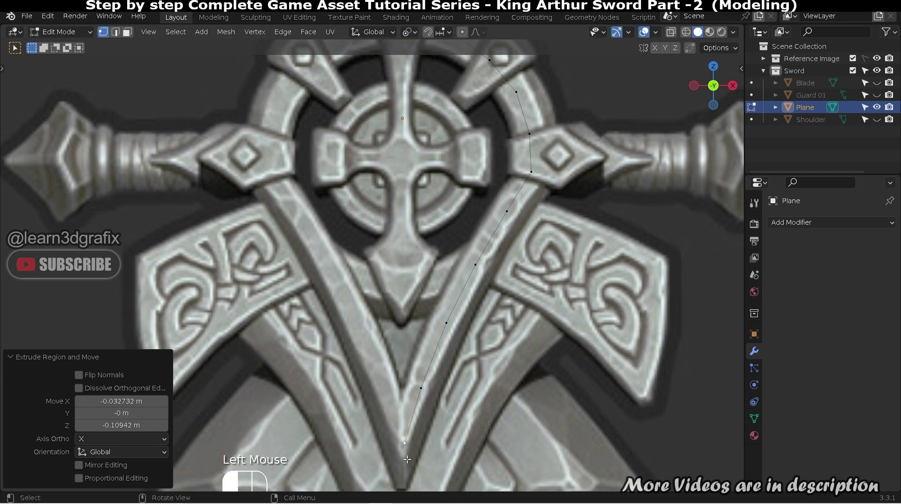
Step: Nudge the two lowest vertices into place near the V's bottom
{"action": "left_click", "coordinate": [422, 389]}
{"action": "key", "text": "g"}
{"action": "left_click", "coordinate": [425, 384]}
{"action": "left_click", "coordinate": [405, 442]}
{"action": "key", "text": "g"}
{"action": "left_click", "coordinate": [405, 429]}
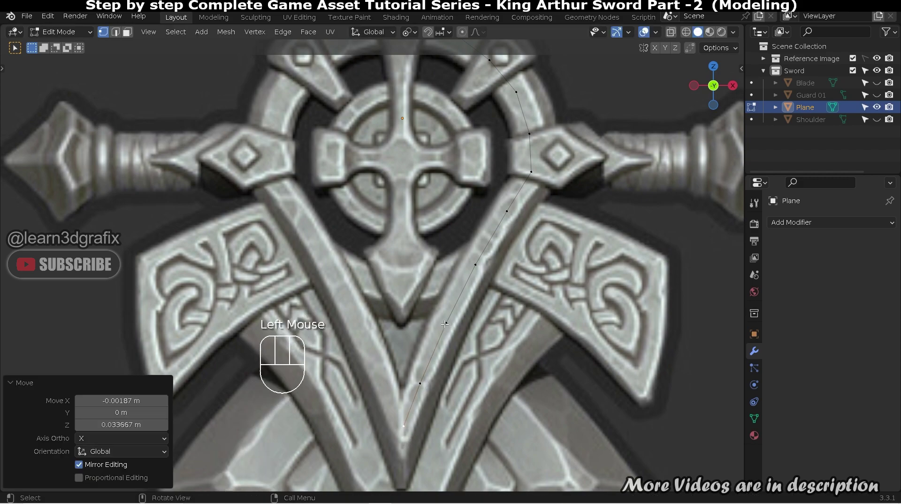
Step: Refine the vertices near the right guard and upper ring, then exit Edit Mode
{"action": "middle_click_drag", "start_coordinate": [500, 147], "coordinate": [542, 238], "text": "shift"}
{"action": "scroll", "coordinate": [549, 244], "scroll_direction": "up", "scroll_amount": 1}
{"action": "left_click", "coordinate": [575, 265]}
{"action": "key", "text": "g"}
{"action": "left_click", "coordinate": [576, 259]}
{"action": "left_click", "coordinate": [573, 220]}
{"action": "key", "text": "g"}
{"action": "left_click", "coordinate": [573, 216]}
{"action": "middle_click_drag", "start_coordinate": [488, 128], "coordinate": [521, 139], "text": "shift"}
{"action": "scroll", "coordinate": [521, 139], "scroll_direction": "down", "scroll_amount": 2}
{"action": "key", "text": "Tab"}
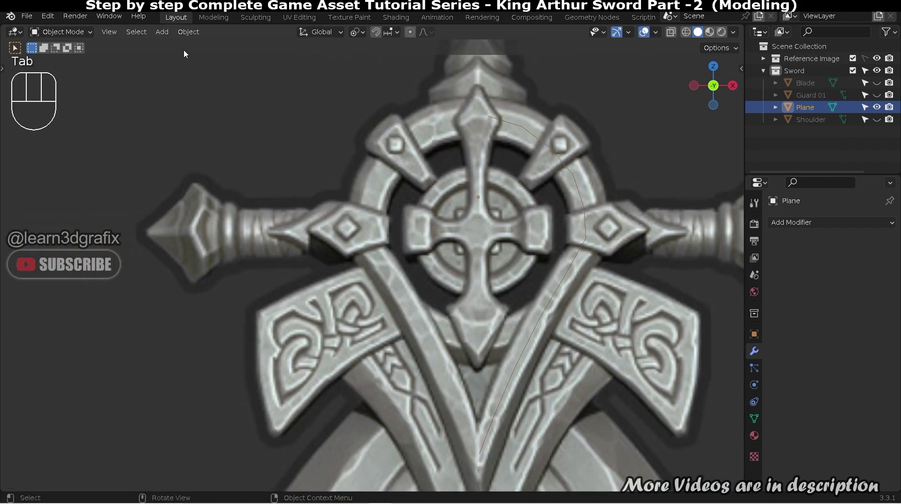
Step: Convert the traced vertex line into a curve object
{"action": "left_click", "coordinate": [187, 32]}
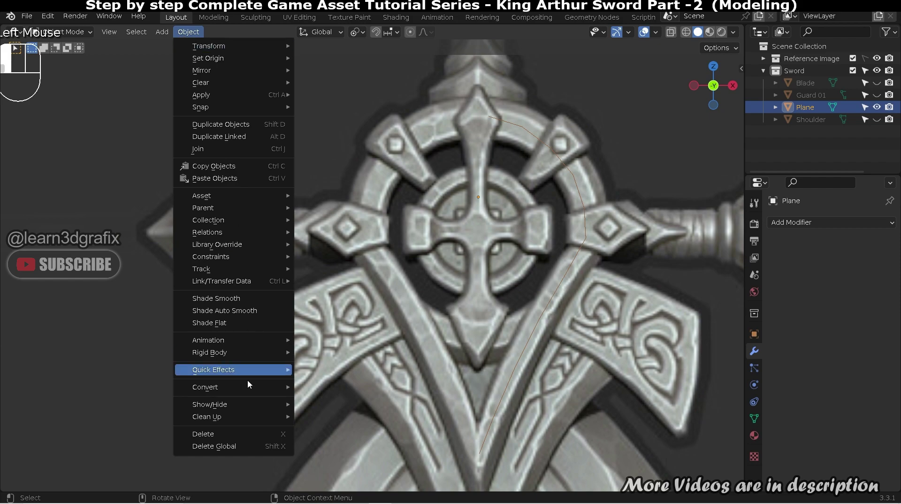
{"action": "mouse_move", "coordinate": [257, 388]}
{"action": "left_click", "coordinate": [344, 390]}
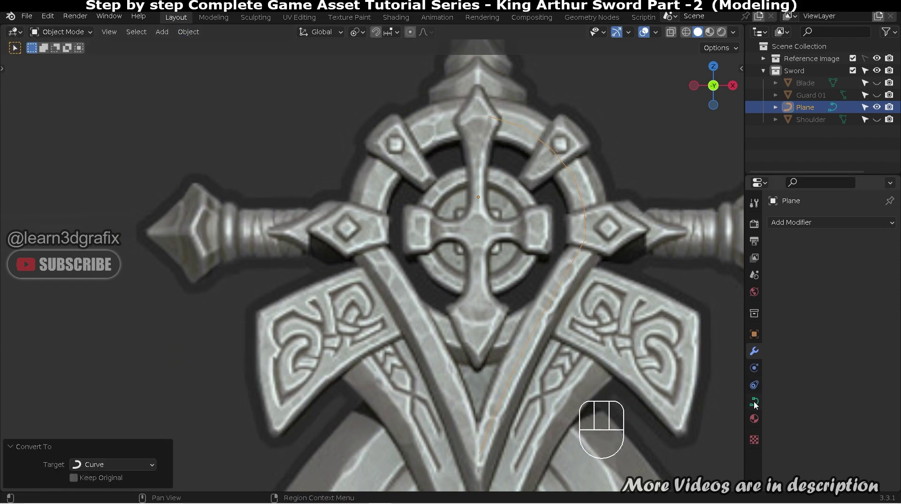
Step: Set the curve's Geometry Bevel Depth to 0.28 m to form a round tube
{"action": "left_click", "coordinate": [754, 402]}
{"action": "scroll", "coordinate": [859, 365], "scroll_direction": "down", "scroll_amount": 1}
{"action": "left_click", "coordinate": [774, 398]}
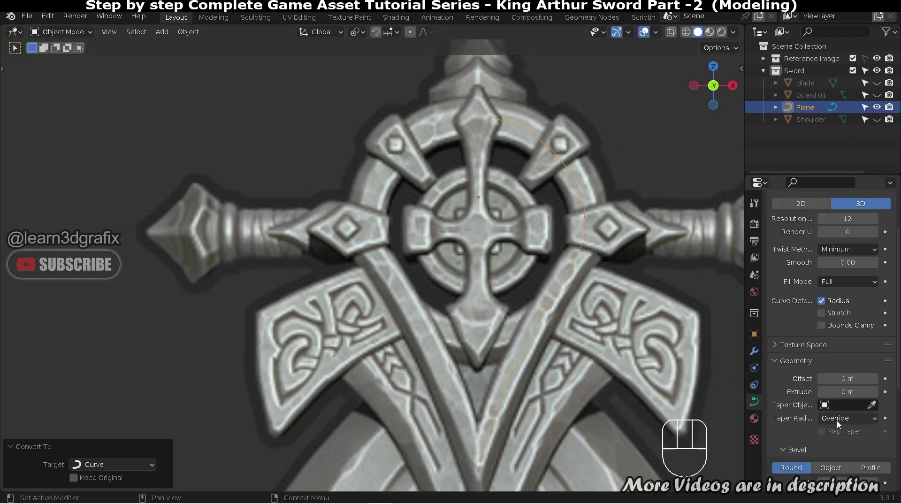
{"action": "scroll", "coordinate": [826, 399], "scroll_direction": "down", "scroll_amount": 2}
{"action": "mouse_move", "coordinate": [847, 445]}
{"action": "left_mouse_down"}
{"action": "mouse_move", "coordinate": [882, 445]}
{"action": "mouse_move", "coordinate": [826, 457]}
{"action": "mouse_move", "coordinate": [859, 445]}
{"action": "left_mouse_up"}
{"action": "scroll", "coordinate": [583, 193], "scroll_direction": "up", "scroll_amount": 1}
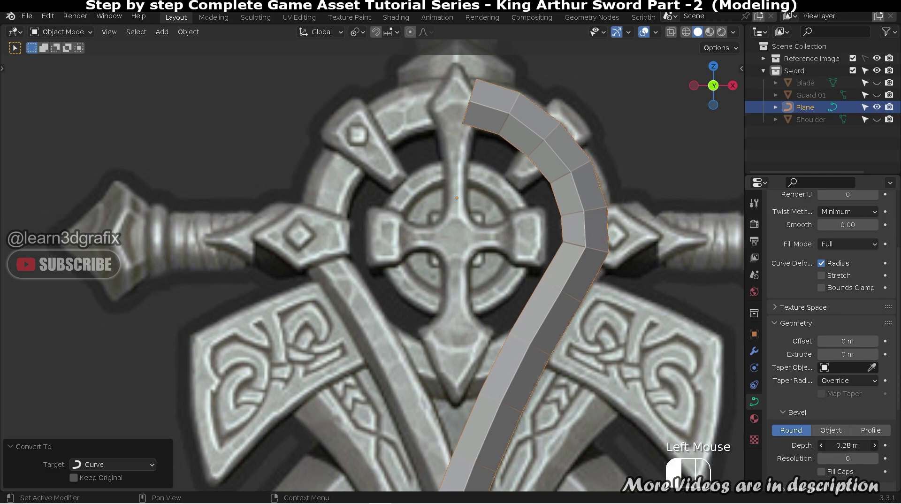
Step: Turn on X-ray, frame the ring band, and enter curve Edit Mode
{"action": "key", "text": "alt+z"}
{"action": "scroll", "coordinate": [568, 283], "scroll_direction": "up", "scroll_amount": 1}
{"action": "middle_click_drag", "start_coordinate": [568, 283], "coordinate": [585, 149], "text": "shift"}
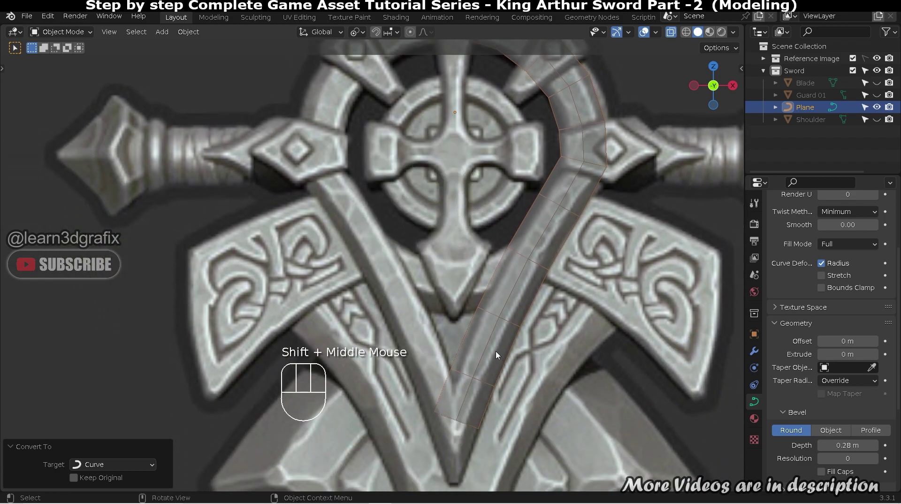
{"action": "scroll", "coordinate": [472, 410], "scroll_direction": "up", "scroll_amount": 3}
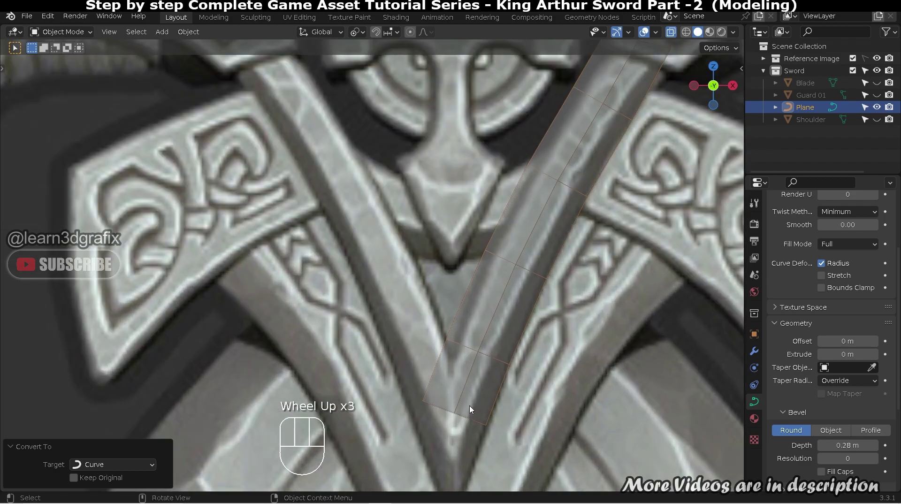
{"action": "middle_click_drag", "start_coordinate": [470, 410], "coordinate": [470, 348], "text": "shift"}
{"action": "scroll", "coordinate": [469, 345], "scroll_direction": "down", "scroll_amount": 3}
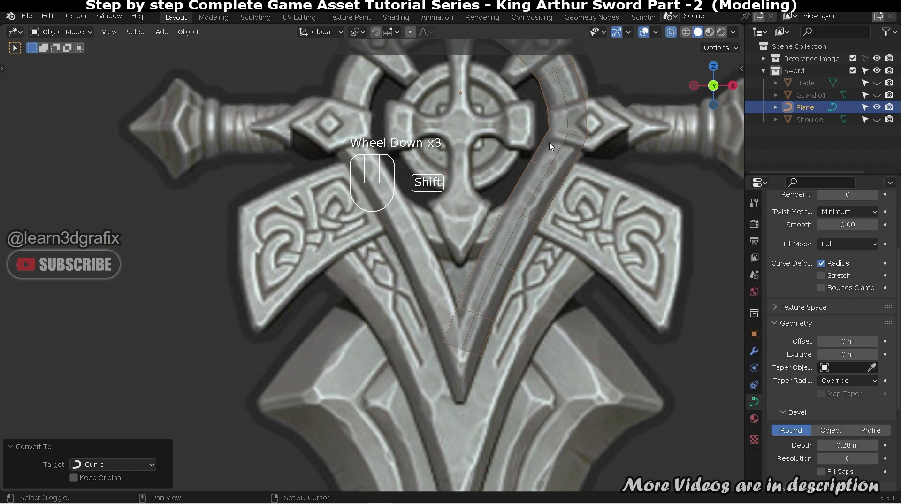
{"action": "middle_click_drag", "start_coordinate": [507, 94], "coordinate": [507, 120], "text": "shift"}
{"action": "scroll", "coordinate": [507, 121], "scroll_direction": "up", "scroll_amount": 2}
{"action": "key", "text": "Tab"}
Step: Move the first curve control points so they follow the reference ring
{"action": "left_click", "coordinate": [535, 167]}
{"action": "key", "text": "g"}
{"action": "left_click", "coordinate": [536, 162]}
{"action": "left_click", "coordinate": [444, 121]}
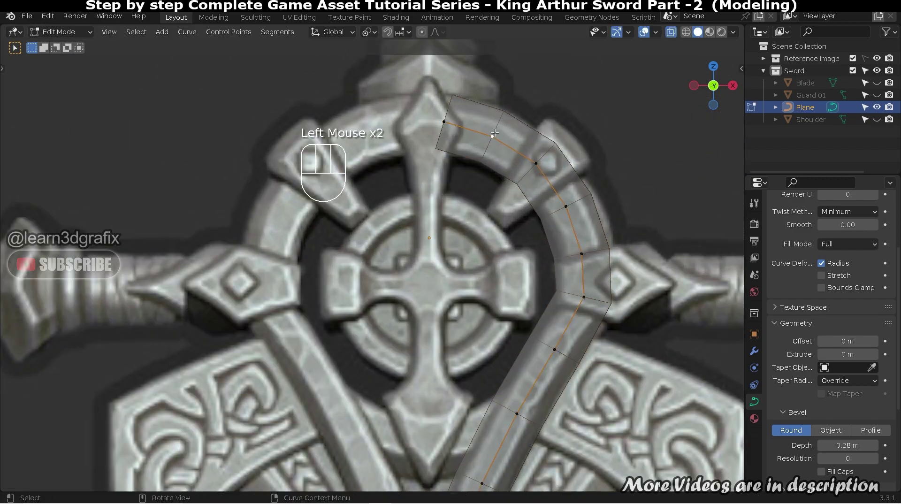
{"action": "key", "text": "g"}
{"action": "key", "text": "r"}
{"action": "right_click", "coordinate": [467, 132]}
{"action": "left_click", "coordinate": [567, 208]}
{"action": "key", "text": "g"}
{"action": "left_click", "coordinate": [570, 206]}
{"action": "left_click", "coordinate": [582, 251]}
{"action": "key", "text": "g"}
{"action": "left_click", "coordinate": [587, 249]}
{"action": "middle_click_drag", "start_coordinate": [587, 249], "coordinate": [573, 159], "text": "shift"}
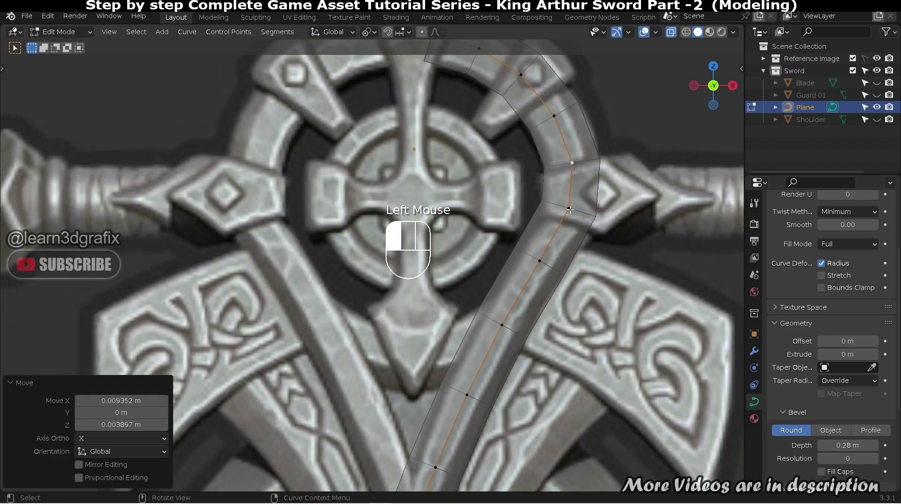
Step: Nudge the remaining control points along the band onto the ring and V arm
{"action": "left_click", "coordinate": [540, 261]}
{"action": "key", "text": "g"}
{"action": "left_click", "coordinate": [549, 245]}
{"action": "left_click", "coordinate": [500, 323]}
{"action": "key", "text": "g"}
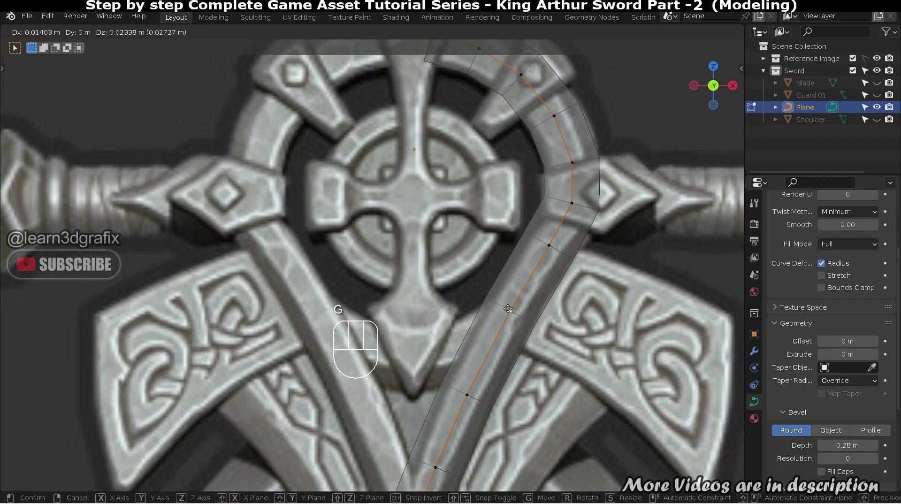
{"action": "left_click", "coordinate": [517, 300]}
{"action": "middle_click_drag", "start_coordinate": [462, 351], "coordinate": [490, 218], "text": "shift"}
{"action": "left_click", "coordinate": [497, 261]}
{"action": "key", "text": "g"}
{"action": "left_click", "coordinate": [498, 258]}
{"action": "left_click", "coordinate": [466, 332]}
Step: Increase the curve's Bevel Depth to 0.301 m and return to Object Mode
{"action": "scroll", "coordinate": [493, 282], "scroll_direction": "down", "scroll_amount": 2}
{"action": "scroll", "coordinate": [657, 258], "scroll_direction": "up", "scroll_amount": 2}
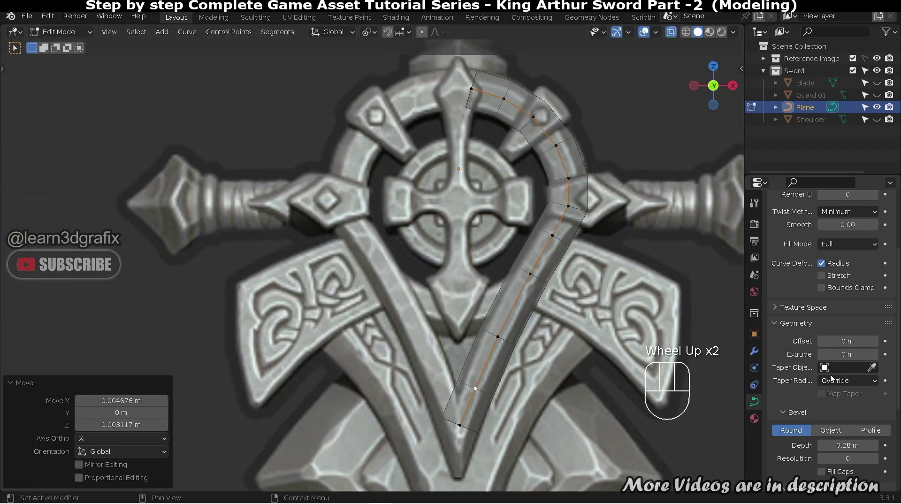
{"action": "left_click_drag", "start_coordinate": [845, 445], "coordinate": [849, 445], "text": "shift"}
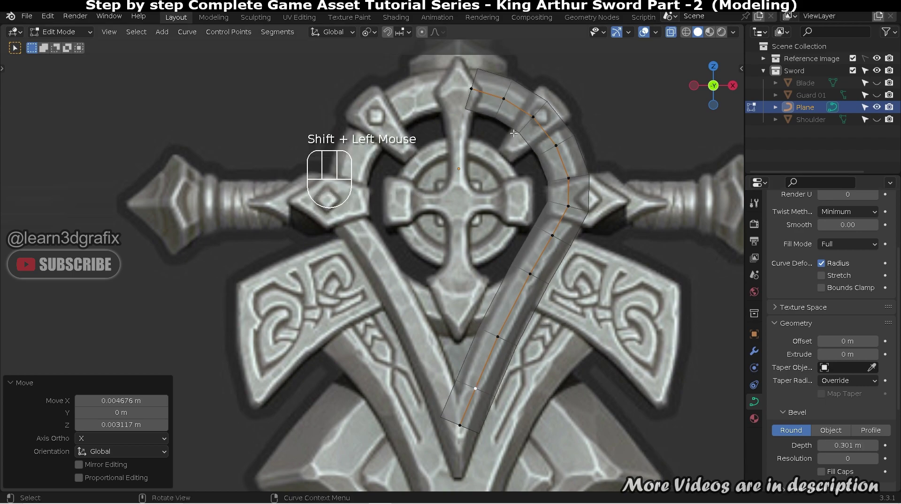
{"action": "scroll", "coordinate": [516, 143], "scroll_direction": "up", "scroll_amount": 1}
{"action": "key", "text": "Tab"}
{"action": "left_click", "coordinate": [188, 32]}
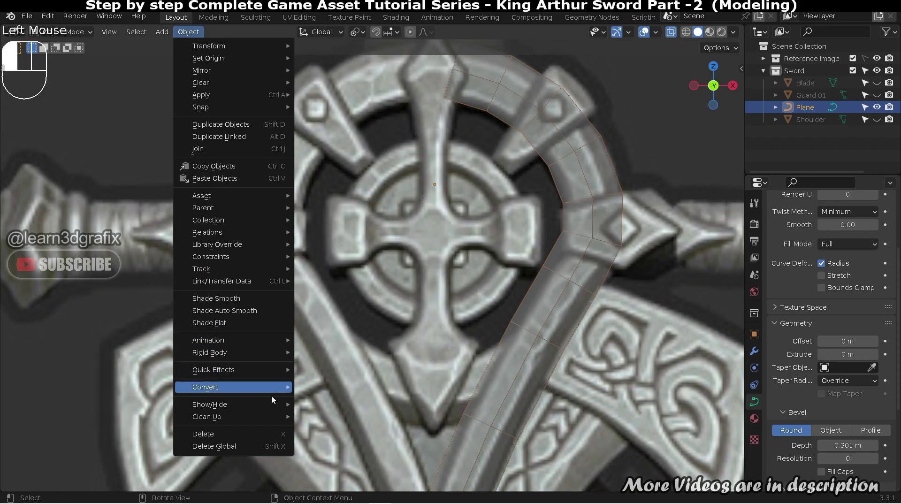
Step: Convert the band curve into a mesh and enter Edit Mode
{"action": "mouse_move", "coordinate": [281, 390]}
{"action": "left_click", "coordinate": [349, 399]}
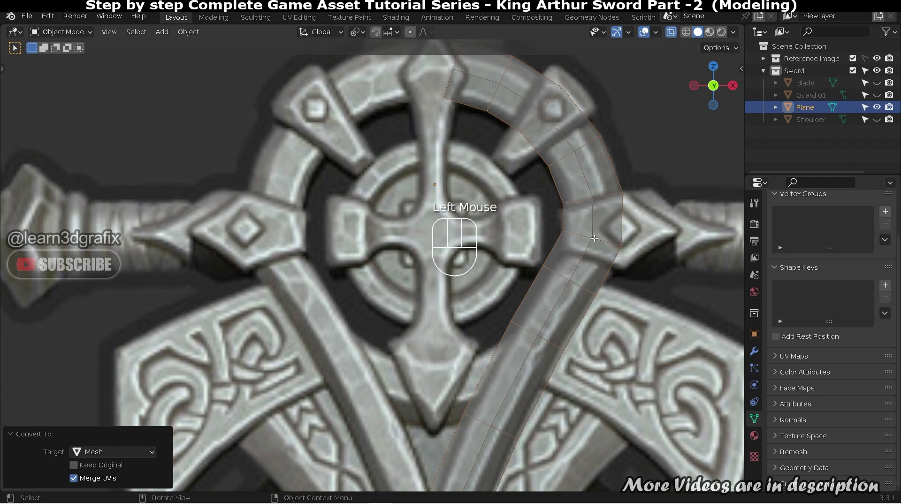
{"action": "key", "text": "Tab"}
{"action": "scroll", "coordinate": [560, 142], "scroll_direction": "down", "scroll_amount": 1}
Step: Bevel the band's middle edge loop with Ctrl+B into two parallel loops
{"action": "left_click", "coordinate": [549, 130], "text": "alt"}
{"action": "key", "text": "ctrl+b"}
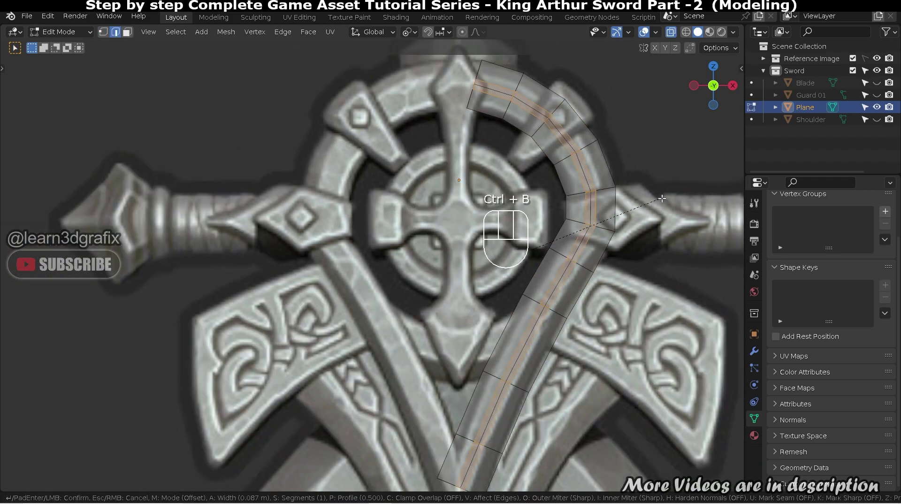
{"action": "scroll", "coordinate": [670, 197], "scroll_direction": "down", "scroll_amount": 1}
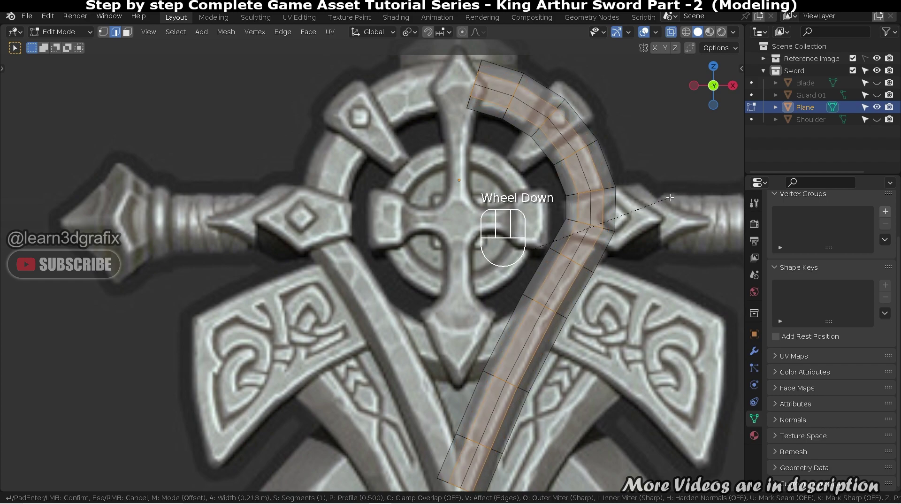
{"action": "left_click", "coordinate": [670, 197]}
{"action": "left_click", "coordinate": [603, 101]}
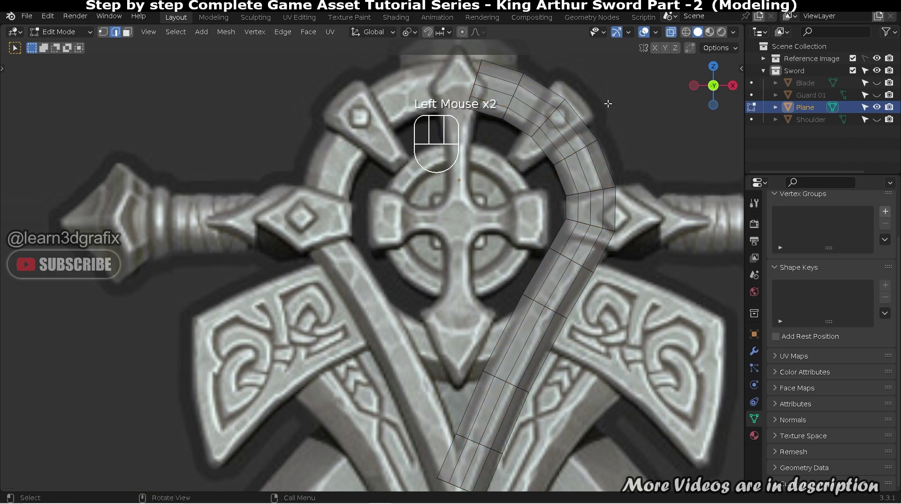
{"action": "scroll", "coordinate": [558, 172], "scroll_direction": "down", "scroll_amount": 2}
{"action": "middle_click_drag", "start_coordinate": [558, 171], "coordinate": [615, 121]}
{"action": "scroll", "coordinate": [549, 159], "scroll_direction": "down", "scroll_amount": 3}
{"action": "scroll", "coordinate": [549, 160], "scroll_direction": "up", "scroll_amount": 2}
{"action": "scroll", "coordinate": [632, 158], "scroll_direction": "up", "scroll_amount": 2}
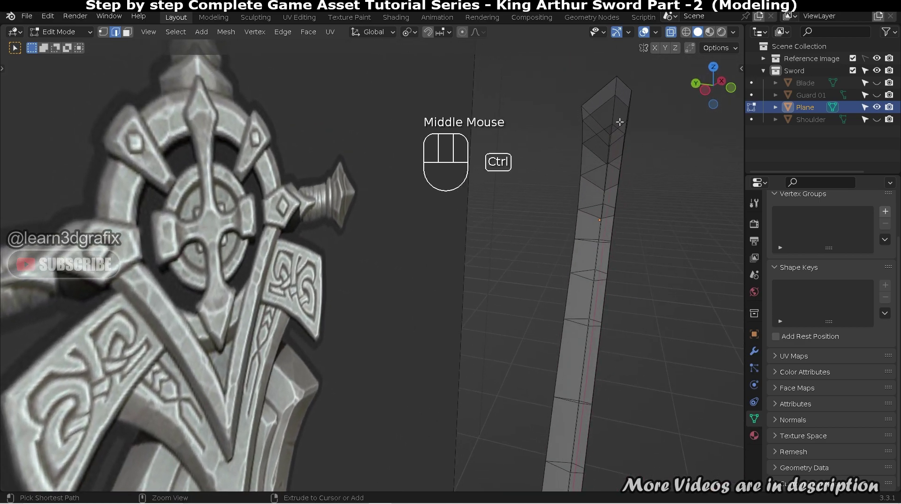
Step: In right side view, box-select one half of the band's thickness and delete those vertices
{"action": "key", "text": "ctrl+KP_3"}
{"action": "scroll", "coordinate": [586, 142], "scroll_direction": "down", "scroll_amount": 2}
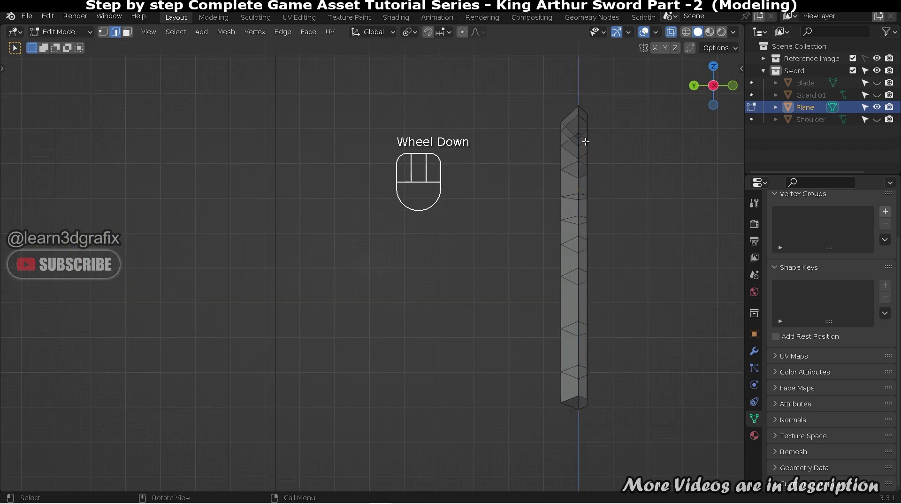
{"action": "key", "text": "Tab"}
{"action": "key", "text": "Tab"}
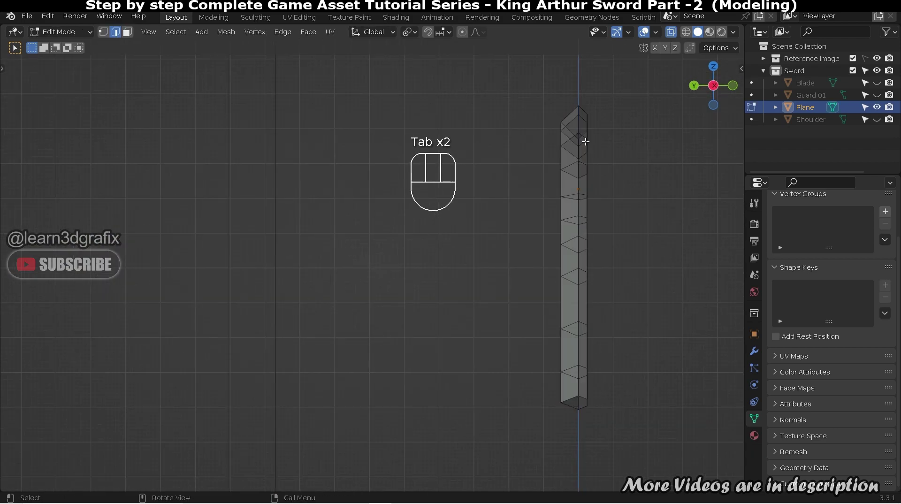
{"action": "left_click_drag", "start_coordinate": [517, 103], "coordinate": [569, 449]}
{"action": "key", "text": "x"}
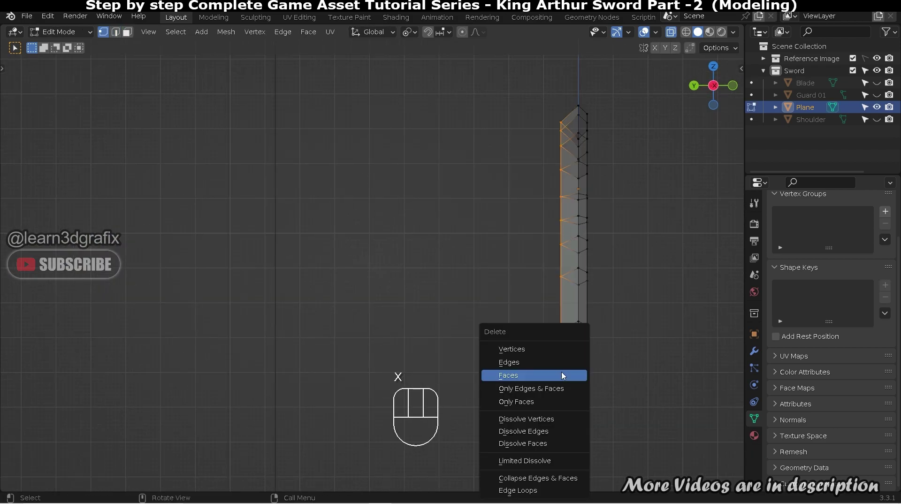
{"action": "left_click", "coordinate": [536, 347]}
Step: Return to the front view and zoom in on the reference sword
{"action": "middle_click_drag", "start_coordinate": [681, 210], "coordinate": [607, 210]}
{"action": "middle_click_drag", "start_coordinate": [650, 180], "coordinate": [591, 171]}
{"action": "key", "text": "KP_1"}
{"action": "scroll", "coordinate": [570, 123], "scroll_direction": "up", "scroll_amount": 4}
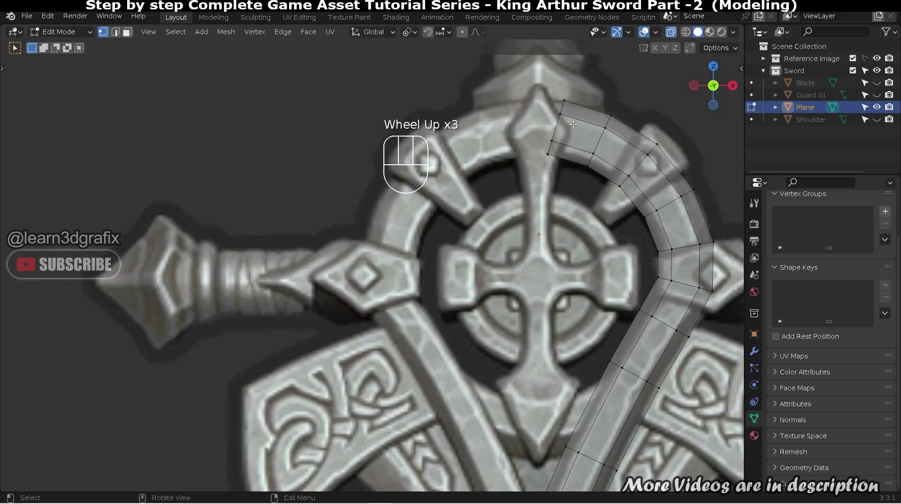
Step: Extrude the band's top end loop, flatten it to X scale 0, and set its X position to the centre line
{"action": "left_click", "coordinate": [556, 122], "text": "alt"}
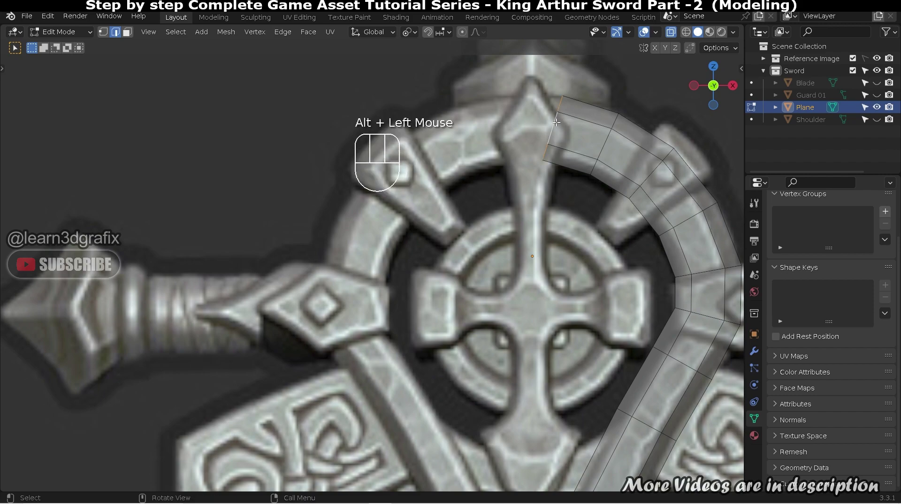
{"action": "key", "text": "e"}
{"action": "left_click", "coordinate": [533, 121]}
{"action": "key", "text": "s"}
{"action": "key", "text": "x"}
{"action": "key", "text": "0"}
{"action": "left_click", "coordinate": [535, 123]}
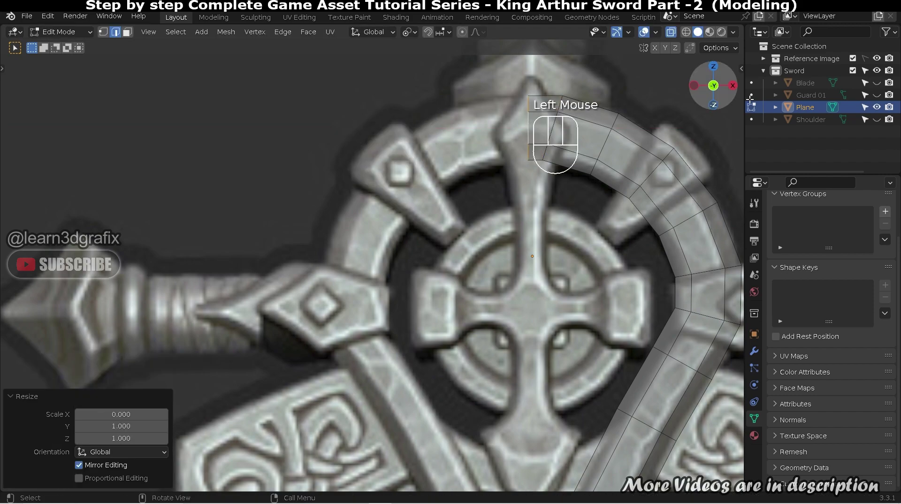
{"action": "key", "text": "n"}
{"action": "left_click", "coordinate": [690, 94]}
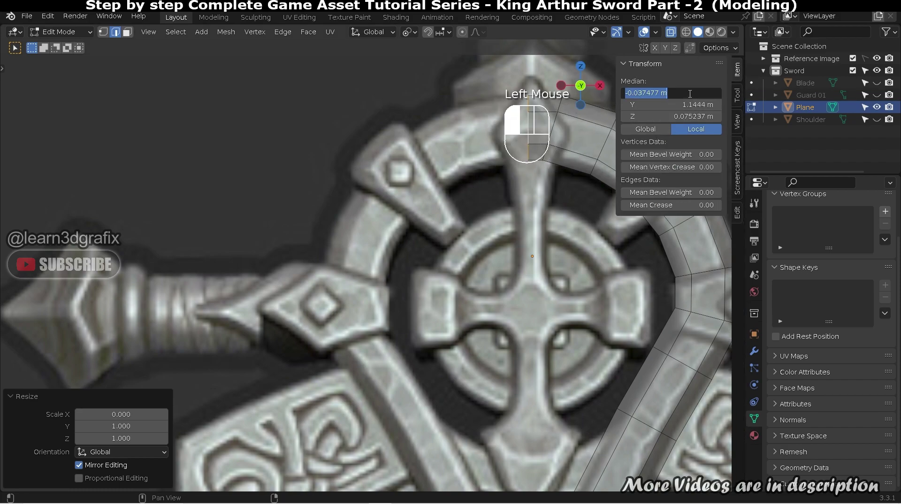
Step: Rotate and reposition an edge loop near the band's top end
{"action": "double_click", "coordinate": [583, 185]}
{"action": "left_click", "coordinate": [553, 126], "text": "alt"}
{"action": "middle_click_drag", "start_coordinate": [553, 125], "coordinate": [445, 158], "text": "shift"}
{"action": "key", "text": "r"}
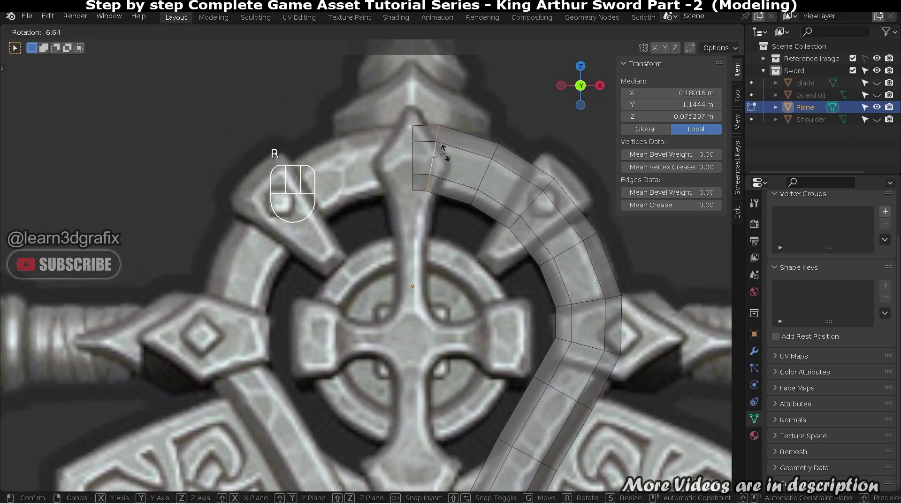
{"action": "left_click", "coordinate": [448, 157]}
{"action": "key", "text": "g"}
{"action": "key", "text": "g"}
{"action": "left_click", "coordinate": [457, 157]}
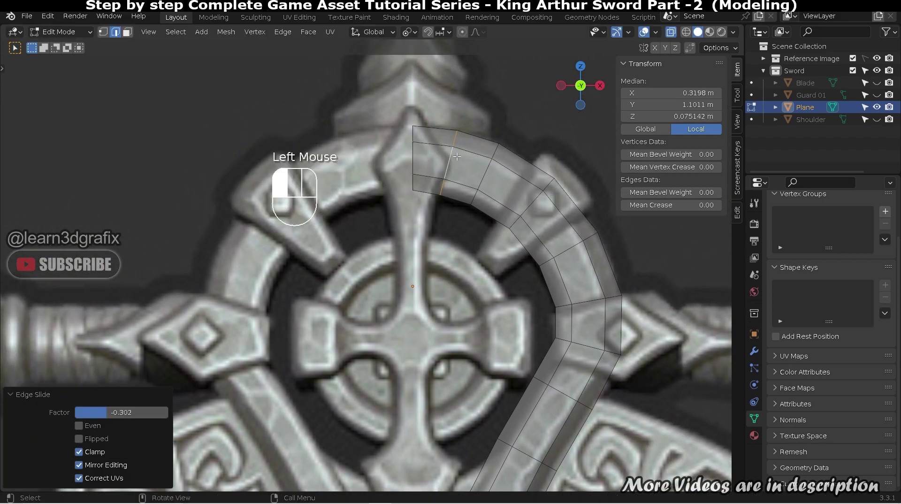
Step: Flatten the bottom end loop to X scale 0 and scale it 2.497 into a point at the V
{"action": "middle_click_drag", "start_coordinate": [488, 166], "coordinate": [483, 237], "text": "shift"}
{"action": "scroll", "coordinate": [492, 287], "scroll_direction": "up", "scroll_amount": 2}
{"action": "scroll", "coordinate": [440, 355], "scroll_direction": "up", "scroll_amount": 2}
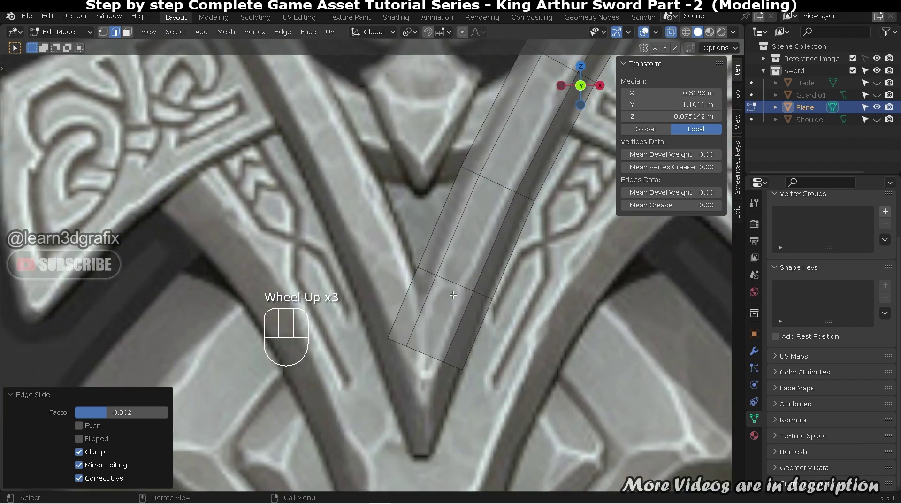
{"action": "left_click", "coordinate": [423, 352], "text": "alt"}
{"action": "key", "text": "s"}
{"action": "key", "text": "x"}
{"action": "key", "text": "0"}
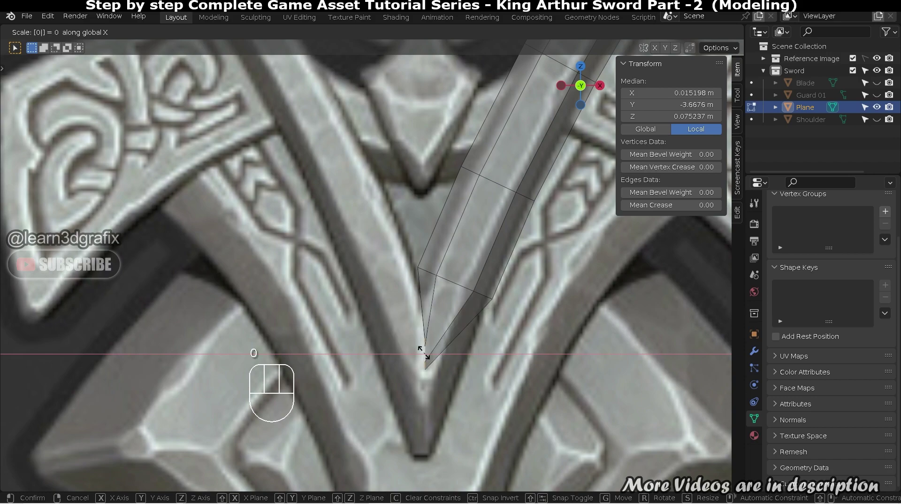
{"action": "left_click", "coordinate": [422, 353]}
{"action": "key", "text": "s"}
{"action": "key", "text": "shift"}
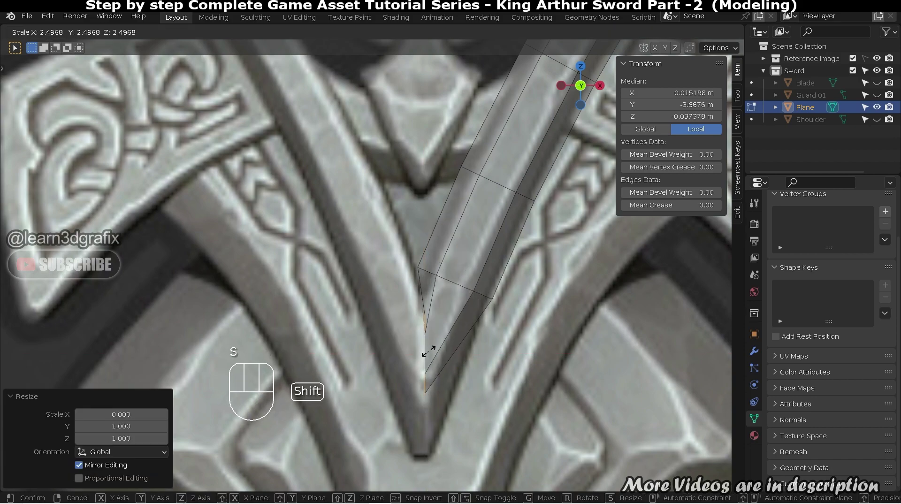
{"action": "left_click", "coordinate": [427, 351], "text": "shift"}
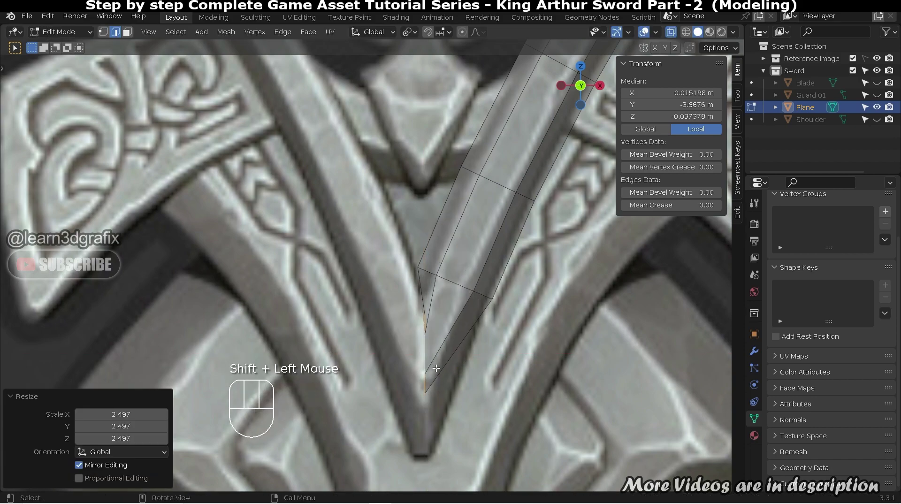
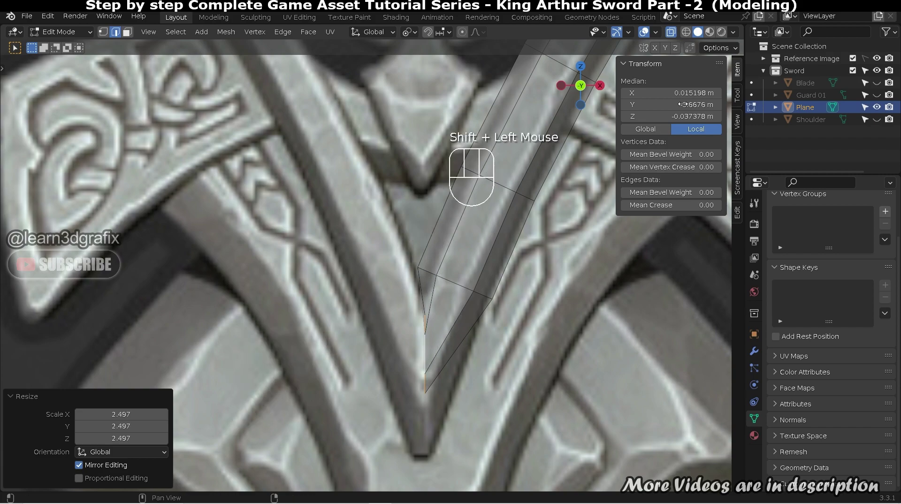
Step: Centre the selected tip vertices at X 0 and scale them down
{"action": "left_click", "coordinate": [698, 93]}
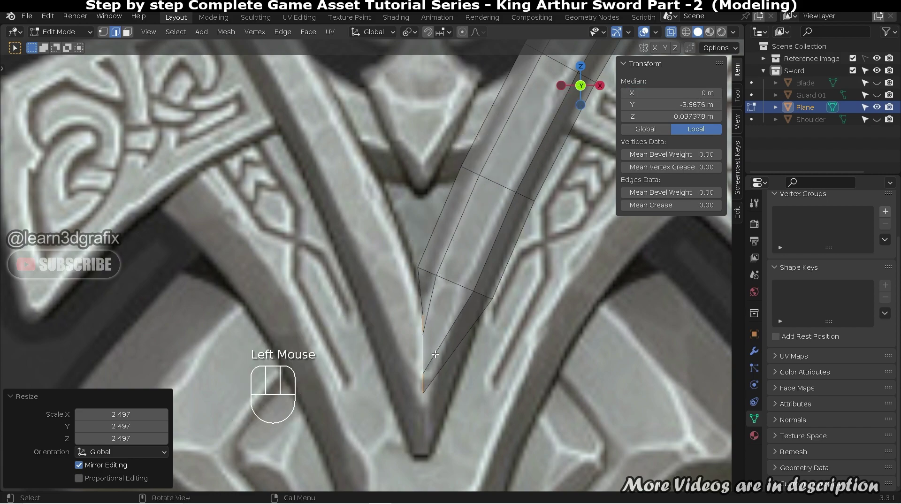
{"action": "key", "text": "s"}
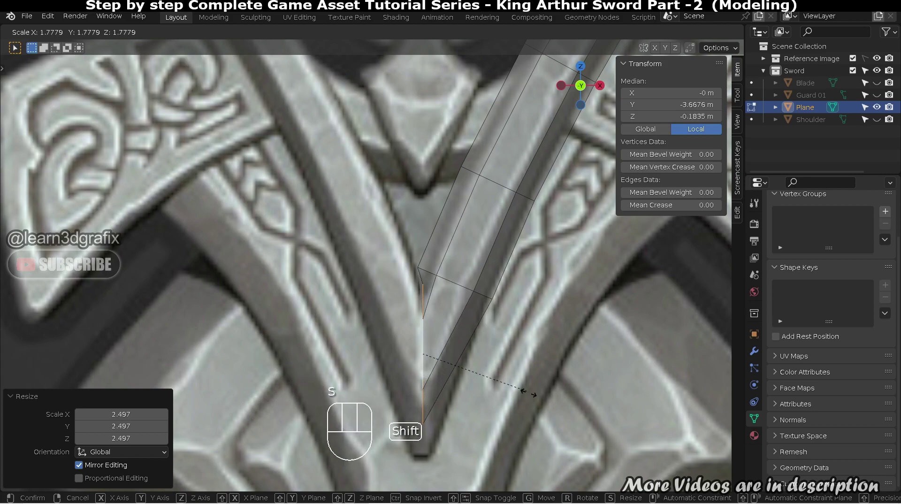
{"action": "left_click", "coordinate": [606, 437], "text": "shift"}
Step: Lower the tip's centre vertex and move the left-edge vertices into place along Z
{"action": "key", "text": "1"}
{"action": "scroll", "coordinate": [433, 430], "scroll_direction": "up", "scroll_amount": 1}
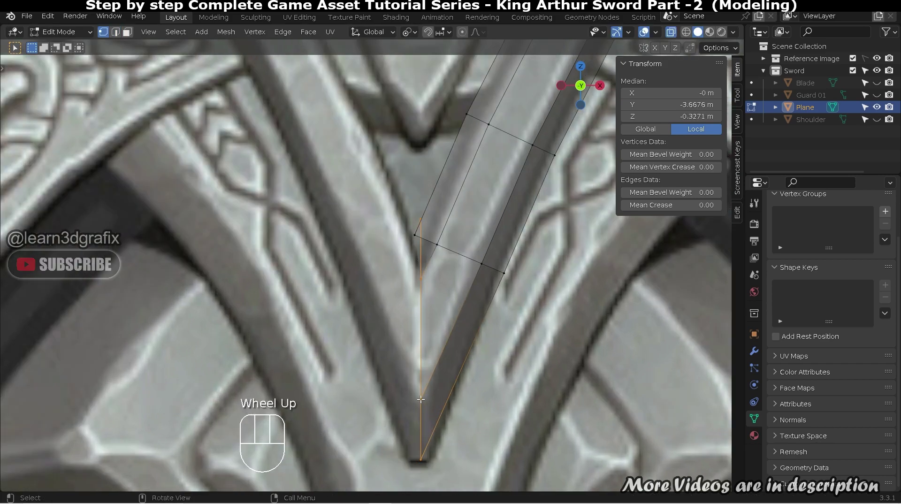
{"action": "left_click", "coordinate": [422, 404]}
{"action": "key", "text": "g"}
{"action": "key", "text": "z"}
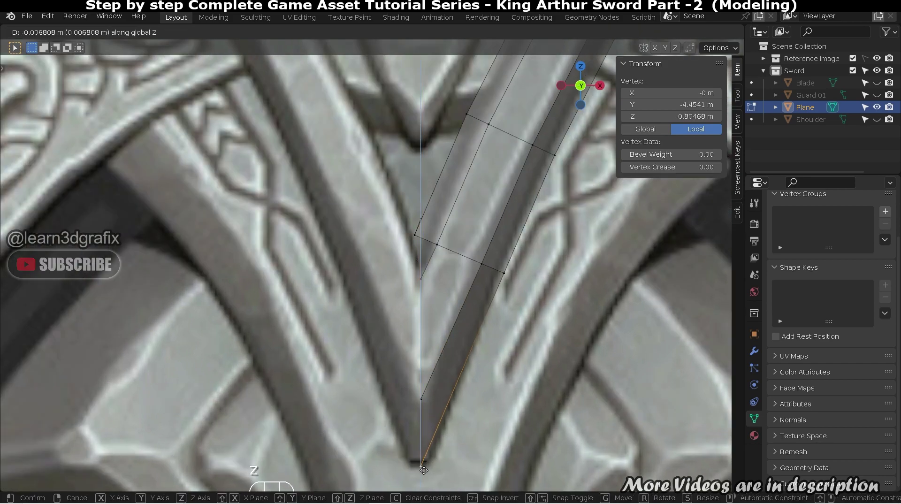
{"action": "left_click", "coordinate": [425, 482]}
{"action": "left_click", "coordinate": [415, 235]}
{"action": "left_click", "coordinate": [415, 235]}
{"action": "key", "text": "g"}
{"action": "left_click", "coordinate": [433, 211]}
{"action": "left_click", "coordinate": [420, 218]}
{"action": "key", "text": "g"}
{"action": "key", "text": "z"}
{"action": "left_click", "coordinate": [417, 258]}
{"action": "left_click", "coordinate": [417, 258]}
{"action": "key", "text": "g"}
{"action": "key", "text": "z"}
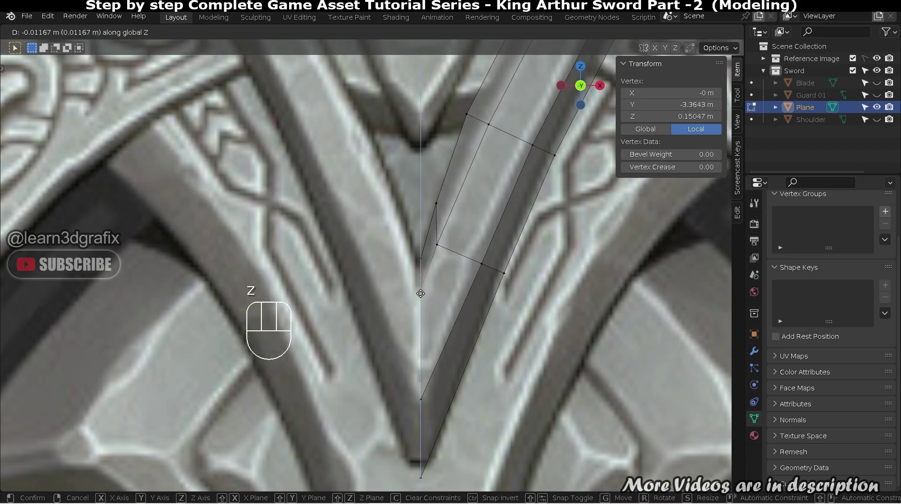
{"action": "left_click", "coordinate": [419, 292]}
Step: Reposition the remaining left-edge and ridge vertices to follow the reference V outline
{"action": "left_click", "coordinate": [440, 243]}
{"action": "key", "text": "g"}
{"action": "left_click", "coordinate": [465, 240]}
{"action": "left_click", "coordinate": [483, 267]}
{"action": "key", "text": "g"}
{"action": "left_click", "coordinate": [487, 251]}
{"action": "middle_click_drag", "start_coordinate": [451, 138], "coordinate": [442, 224], "text": "shift"}
{"action": "left_click", "coordinate": [461, 203]}
{"action": "key", "text": "g"}
{"action": "left_click", "coordinate": [468, 206]}
{"action": "left_click", "coordinate": [411, 344]}
{"action": "key", "text": "g"}
{"action": "key", "text": "z"}
{"action": "left_click", "coordinate": [413, 326]}
{"action": "left_click", "coordinate": [429, 287]}
{"action": "key", "text": "g"}
{"action": "left_click", "coordinate": [437, 281]}
{"action": "left_click", "coordinate": [443, 306]}
{"action": "key", "text": "g"}
{"action": "left_click", "coordinate": [450, 297]}
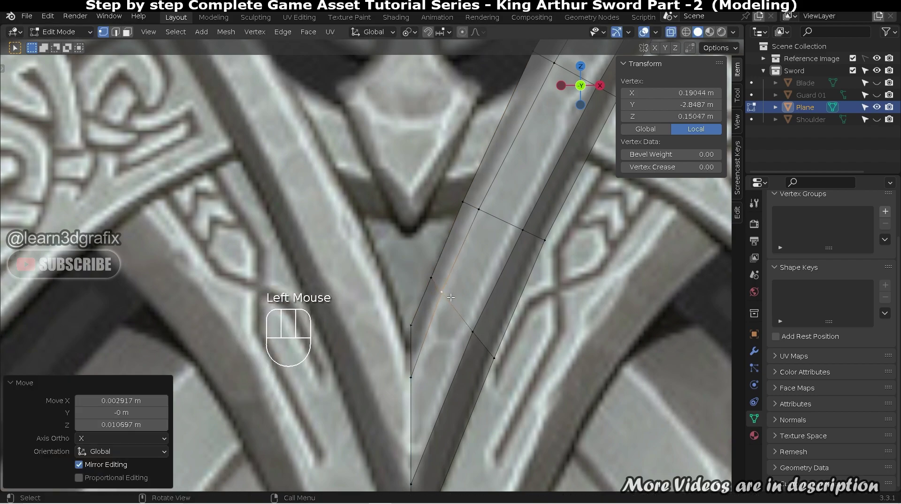
{"action": "scroll", "coordinate": [448, 302], "scroll_direction": "down", "scroll_amount": 2}
{"action": "middle_click_drag", "start_coordinate": [407, 419], "coordinate": [411, 338], "text": "shift"}
Step: Add a loop cut across the tip and pull its bottom vertices down into the point
{"action": "key", "text": "ctrl+r"}
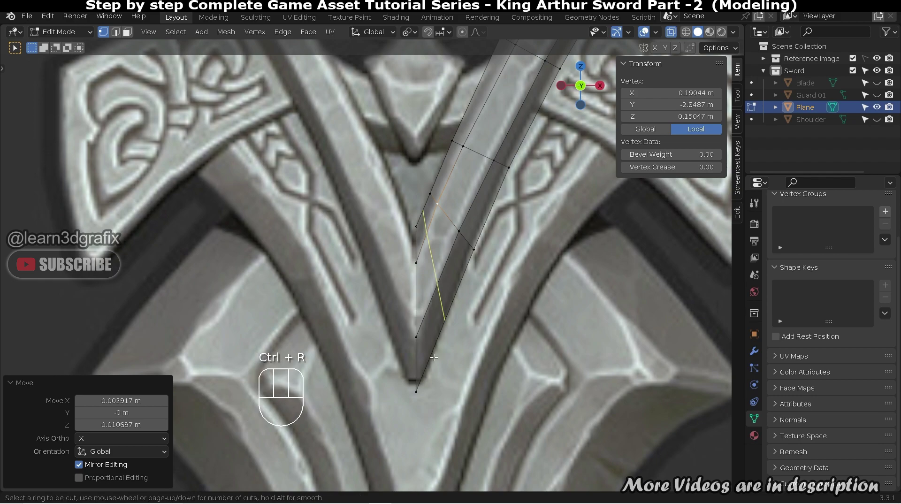
{"action": "left_click", "coordinate": [434, 357]}
{"action": "left_click", "coordinate": [412, 396]}
{"action": "scroll", "coordinate": [410, 384], "scroll_direction": "up", "scroll_amount": 3}
{"action": "left_click", "coordinate": [409, 380]}
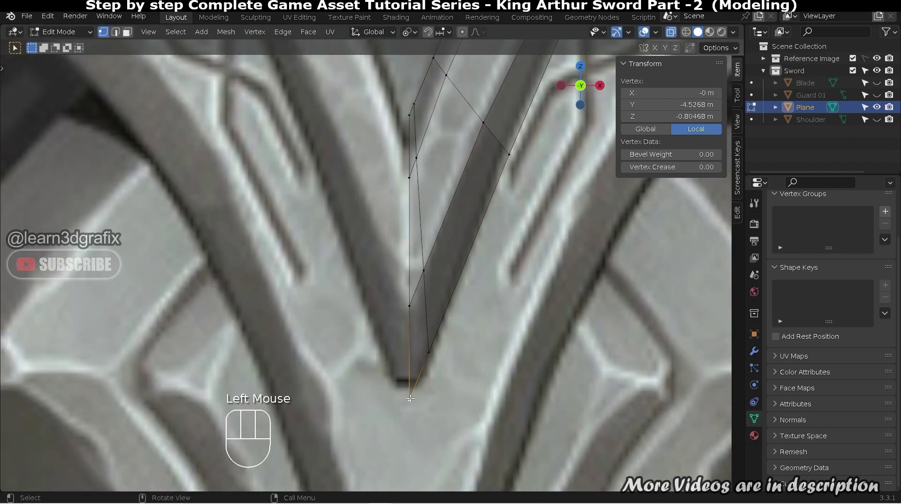
{"action": "key", "text": "g"}
{"action": "key", "text": "z"}
{"action": "left_click", "coordinate": [409, 379]}
{"action": "left_click", "coordinate": [429, 353]}
{"action": "key", "text": "g"}
{"action": "left_click", "coordinate": [416, 378]}
Step: Flatten the tip's bottom edge to Z scale 0
{"action": "scroll", "coordinate": [415, 378], "scroll_direction": "up", "scroll_amount": 1}
{"action": "key", "text": "2"}
{"action": "left_click", "coordinate": [415, 379]}
{"action": "key", "text": "s"}
{"action": "key", "text": "z"}
{"action": "key", "text": "0"}
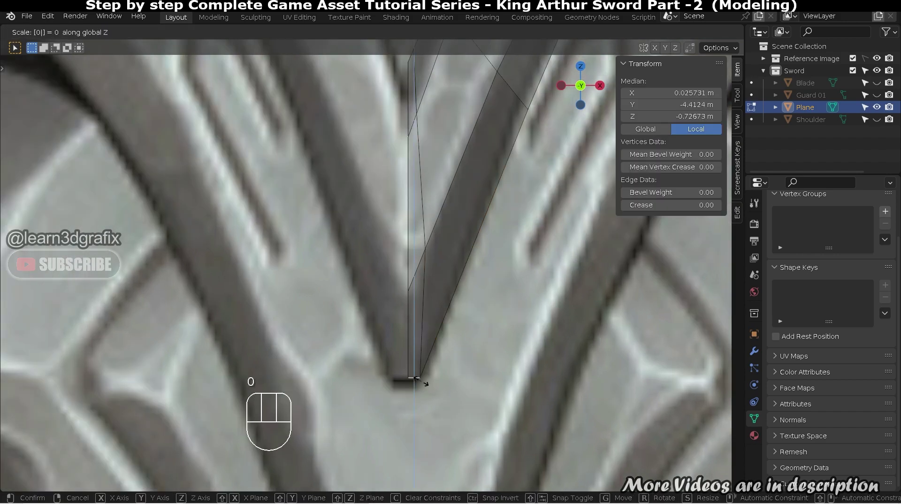
{"action": "left_click", "coordinate": [426, 381]}
Step: Vertex-slide the upper tip vertices along their edges to match the reference
{"action": "scroll", "coordinate": [434, 282], "scroll_direction": "down", "scroll_amount": 1}
{"action": "middle_click_drag", "start_coordinate": [418, 114], "coordinate": [417, 197], "text": "shift"}
{"action": "key", "text": "1"}
{"action": "left_click", "coordinate": [416, 176]}
{"action": "key", "text": "g"}
{"action": "key", "text": "g"}
{"action": "left_click", "coordinate": [426, 152]}
{"action": "left_click", "coordinate": [419, 227]}
{"action": "key", "text": "g"}
{"action": "key", "text": "g"}
{"action": "left_click", "coordinate": [435, 213]}
{"action": "key", "text": "g"}
{"action": "key", "text": "g"}
{"action": "left_click", "coordinate": [424, 201]}
{"action": "key", "text": "g"}
{"action": "left_click", "coordinate": [433, 217]}
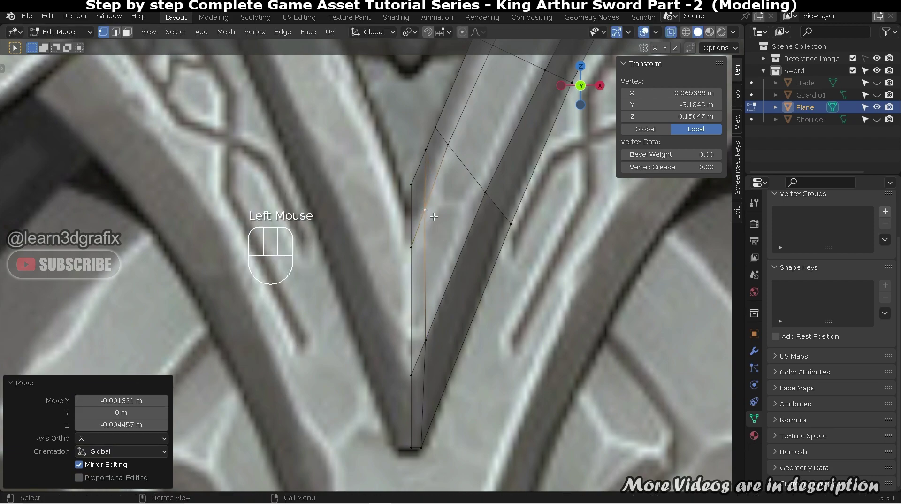
{"action": "middle_click_drag", "start_coordinate": [434, 216], "coordinate": [429, 207], "text": "shift"}
{"action": "key", "text": "g"}
{"action": "key", "text": "g"}
{"action": "left_click", "coordinate": [455, 256]}
Step: Vertex-slide the inner tip vertices into place, ending at slide factor 0.551
{"action": "left_click", "coordinate": [411, 226]}
{"action": "key", "text": "g"}
{"action": "key", "text": "g"}
{"action": "left_click", "coordinate": [425, 217]}
{"action": "left_click", "coordinate": [409, 267]}
{"action": "key", "text": "g"}
{"action": "key", "text": "g"}
{"action": "left_click", "coordinate": [423, 247]}
{"action": "left_click", "coordinate": [423, 346]}
{"action": "key", "text": "g"}
{"action": "key", "text": "g"}
{"action": "left_click", "coordinate": [447, 301]}
{"action": "key", "text": "g"}
{"action": "key", "text": "g"}
{"action": "left_click", "coordinate": [429, 352]}
{"action": "scroll", "coordinate": [452, 251], "scroll_direction": "down", "scroll_amount": 1}
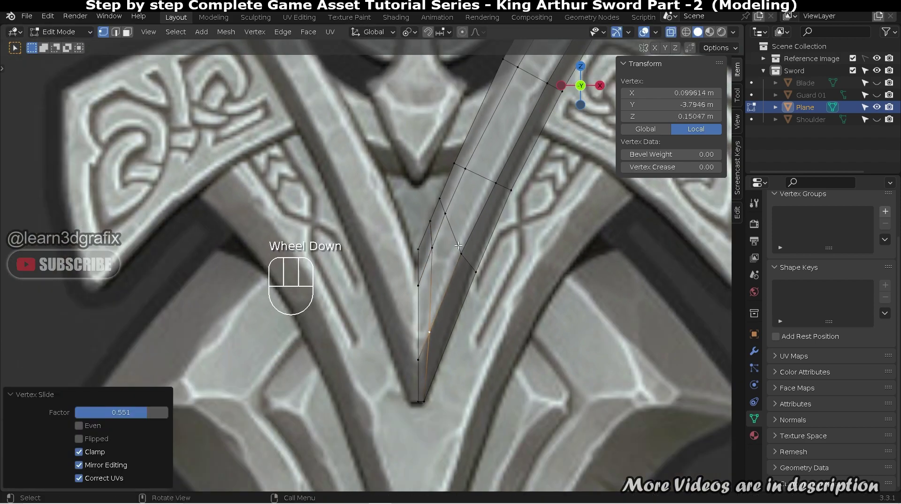
{"action": "scroll", "coordinate": [458, 246], "scroll_direction": "down", "scroll_amount": 4}
{"action": "scroll", "coordinate": [493, 145], "scroll_direction": "up", "scroll_amount": 3}
{"action": "middle_click_drag", "start_coordinate": [491, 144], "coordinate": [448, 310], "text": "shift"}
{"action": "scroll", "coordinate": [486, 168], "scroll_direction": "up", "scroll_amount": 1}
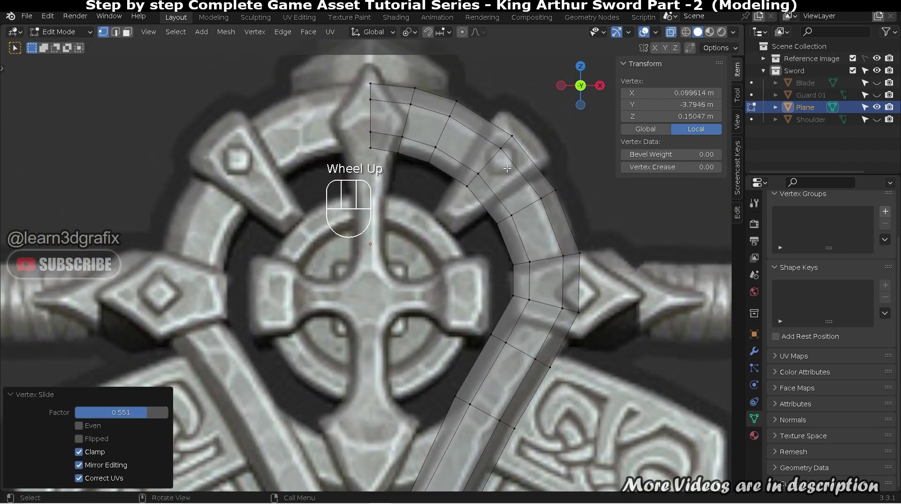
Step: Bevel one arc edge loop into two loops with a 0.175 m single-segment bevel
{"action": "middle_click_drag", "start_coordinate": [486, 168], "coordinate": [478, 199], "text": "shift"}
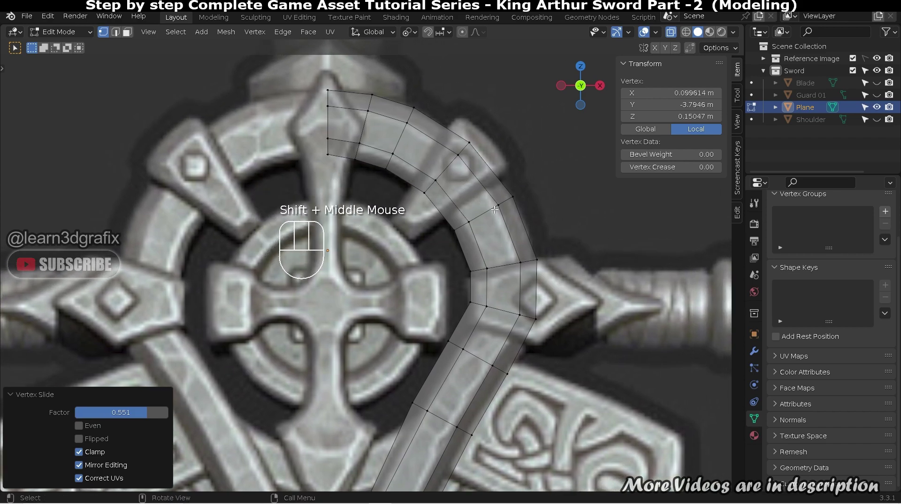
{"action": "key", "text": "3"}
{"action": "key", "text": "Tab"}
{"action": "key", "text": "Tab"}
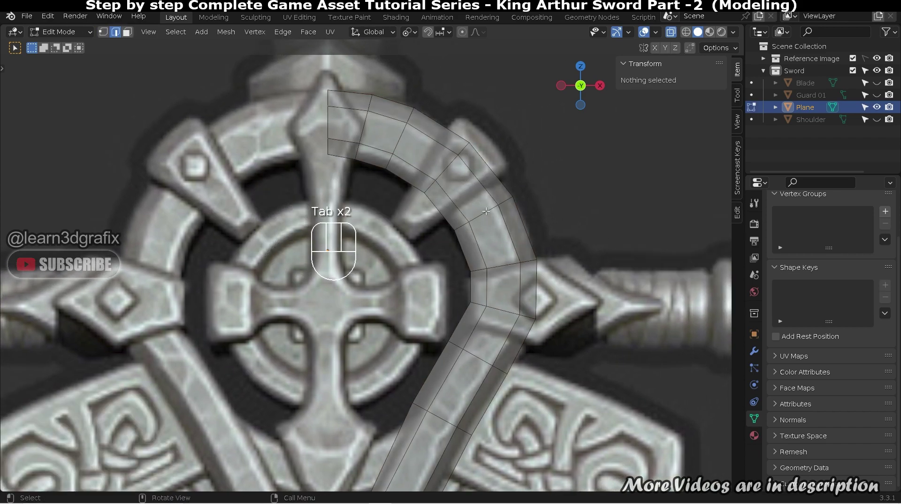
{"action": "left_click", "coordinate": [486, 211]}
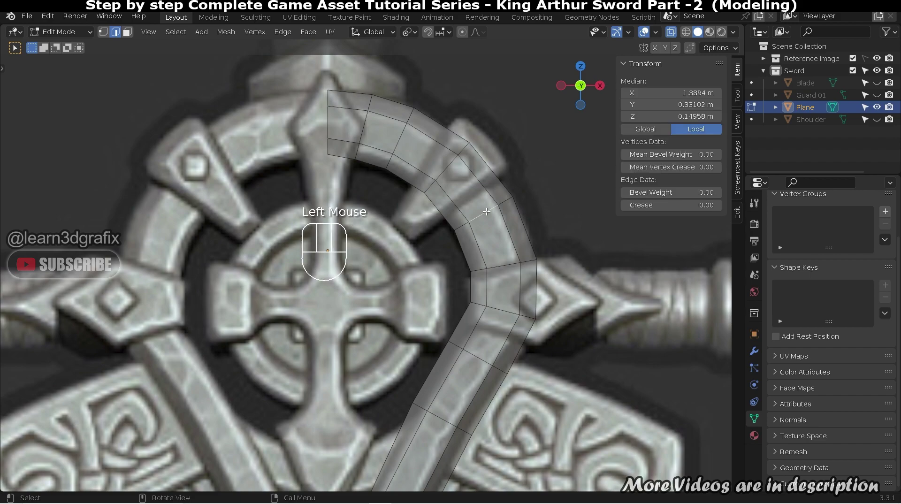
{"action": "key", "text": "ctrl+b"}
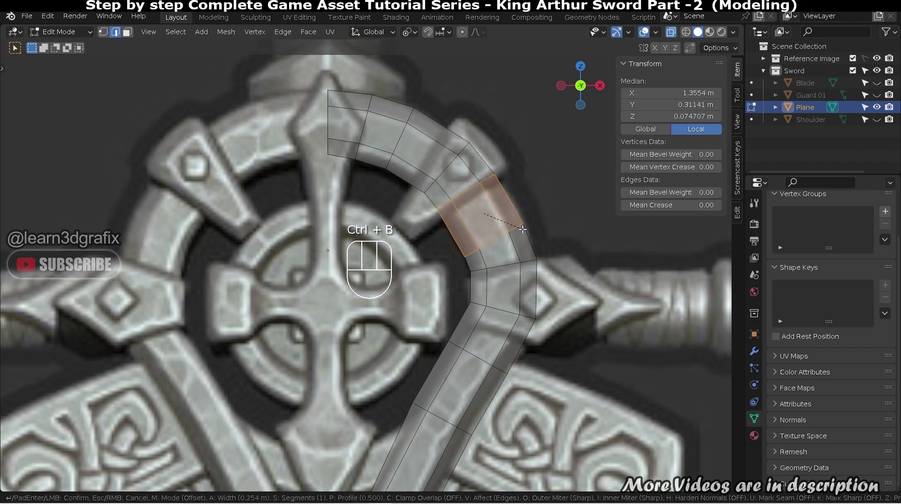
{"action": "left_click", "coordinate": [515, 224]}
{"action": "scroll", "coordinate": [517, 252], "scroll_direction": "up", "scroll_amount": 1}
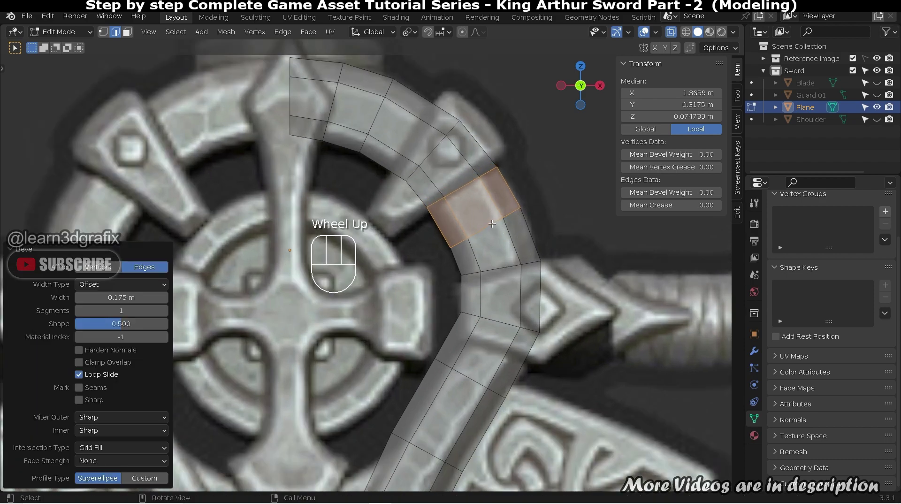
Step: Dissolve another edge loop on the ring's upper arc
{"action": "left_click", "coordinate": [527, 213]}
{"action": "left_click", "coordinate": [497, 225], "text": "alt"}
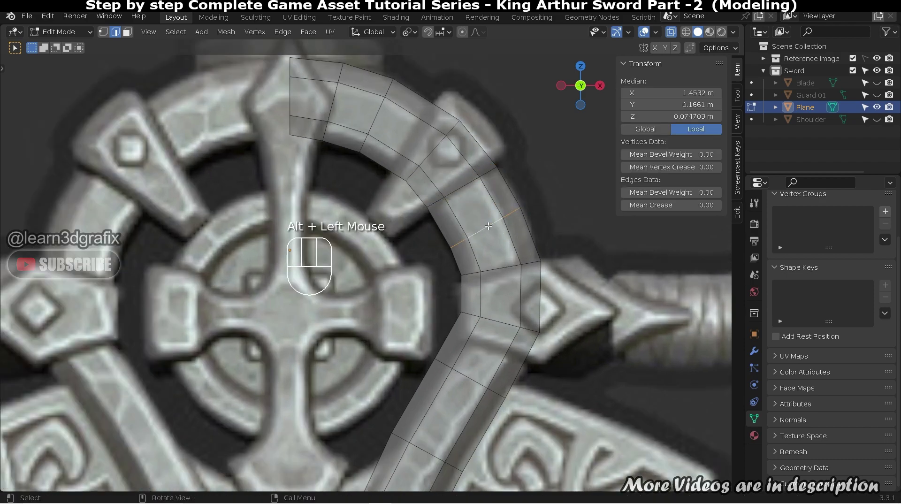
{"action": "key", "text": "ctrl+x"}
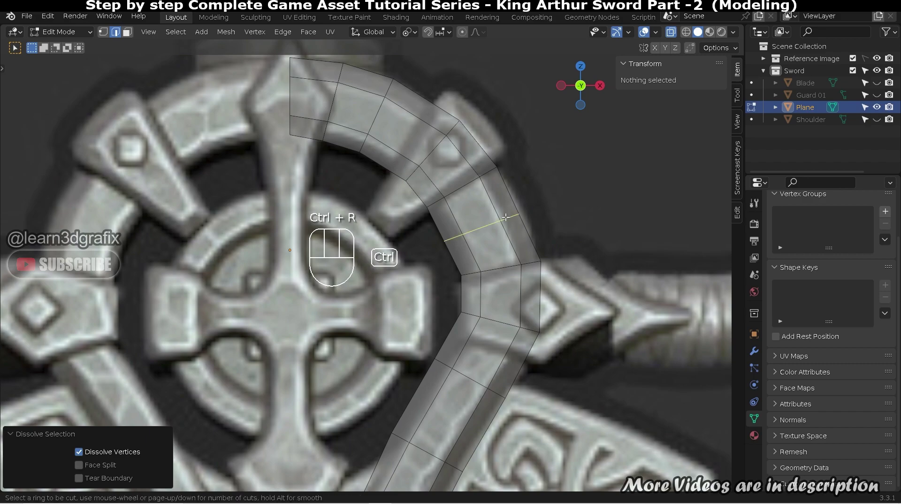
Step: Add a new edge loop across the ring's arc and move it into place
{"action": "left_click", "coordinate": [505, 217]}
{"action": "right_click", "coordinate": [509, 213]}
{"action": "key", "text": "g"}
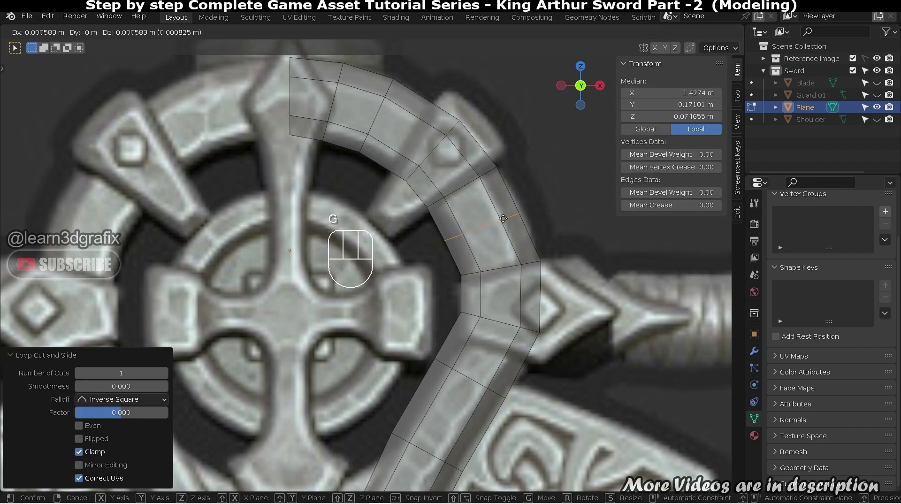
{"action": "left_click", "coordinate": [508, 215]}
Step: Try sliding another arc edge loop along the ring, then undo the slide
{"action": "middle_click_drag", "start_coordinate": [428, 144], "coordinate": [469, 203], "text": "shift"}
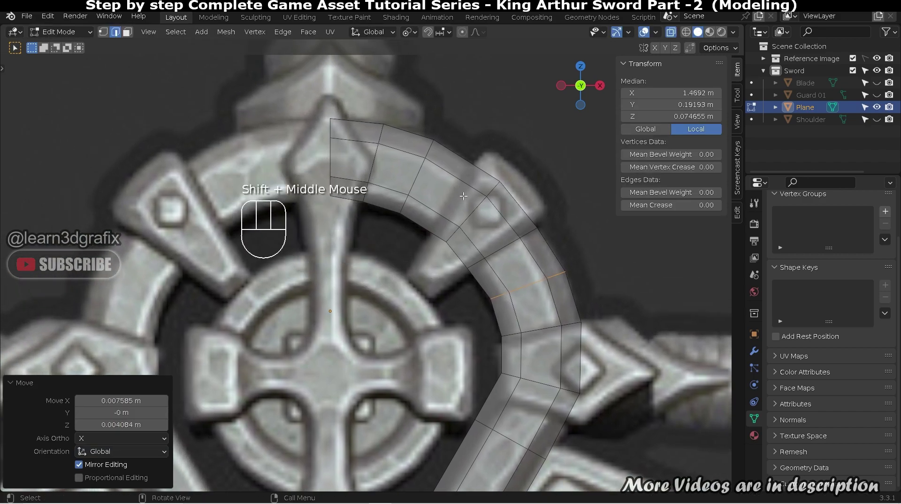
{"action": "left_click", "coordinate": [474, 212], "text": "alt"}
{"action": "key", "text": "g"}
{"action": "key", "text": "g"}
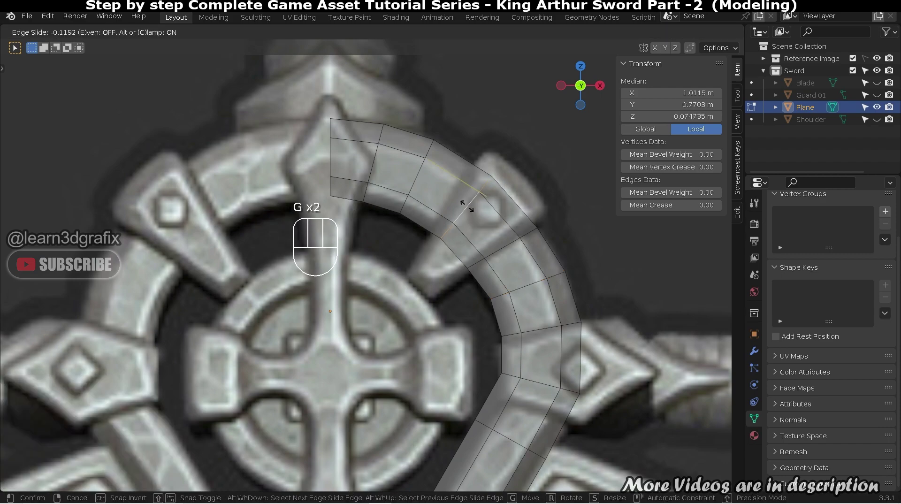
{"action": "left_click", "coordinate": [455, 197]}
{"action": "key", "text": "ctrl+z"}
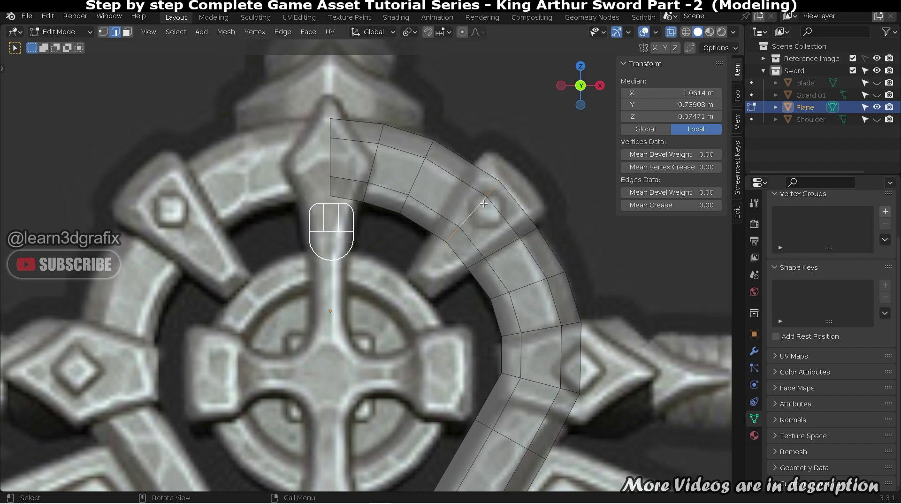
Step: In vertex mode, move the outer arc vertex and the one below it onto the reference
{"action": "key", "text": "1"}
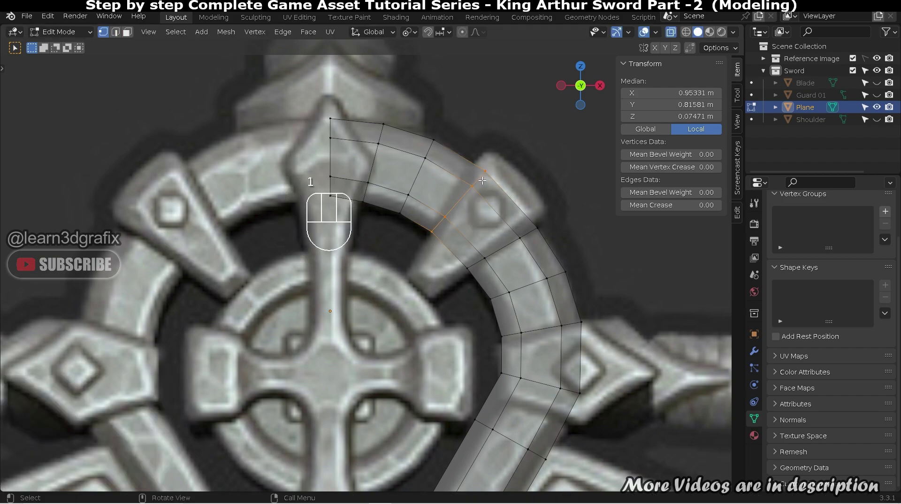
{"action": "left_click", "coordinate": [485, 173]}
{"action": "left_click_drag", "start_coordinate": [486, 173], "coordinate": [474, 169]}
{"action": "key", "text": "ctrl+z"}
{"action": "key", "text": "g"}
{"action": "left_click", "coordinate": [480, 164]}
{"action": "left_click", "coordinate": [473, 185]}
{"action": "key", "text": "g"}
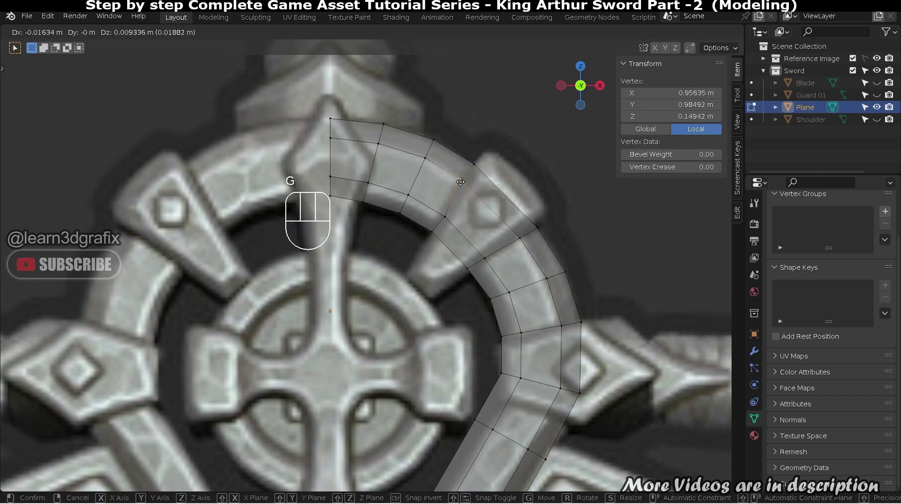
{"action": "left_click", "coordinate": [464, 180]}
Step: Pull a neighbouring arc vertex up-left to smooth the ring's curve
{"action": "left_click_drag", "start_coordinate": [445, 221], "coordinate": [453, 227]}
{"action": "scroll", "coordinate": [422, 164], "scroll_direction": "up", "scroll_amount": 1}
{"action": "scroll", "coordinate": [457, 205], "scroll_direction": "down", "scroll_amount": 1}
{"action": "key", "text": "g"}
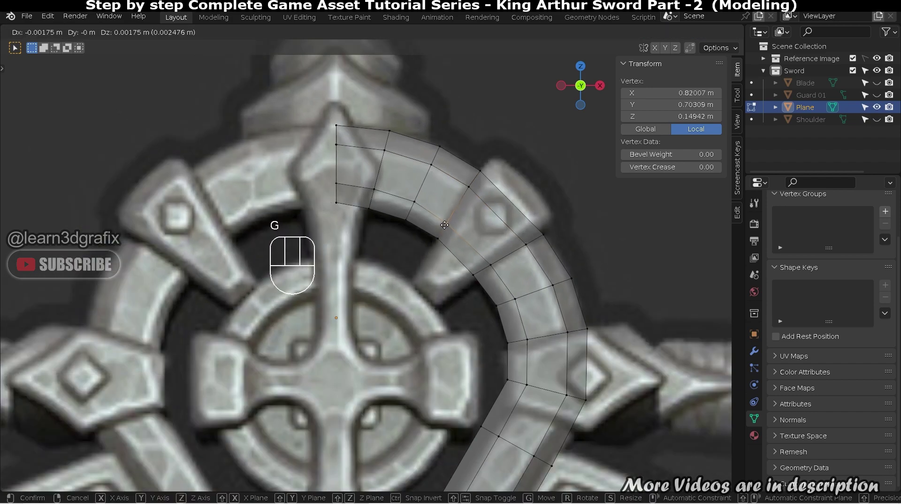
{"action": "left_click", "coordinate": [443, 226]}
{"action": "scroll", "coordinate": [443, 225], "scroll_direction": "down", "scroll_amount": 2}
{"action": "middle_click_drag", "start_coordinate": [443, 214], "coordinate": [453, 165], "text": "shift"}
{"action": "scroll", "coordinate": [563, 299], "scroll_direction": "up", "scroll_amount": 2}
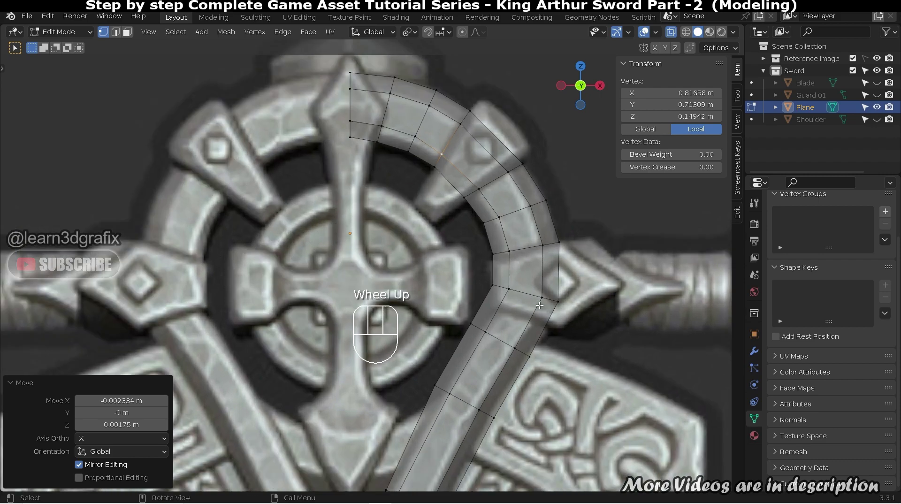
{"action": "middle_click_drag", "start_coordinate": [522, 339], "coordinate": [525, 312], "text": "shift"}
Step: Slide a row of four vertices along the ring to a new position
{"action": "left_click_drag", "start_coordinate": [520, 265], "coordinate": [565, 280]}
{"action": "key", "text": "g"}
{"action": "key", "text": "g"}
{"action": "left_click", "coordinate": [534, 305]}
{"action": "scroll", "coordinate": [487, 281], "scroll_direction": "up", "scroll_amount": 1}
{"action": "key", "text": "ctrl+z"}
Step: Reposition the row's left vertex and an inner ring vertex
{"action": "key", "text": "g"}
{"action": "left_click", "coordinate": [504, 287]}
{"action": "left_click", "coordinate": [462, 278]}
{"action": "key", "text": "g"}
{"action": "left_click", "coordinate": [470, 274]}
{"action": "left_click_drag", "start_coordinate": [471, 275], "coordinate": [476, 278]}
{"action": "left_click", "coordinate": [468, 274]}
Step: Move two more inner ring vertices onto the reference outline
{"action": "key", "text": "g"}
{"action": "left_click", "coordinate": [463, 269]}
{"action": "left_click", "coordinate": [439, 301]}
{"action": "key", "text": "g"}
{"action": "left_click", "coordinate": [446, 307]}
{"action": "left_click", "coordinate": [394, 396]}
{"action": "key", "text": "g"}
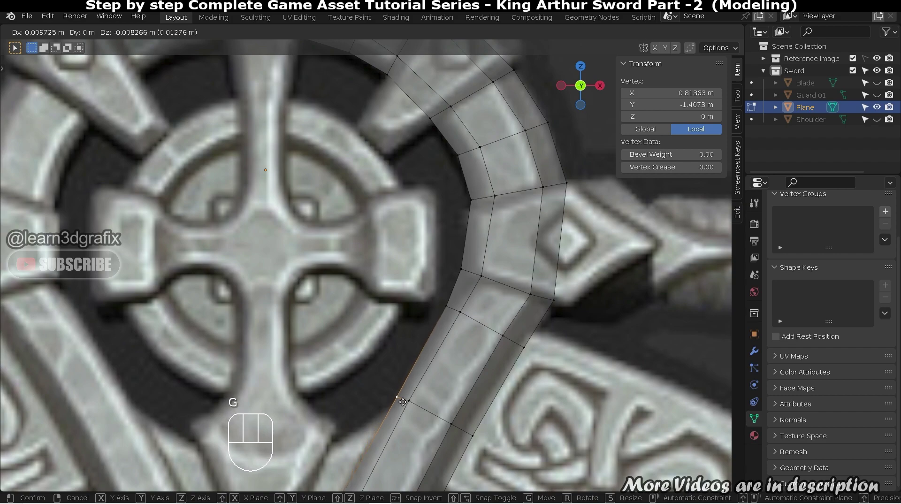
{"action": "left_click", "coordinate": [404, 404]}
Step: Add a centred loop cut across the ring's upper curve and move it into place
{"action": "scroll", "coordinate": [504, 286], "scroll_direction": "down", "scroll_amount": 3}
{"action": "scroll", "coordinate": [495, 188], "scroll_direction": "up", "scroll_amount": 1}
{"action": "middle_click_drag", "start_coordinate": [492, 186], "coordinate": [541, 277], "text": "shift"}
{"action": "scroll", "coordinate": [541, 277], "scroll_direction": "up", "scroll_amount": 2}
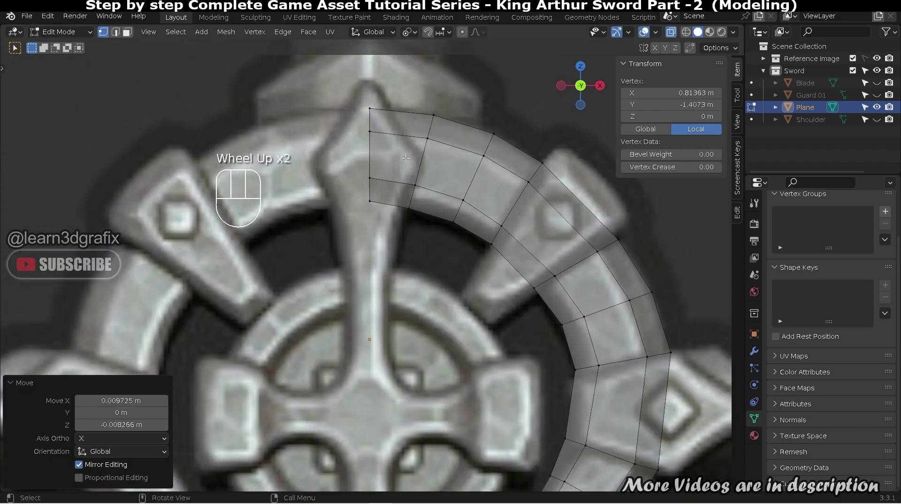
{"action": "middle_click_drag", "start_coordinate": [425, 207], "coordinate": [459, 222], "text": "shift"}
{"action": "middle_click_drag", "start_coordinate": [453, 138], "coordinate": [412, 76], "text": "shift"}
{"action": "middle_click_drag", "start_coordinate": [357, 114], "coordinate": [342, 167], "text": "shift"}
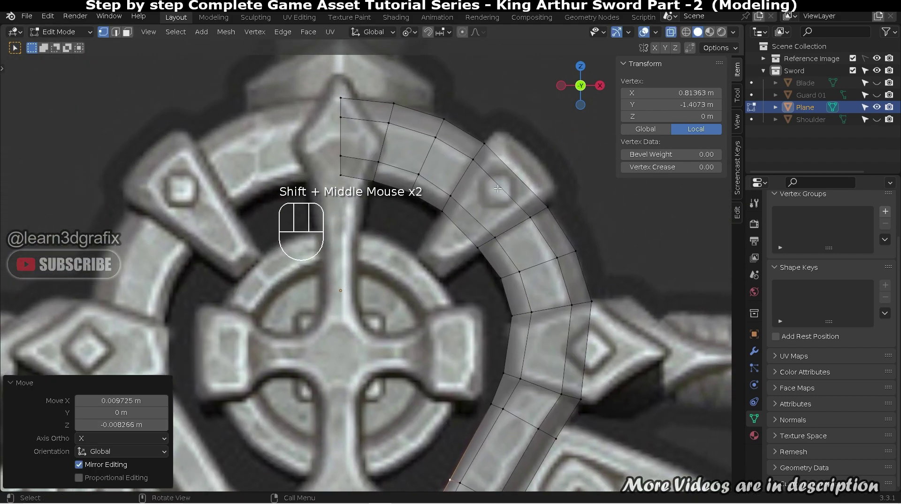
{"action": "key", "text": "ctrl+r"}
{"action": "left_click", "coordinate": [493, 181]}
{"action": "right_click", "coordinate": [494, 181]}
{"action": "scroll", "coordinate": [505, 181], "scroll_direction": "up", "scroll_amount": 2}
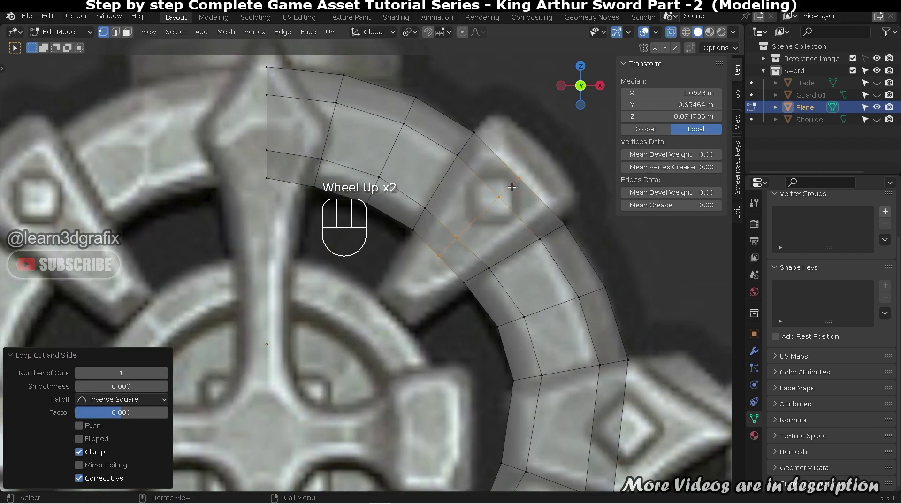
{"action": "key", "text": "g"}
{"action": "left_click", "coordinate": [516, 179]}
Step: Snap four inner-ring vertices onto the reference curve
{"action": "left_click", "coordinate": [439, 250]}
{"action": "key", "text": "g"}
{"action": "left_click", "coordinate": [438, 254]}
{"action": "left_click", "coordinate": [464, 282]}
{"action": "key", "text": "g"}
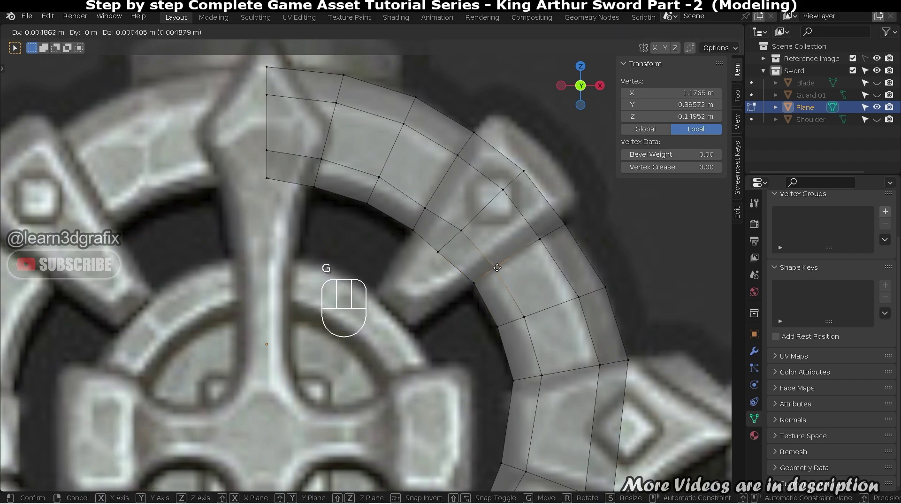
{"action": "left_click", "coordinate": [473, 282]}
{"action": "left_click", "coordinate": [426, 206]}
{"action": "key", "text": "g"}
{"action": "left_click", "coordinate": [434, 192]}
{"action": "left_click", "coordinate": [413, 229]}
{"action": "key", "text": "g"}
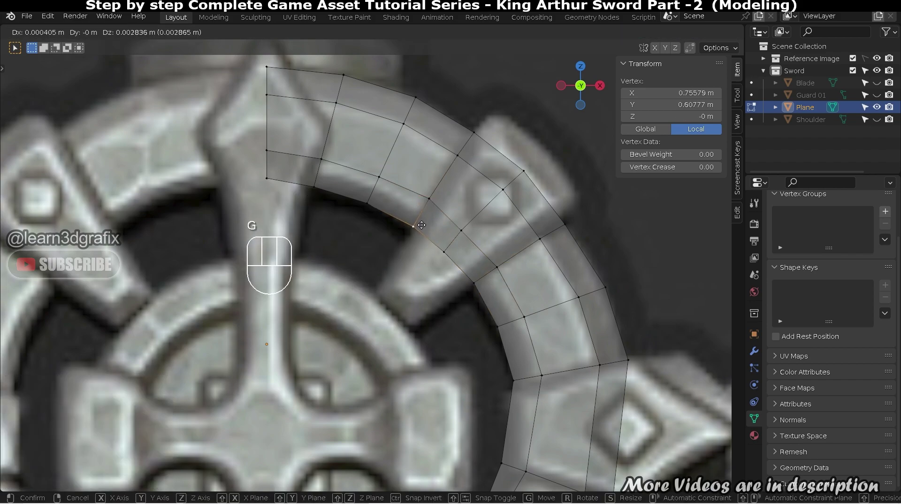
{"action": "left_click", "coordinate": [415, 226]}
Step: Adjust another inner-ring vertex and nudge the following ones onto the reference
{"action": "left_click", "coordinate": [460, 229]}
{"action": "key", "text": "g"}
{"action": "left_click", "coordinate": [465, 225]}
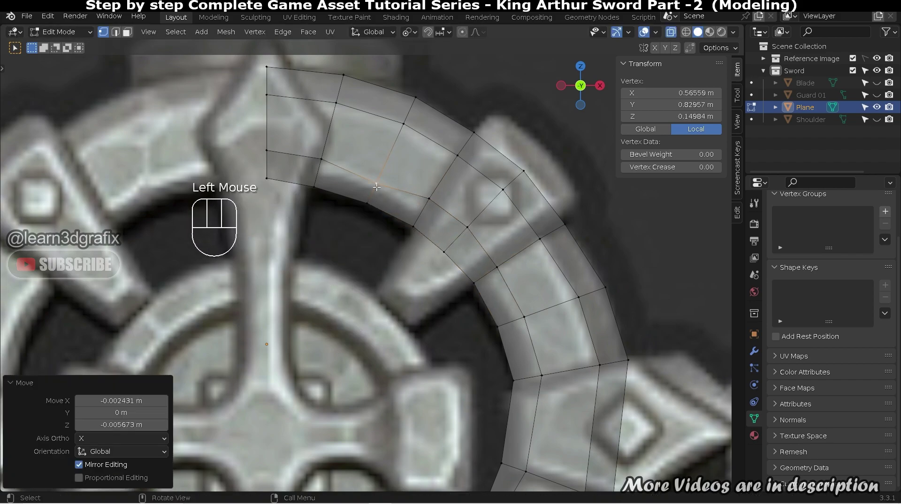
{"action": "key", "text": "g"}
{"action": "left_click", "coordinate": [462, 236]}
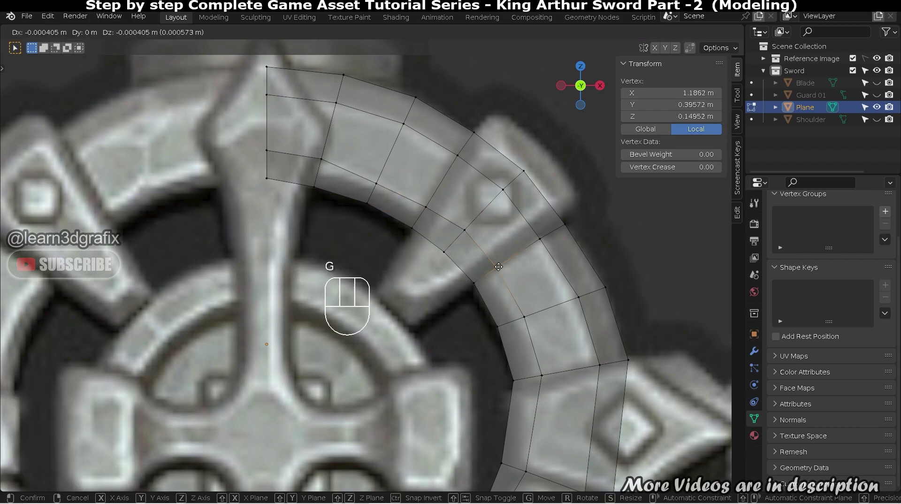
{"action": "key", "text": "g"}
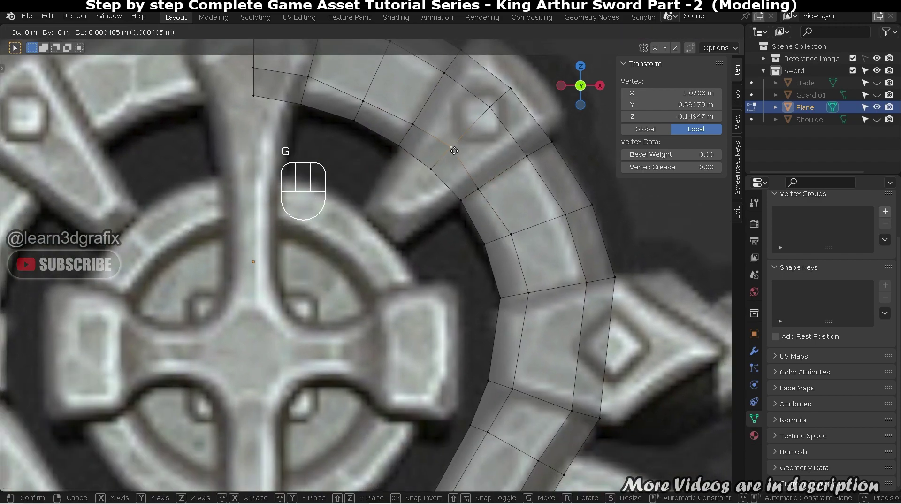
{"action": "left_click", "coordinate": [510, 235]}
{"action": "key", "text": "g"}
{"action": "left_click", "coordinate": [505, 237]}
{"action": "left_click", "coordinate": [529, 293]}
{"action": "key", "text": "g"}
{"action": "left_click", "coordinate": [524, 296]}
Step: Move two vertices on the ring's lower curve onto the reference
{"action": "scroll", "coordinate": [501, 310], "scroll_direction": "down", "scroll_amount": 2}
{"action": "middle_click_drag", "start_coordinate": [502, 309], "coordinate": [468, 276], "text": "shift"}
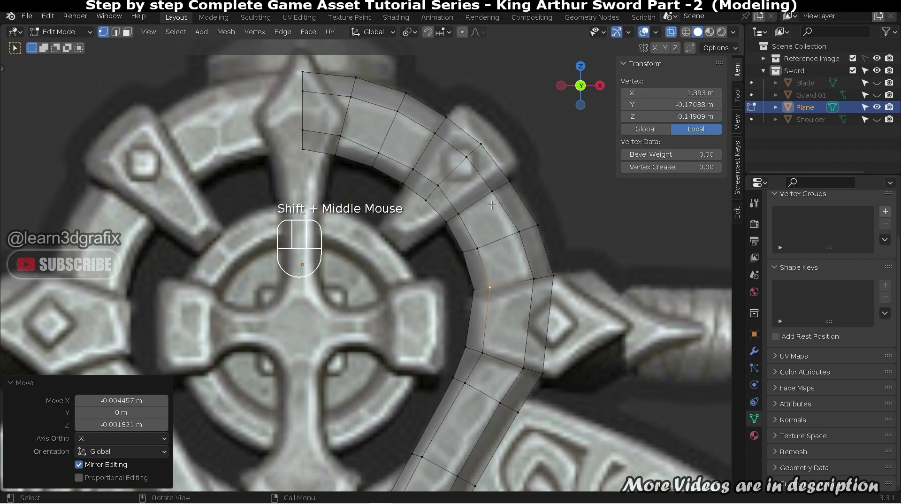
{"action": "scroll", "coordinate": [535, 276], "scroll_direction": "up", "scroll_amount": 1}
{"action": "left_click", "coordinate": [531, 277]}
{"action": "key", "text": "g"}
{"action": "left_click", "coordinate": [527, 276]}
{"action": "left_click", "coordinate": [512, 220]}
{"action": "key", "text": "g"}
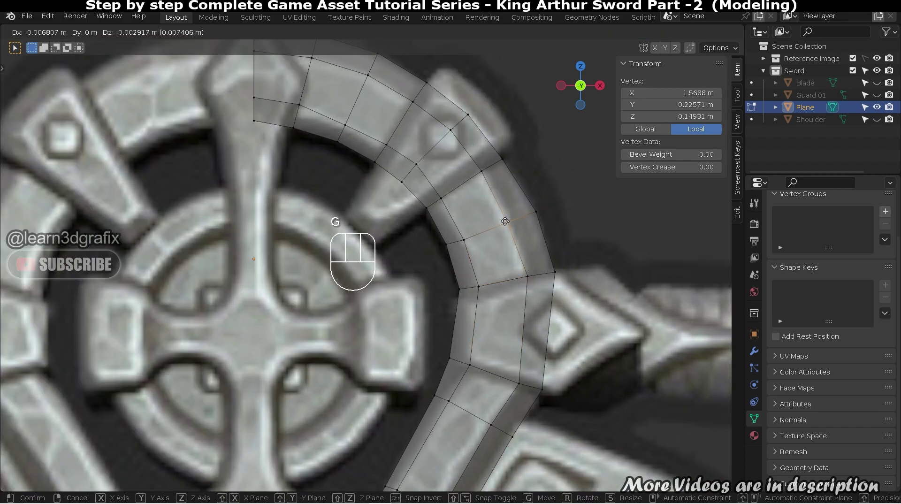
{"action": "left_click", "coordinate": [506, 221]}
Step: Add a loop cut across the lower ring and reposition its outer end vertex
{"action": "left_click", "coordinate": [541, 330]}
{"action": "right_click", "coordinate": [540, 330]}
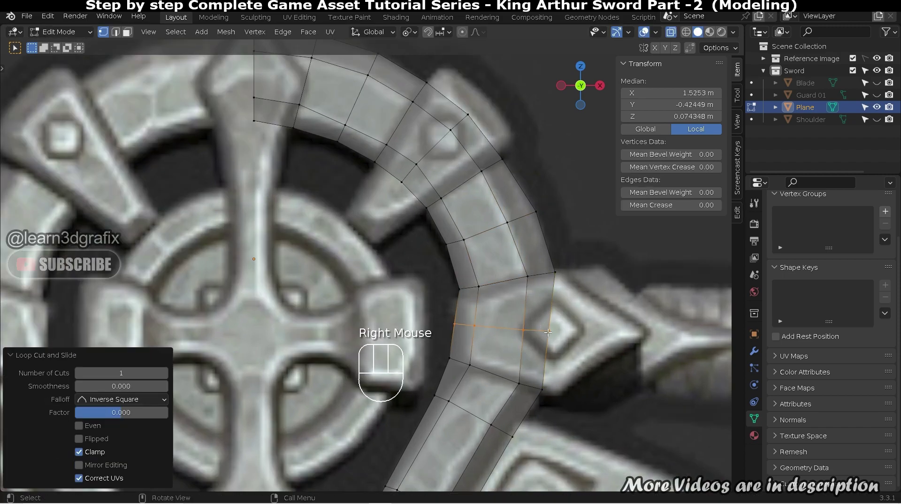
{"action": "left_click", "coordinate": [547, 332]}
{"action": "left_click", "coordinate": [547, 331]}
{"action": "key", "text": "g"}
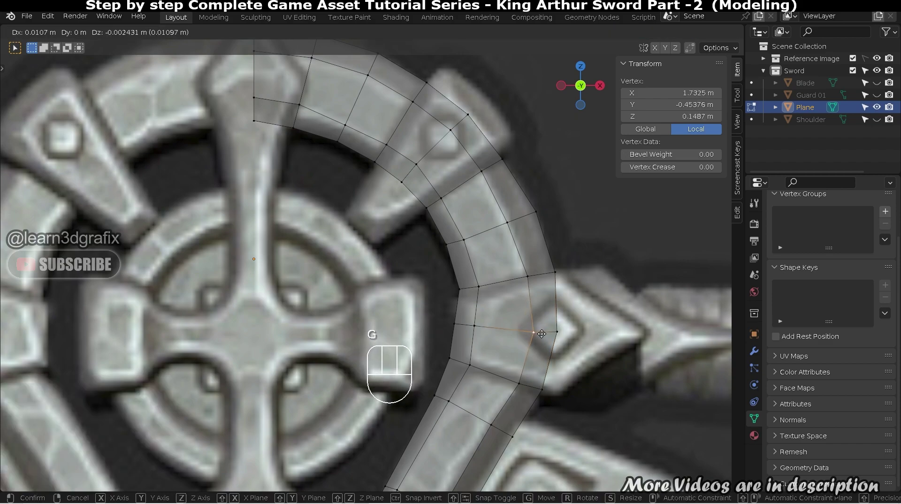
{"action": "left_click", "coordinate": [447, 318]}
Step: Nudge two inner-ring vertices near the top onto the reference
{"action": "scroll", "coordinate": [371, 158], "scroll_direction": "down", "scroll_amount": 2}
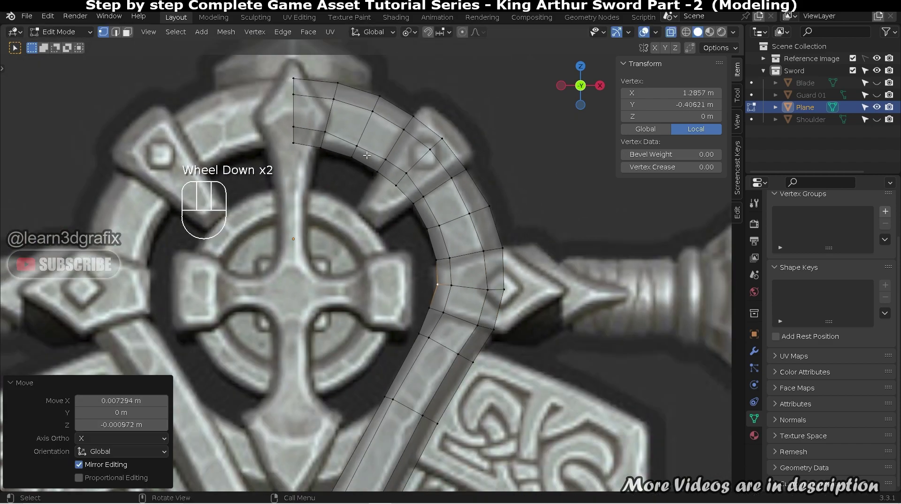
{"action": "scroll", "coordinate": [353, 147], "scroll_direction": "up", "scroll_amount": 4}
{"action": "left_click", "coordinate": [359, 144]}
{"action": "key", "text": "g"}
{"action": "left_click", "coordinate": [370, 143]}
{"action": "left_click", "coordinate": [351, 169]}
{"action": "key", "text": "g"}
{"action": "left_click", "coordinate": [356, 165]}
Step: Lower a top vertex and the ring's top corner vertex along Z
{"action": "left_click", "coordinate": [296, 117]}
{"action": "key", "text": "g"}
{"action": "left_click", "coordinate": [294, 122]}
{"action": "left_click", "coordinate": [235, 109]}
{"action": "key", "text": "z"}
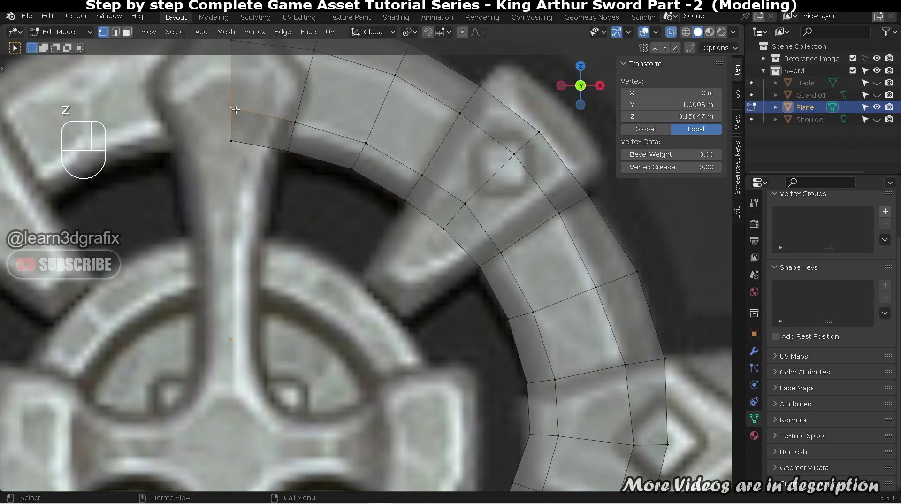
{"action": "key", "text": "g"}
{"action": "key", "text": "z"}
{"action": "left_click", "coordinate": [236, 116]}
Step: In edge mode, select the edge loop across the ring's lower stem
{"action": "scroll", "coordinate": [295, 160], "scroll_direction": "down", "scroll_amount": 4}
{"action": "middle_click_drag", "start_coordinate": [404, 267], "coordinate": [500, 113], "text": "shift"}
{"action": "scroll", "coordinate": [463, 329], "scroll_direction": "down", "scroll_amount": 2}
{"action": "scroll", "coordinate": [463, 329], "scroll_direction": "up", "scroll_amount": 1}
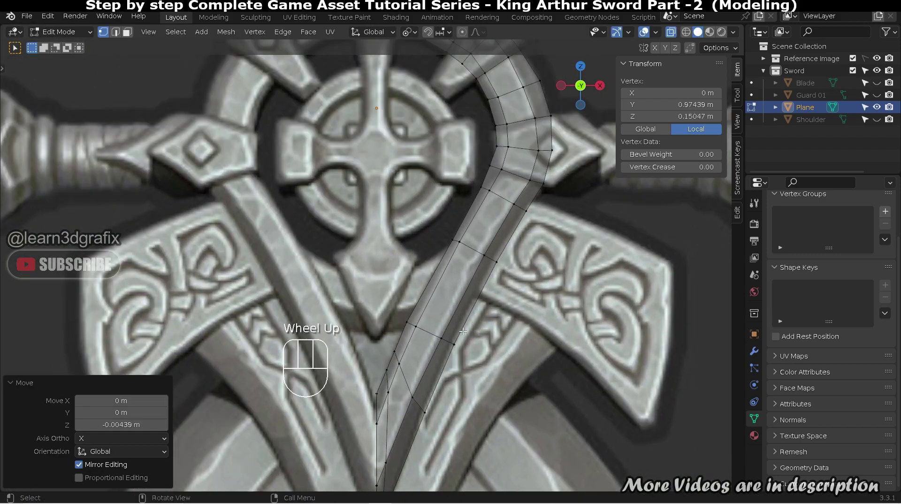
{"action": "middle_click_drag", "start_coordinate": [463, 329], "coordinate": [443, 290], "text": "shift"}
{"action": "scroll", "coordinate": [446, 288], "scroll_direction": "down", "scroll_amount": 2}
{"action": "key", "text": "2"}
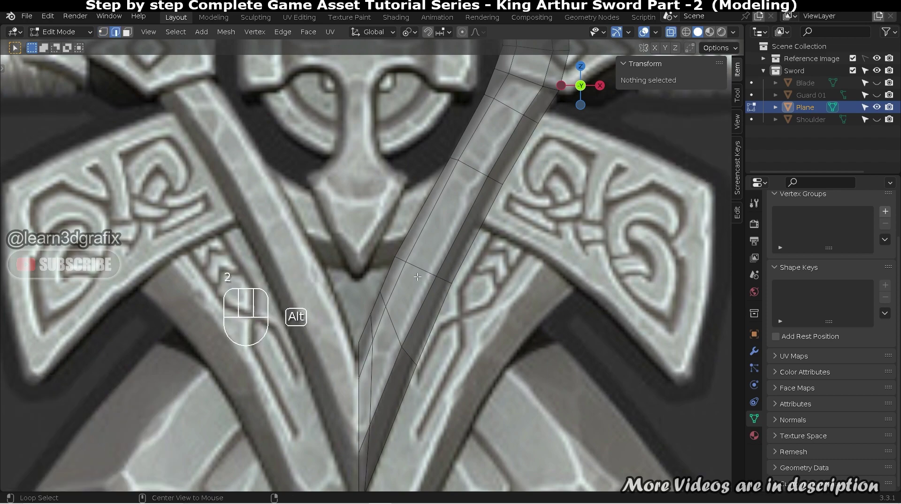
{"action": "left_click", "coordinate": [424, 270], "text": "alt"}
{"action": "scroll", "coordinate": [440, 274], "scroll_direction": "up", "scroll_amount": 1}
Step: Move the cross edge loop and bevel it into a band
{"action": "key", "text": "g"}
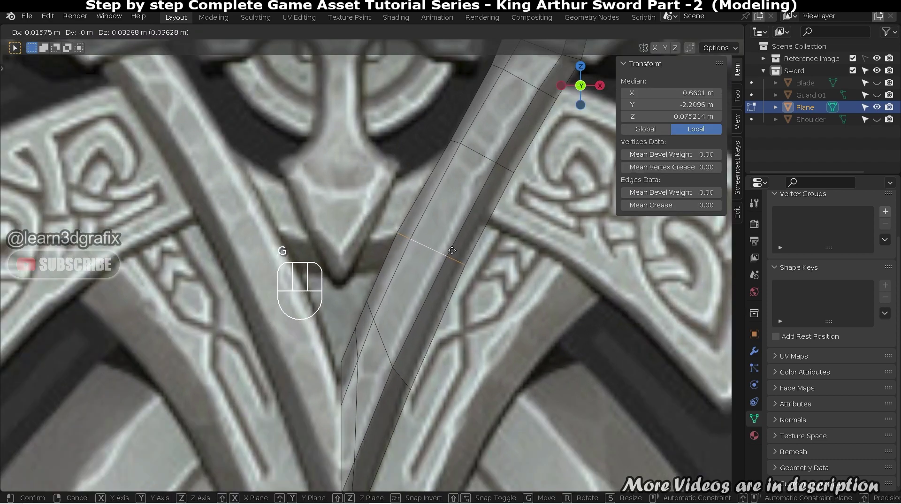
{"action": "left_click", "coordinate": [452, 250]}
{"action": "key", "text": "ctrl+b"}
{"action": "left_click", "coordinate": [500, 252]}
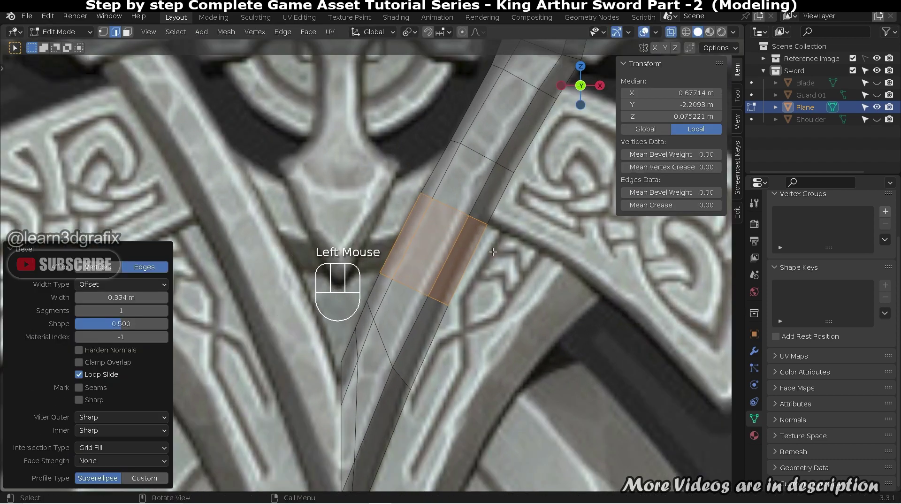
{"action": "left_click", "coordinate": [500, 252]}
{"action": "scroll", "coordinate": [476, 228], "scroll_direction": "up", "scroll_amount": 1}
Step: Slide the band's lower-right vertex and stem vertices left onto the reference ring
{"action": "left_click", "coordinate": [444, 317]}
{"action": "key", "text": "g"}
{"action": "left_click", "coordinate": [438, 316]}
{"action": "left_click", "coordinate": [491, 221]}
{"action": "key", "text": "g"}
{"action": "left_click", "coordinate": [484, 219]}
{"action": "left_click", "coordinate": [469, 212]}
{"action": "key", "text": "g"}
{"action": "left_click", "coordinate": [465, 212]}
{"action": "left_click", "coordinate": [419, 309]}
{"action": "key", "text": "g"}
{"action": "left_click", "coordinate": [416, 309]}
{"action": "left_click", "coordinate": [375, 288]}
{"action": "key", "text": "g"}
{"action": "left_click", "coordinate": [373, 288]}
{"action": "left_click", "coordinate": [521, 150]}
{"action": "key", "text": "g"}
{"action": "left_click", "coordinate": [515, 148]}
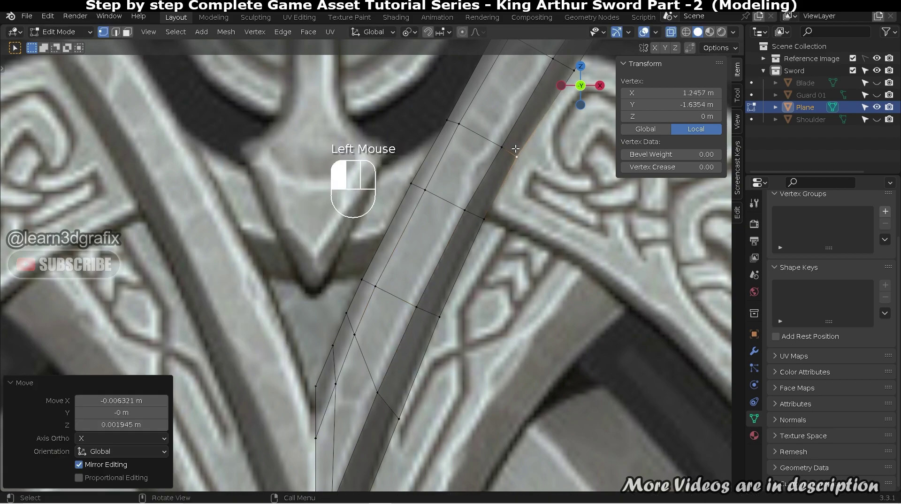
Step: Move the remaining vertices up the stem onto the reference outline
{"action": "scroll", "coordinate": [460, 270], "scroll_direction": "down", "scroll_amount": 1}
{"action": "scroll", "coordinate": [397, 417], "scroll_direction": "up", "scroll_amount": 1}
{"action": "middle_click_drag", "start_coordinate": [396, 419], "coordinate": [399, 348], "text": "shift"}
{"action": "left_click", "coordinate": [417, 315]}
{"action": "key", "text": "g"}
{"action": "left_click", "coordinate": [414, 313]}
{"action": "middle_click_drag", "start_coordinate": [414, 313], "coordinate": [422, 308], "text": "shift"}
{"action": "middle_click_drag", "start_coordinate": [436, 337], "coordinate": [416, 309], "text": "shift"}
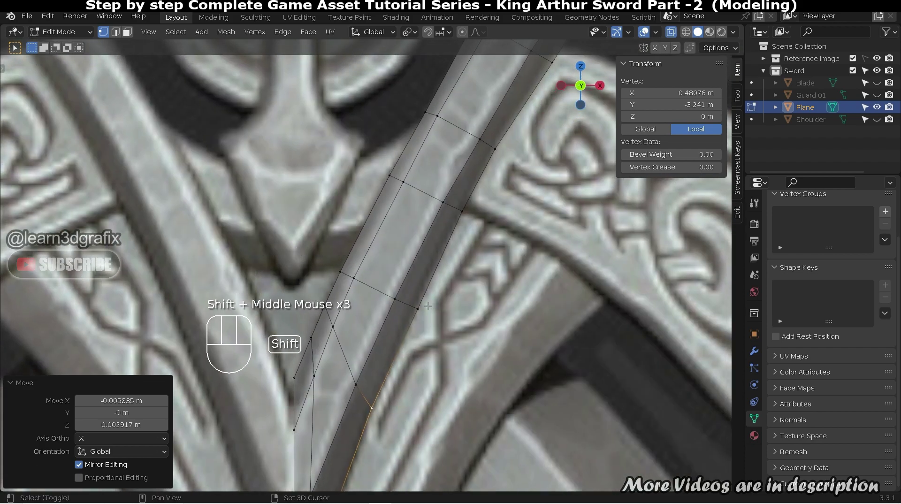
{"action": "left_click", "coordinate": [415, 308]}
{"action": "key", "text": "g"}
{"action": "left_click", "coordinate": [415, 310]}
{"action": "middle_click_drag", "start_coordinate": [461, 210], "coordinate": [411, 322], "text": "shift"}
{"action": "left_click", "coordinate": [411, 323]}
{"action": "key", "text": "g"}
{"action": "left_click", "coordinate": [410, 323]}
{"action": "middle_click_drag", "start_coordinate": [458, 230], "coordinate": [416, 325], "text": "shift"}
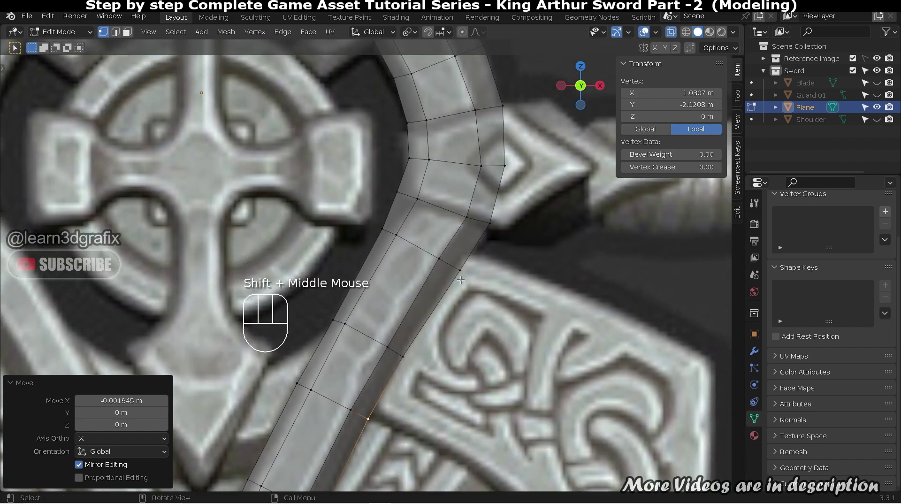
{"action": "left_click", "coordinate": [456, 268]}
{"action": "key", "text": "g"}
{"action": "left_click", "coordinate": [493, 229]}
{"action": "left_click", "coordinate": [493, 227]}
{"action": "key", "text": "g"}
{"action": "left_click", "coordinate": [490, 230]}
Step: Nudge the arch's top-left vertex vertically along Z
{"action": "scroll", "coordinate": [493, 180], "scroll_direction": "down", "scroll_amount": 2}
{"action": "scroll", "coordinate": [493, 181], "scroll_direction": "down", "scroll_amount": 2}
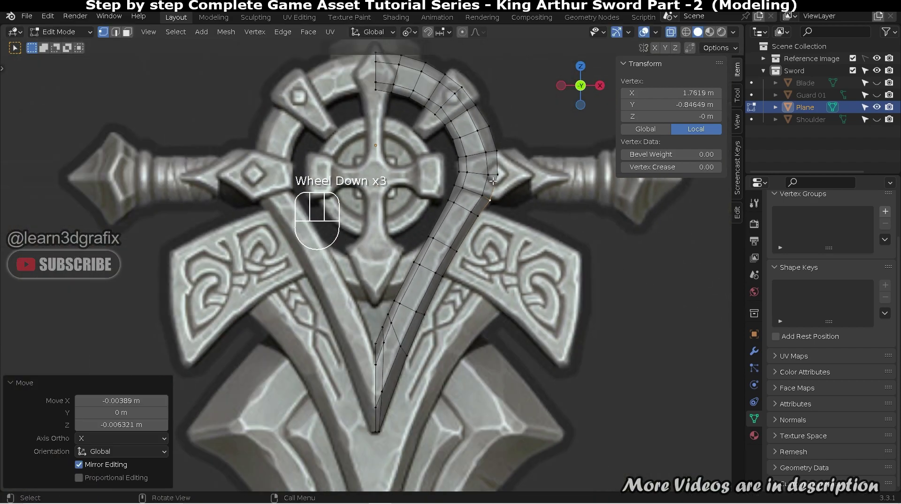
{"action": "scroll", "coordinate": [366, 169], "scroll_direction": "up", "scroll_amount": 2}
{"action": "middle_click_drag", "start_coordinate": [376, 154], "coordinate": [375, 275], "text": "shift"}
{"action": "scroll", "coordinate": [382, 108], "scroll_direction": "up", "scroll_amount": 2}
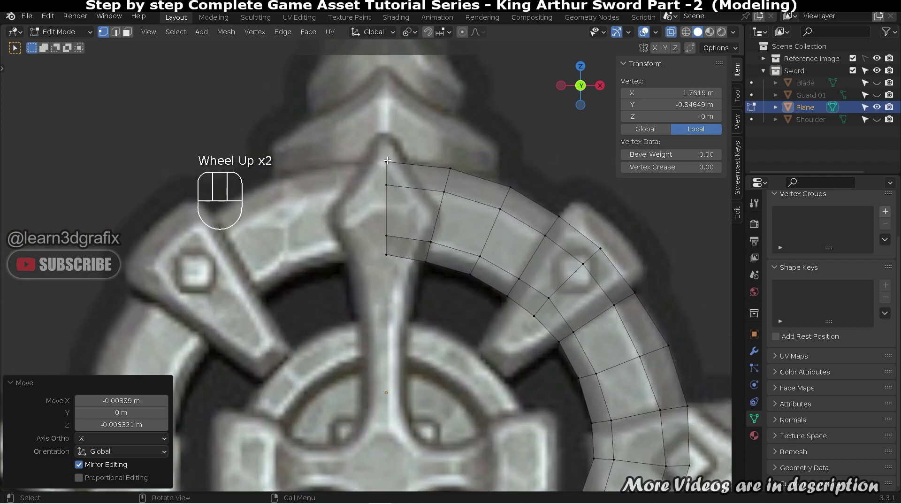
{"action": "left_click", "coordinate": [388, 160]}
{"action": "key", "text": "g"}
{"action": "key", "text": "z"}
{"action": "left_click", "coordinate": [388, 161]}
Step: Check the top of the curved strip and return to Object Mode
{"action": "scroll", "coordinate": [431, 290], "scroll_direction": "down", "scroll_amount": 4}
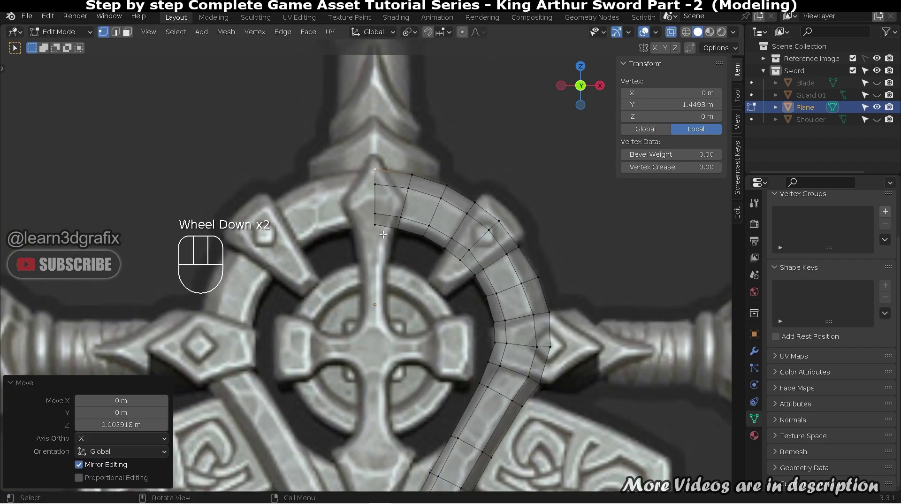
{"action": "middle_click_drag", "start_coordinate": [439, 310], "coordinate": [457, 249], "text": "shift"}
{"action": "scroll", "coordinate": [471, 319], "scroll_direction": "up", "scroll_amount": 2}
{"action": "middle_click_drag", "start_coordinate": [450, 347], "coordinate": [462, 286], "text": "shift"}
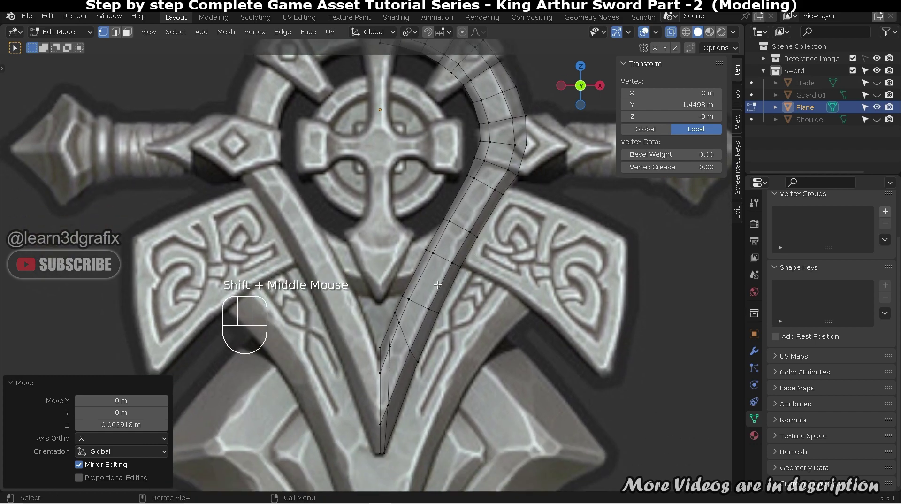
{"action": "scroll", "coordinate": [436, 280], "scroll_direction": "down", "scroll_amount": 2}
{"action": "scroll", "coordinate": [473, 215], "scroll_direction": "up", "scroll_amount": 1}
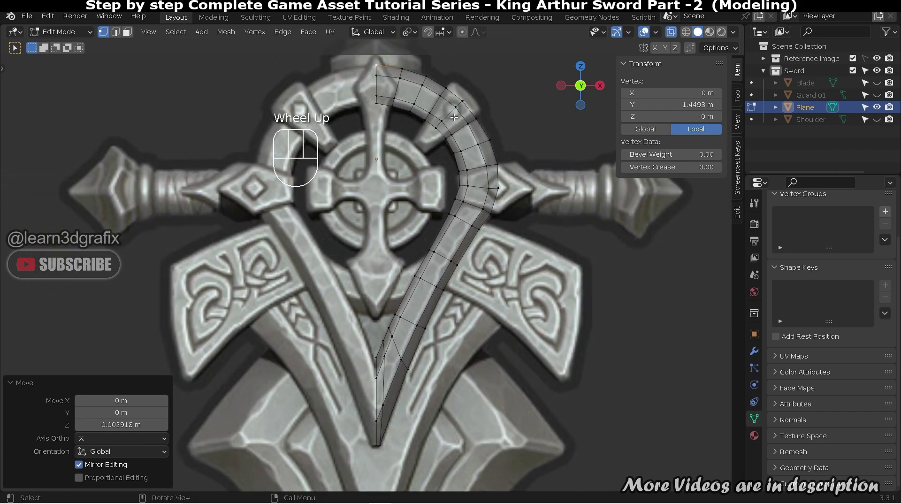
{"action": "key", "text": "Tab"}
{"action": "key", "text": "Tab"}
{"action": "key", "text": "Tab"}
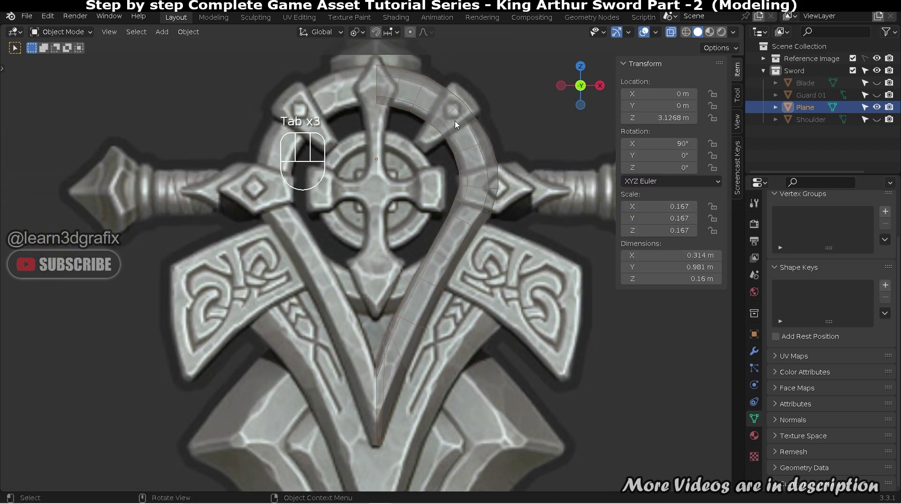
Step: Turn off X-ray and select all of the strip's faces in Edit Mode
{"action": "key", "text": "alt+z"}
{"action": "scroll", "coordinate": [456, 142], "scroll_direction": "down", "scroll_amount": 1}
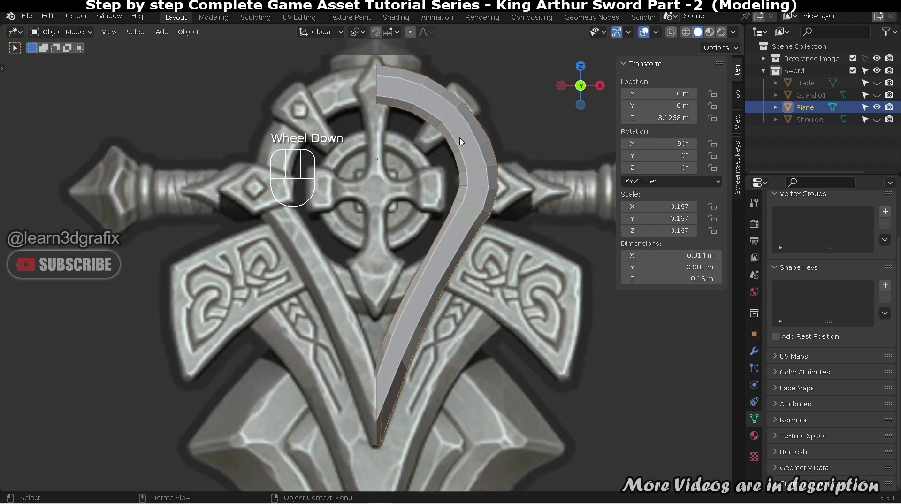
{"action": "key", "text": "Tab"}
{"action": "key", "text": "3"}
{"action": "key", "text": "a"}
Step: Symmetrize the strip from +X to -X, then deselect the finished ring
{"action": "left_click", "coordinate": [223, 34]}
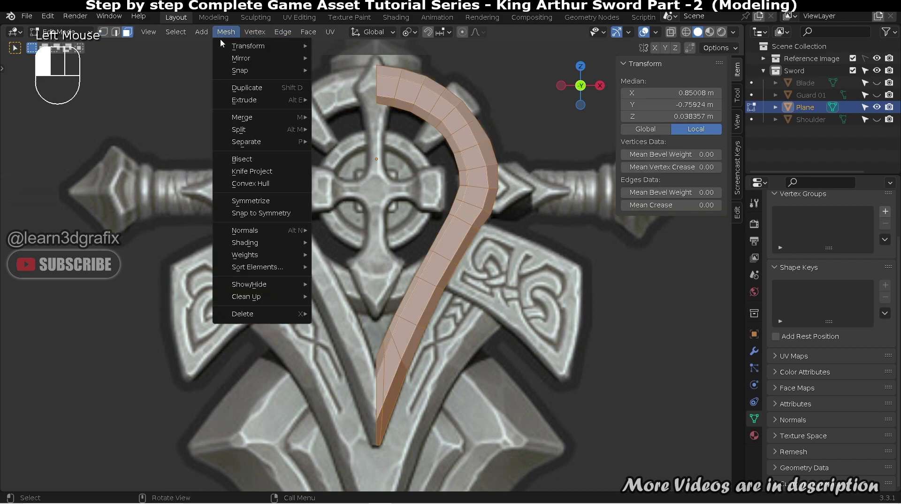
{"action": "left_click", "coordinate": [280, 201]}
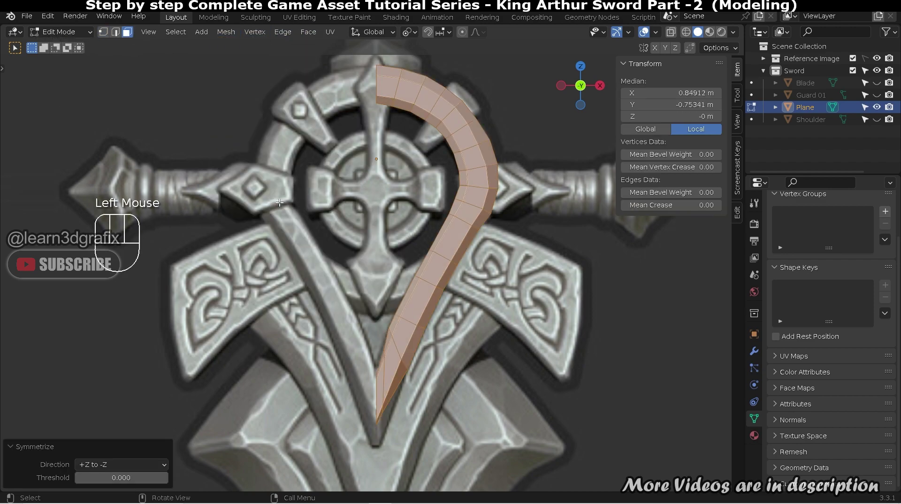
{"action": "left_click", "coordinate": [109, 464]}
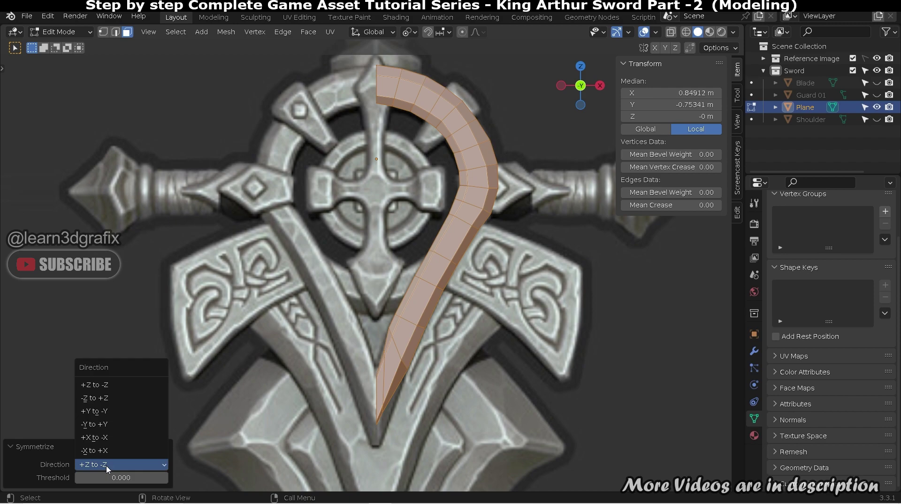
{"action": "left_click", "coordinate": [119, 436]}
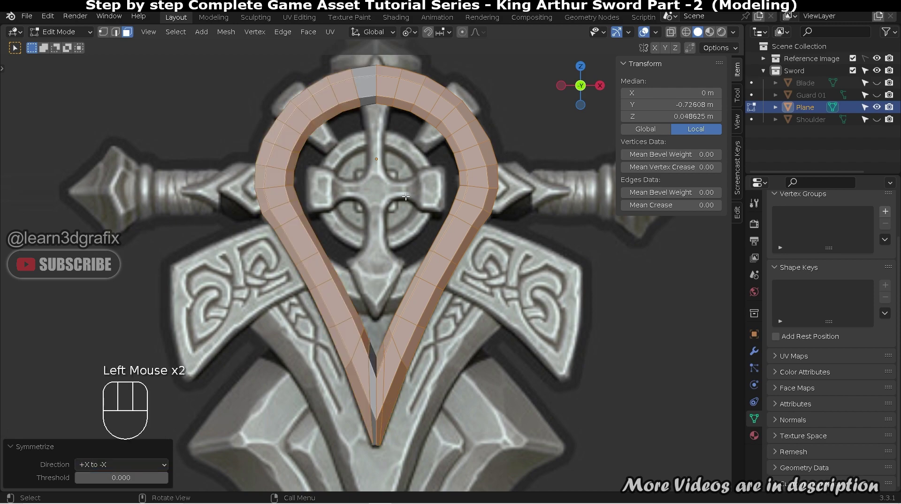
{"action": "scroll", "coordinate": [396, 89], "scroll_direction": "up", "scroll_amount": 2}
{"action": "scroll", "coordinate": [397, 191], "scroll_direction": "down", "scroll_amount": 2}
{"action": "left_click", "coordinate": [376, 130]}
{"action": "scroll", "coordinate": [378, 129], "scroll_direction": "down", "scroll_amount": 2}
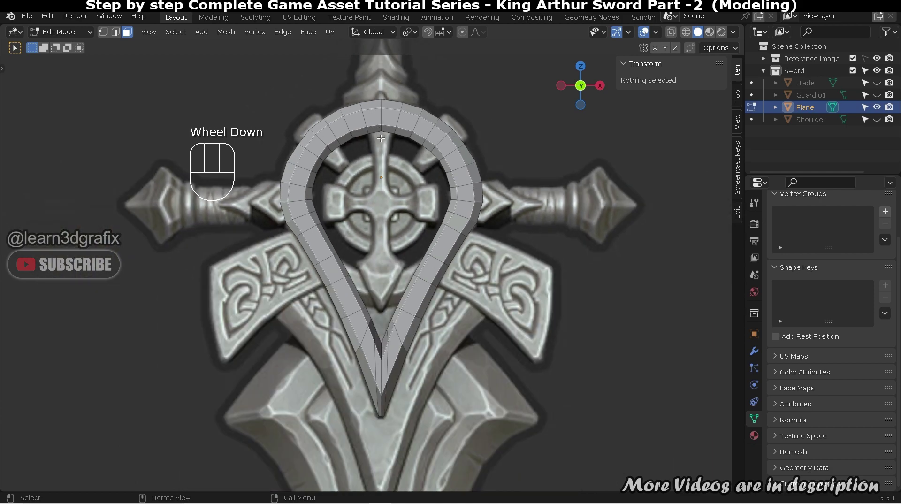
Step: Orbit around the ring in Object Mode, briefly hiding the reference image
{"action": "key", "text": "Tab"}
{"action": "middle_click_drag", "start_coordinate": [362, 228], "coordinate": [353, 318]}
{"action": "scroll", "coordinate": [432, 243], "scroll_direction": "down", "scroll_amount": 2}
{"action": "middle_click_drag", "start_coordinate": [432, 243], "coordinate": [416, 291]}
{"action": "scroll", "coordinate": [510, 297], "scroll_direction": "down", "scroll_amount": 2}
{"action": "middle_click_drag", "start_coordinate": [509, 295], "coordinate": [417, 217], "text": "shift"}
{"action": "scroll", "coordinate": [361, 296], "scroll_direction": "up", "scroll_amount": 2}
{"action": "scroll", "coordinate": [417, 218], "scroll_direction": "up", "scroll_amount": 2}
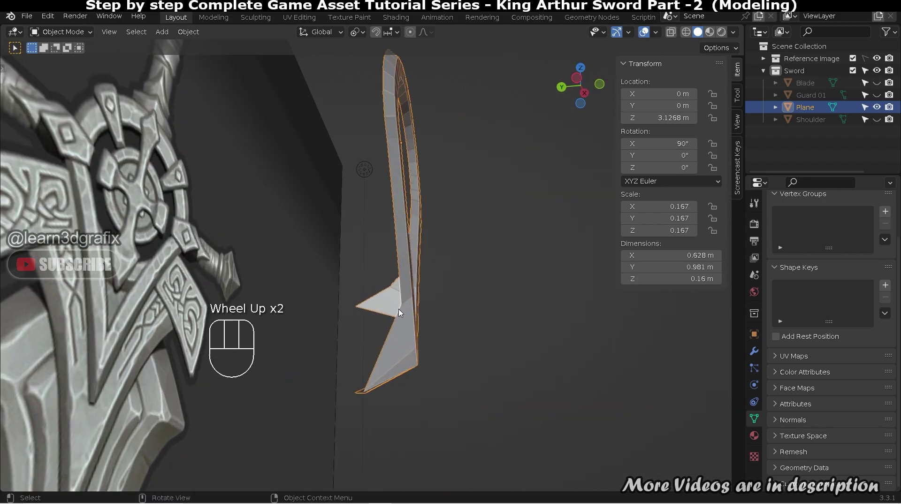
{"action": "left_click", "coordinate": [460, 308]}
{"action": "middle_click_drag", "start_coordinate": [460, 308], "coordinate": [404, 336]}
{"action": "key", "text": "2"}
{"action": "middle_click_drag", "start_coordinate": [408, 201], "coordinate": [398, 205]}
{"action": "scroll", "coordinate": [396, 203], "scroll_direction": "down", "scroll_amount": 2}
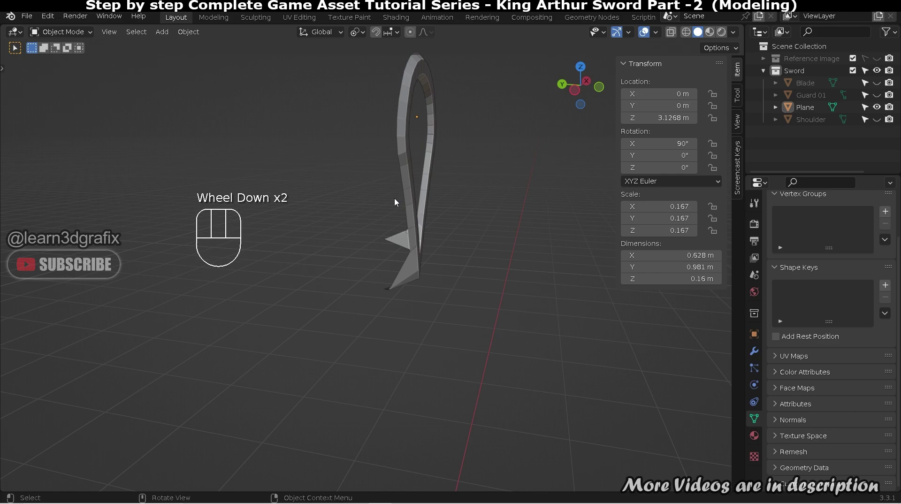
{"action": "key", "text": "shift+1"}
{"action": "scroll", "coordinate": [403, 170], "scroll_direction": "up", "scroll_amount": 1}
Step: Flatten the ring's selected edge loops to zero along Y
{"action": "key", "text": "Tab"}
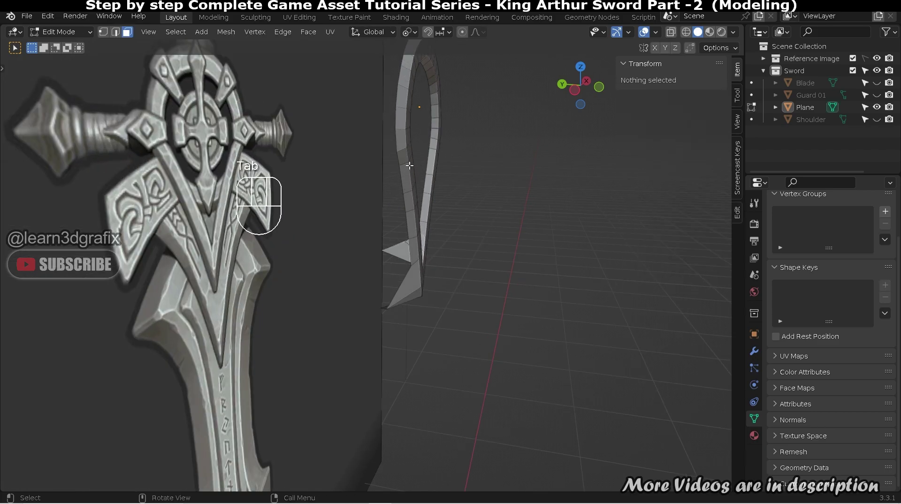
{"action": "left_click", "coordinate": [399, 167], "text": "alt"}
{"action": "middle_click_drag", "start_coordinate": [399, 167], "coordinate": [442, 195]}
{"action": "key", "text": "s"}
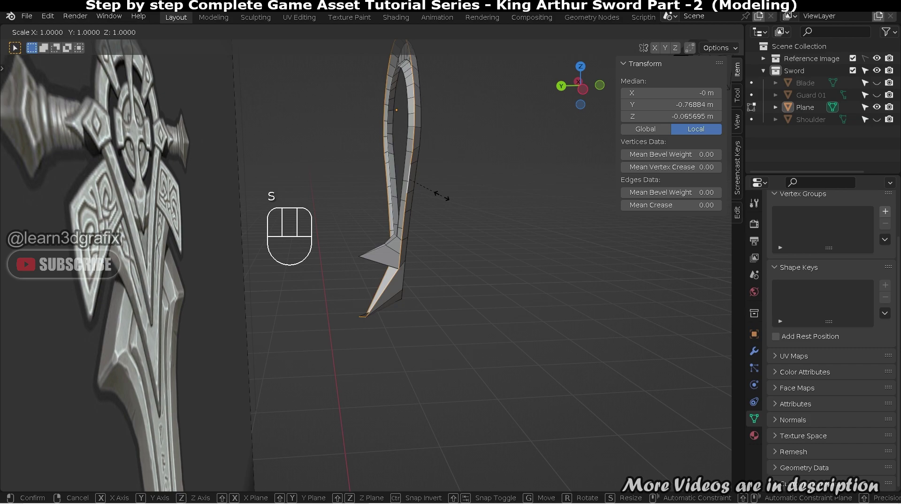
{"action": "left_click", "coordinate": [438, 195]}
{"action": "scroll", "coordinate": [404, 199], "scroll_direction": "up", "scroll_amount": 2}
{"action": "left_click", "coordinate": [403, 206], "text": "alt"}
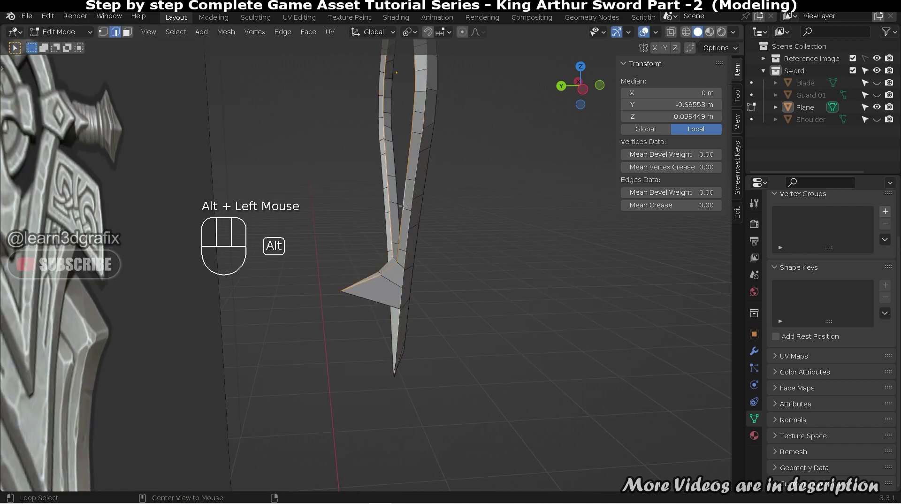
{"action": "key", "text": "s"}
{"action": "key", "text": "y"}
{"action": "key", "text": "0"}
{"action": "left_click", "coordinate": [402, 205]}
Step: From the front view, nudge two outer right-side vertices to match the reference
{"action": "middle_click_drag", "start_coordinate": [402, 205], "coordinate": [394, 140]}
{"action": "scroll", "coordinate": [413, 183], "scroll_direction": "down", "scroll_amount": 3}
{"action": "scroll", "coordinate": [426, 175], "scroll_direction": "up", "scroll_amount": 2}
{"action": "middle_click_drag", "start_coordinate": [397, 134], "coordinate": [314, 122]}
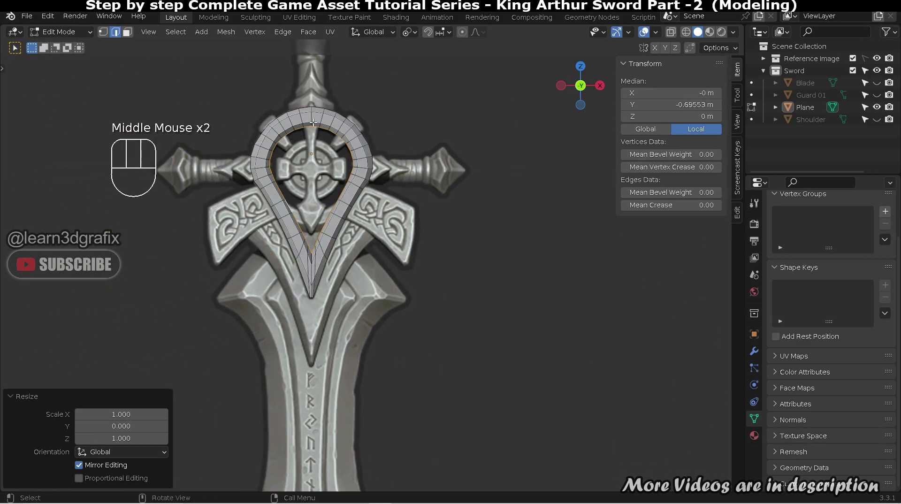
{"action": "scroll", "coordinate": [389, 155], "scroll_direction": "up", "scroll_amount": 4}
{"action": "middle_click_drag", "start_coordinate": [389, 155], "coordinate": [445, 209], "text": "shift"}
{"action": "scroll", "coordinate": [465, 209], "scroll_direction": "down", "scroll_amount": 1}
{"action": "scroll", "coordinate": [465, 209], "scroll_direction": "up", "scroll_amount": 2}
{"action": "key", "text": "1"}
{"action": "scroll", "coordinate": [494, 185], "scroll_direction": "down", "scroll_amount": 2}
{"action": "left_click", "coordinate": [494, 184]}
{"action": "scroll", "coordinate": [494, 184], "scroll_direction": "up", "scroll_amount": 2}
{"action": "key", "text": "g"}
{"action": "left_click", "coordinate": [495, 184]}
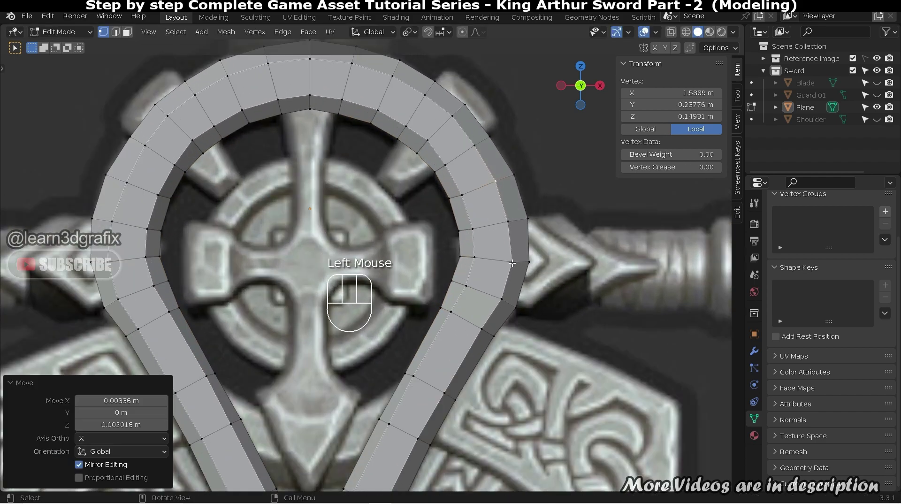
{"action": "scroll", "coordinate": [462, 149], "scroll_direction": "up", "scroll_amount": 2}
{"action": "left_click", "coordinate": [483, 147]}
{"action": "key", "text": "g"}
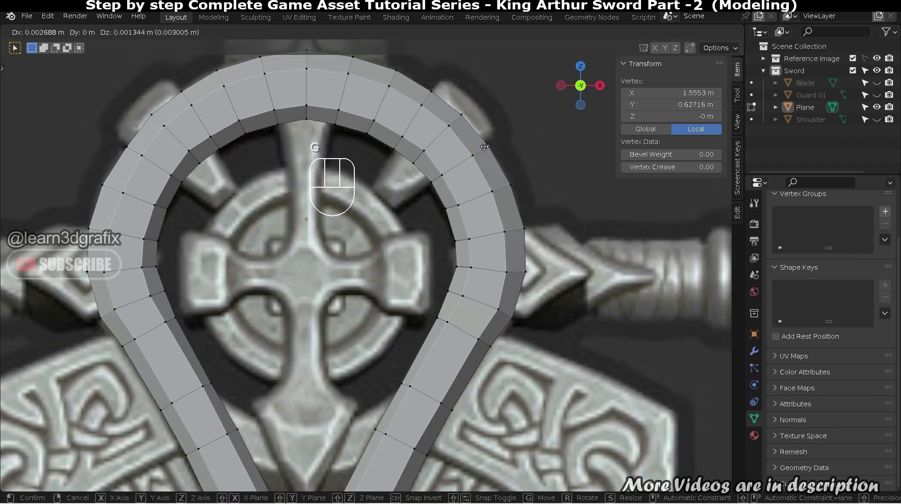
{"action": "left_click", "coordinate": [485, 147]}
{"action": "scroll", "coordinate": [401, 134], "scroll_direction": "down", "scroll_amount": 1}
Step: Inspect the ring's V tip and view the result in Object Mode
{"action": "middle_click_drag", "start_coordinate": [478, 301], "coordinate": [478, 199], "text": "shift"}
{"action": "scroll", "coordinate": [474, 202], "scroll_direction": "down", "scroll_amount": 2}
{"action": "scroll", "coordinate": [375, 434], "scroll_direction": "up", "scroll_amount": 3}
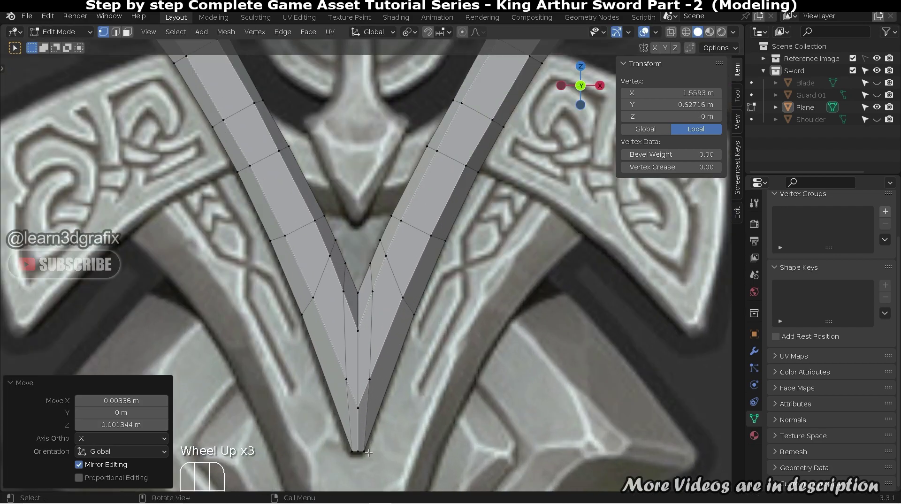
{"action": "scroll", "coordinate": [370, 450], "scroll_direction": "up", "scroll_amount": 1}
{"action": "scroll", "coordinate": [365, 366], "scroll_direction": "down", "scroll_amount": 1}
{"action": "scroll", "coordinate": [370, 273], "scroll_direction": "up", "scroll_amount": 2}
{"action": "scroll", "coordinate": [382, 270], "scroll_direction": "down", "scroll_amount": 6}
{"action": "middle_click_drag", "start_coordinate": [397, 152], "coordinate": [409, 243], "text": "shift"}
{"action": "key", "text": "Tab"}
{"action": "scroll", "coordinate": [402, 124], "scroll_direction": "up", "scroll_amount": 1}
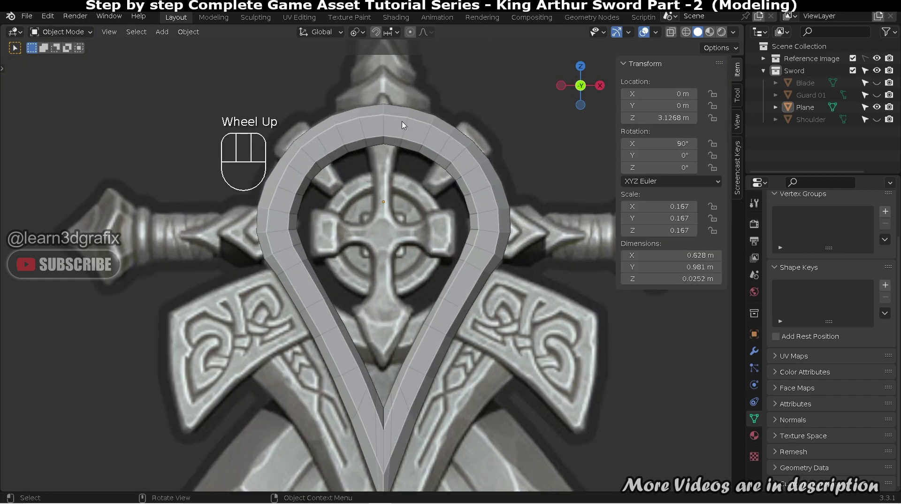
{"action": "scroll", "coordinate": [402, 126], "scroll_direction": "up", "scroll_amount": 1}
Step: Select all faces and symmetrize the ring again so both halves match
{"action": "key", "text": "Tab"}
{"action": "key", "text": "3"}
{"action": "key", "text": "a"}
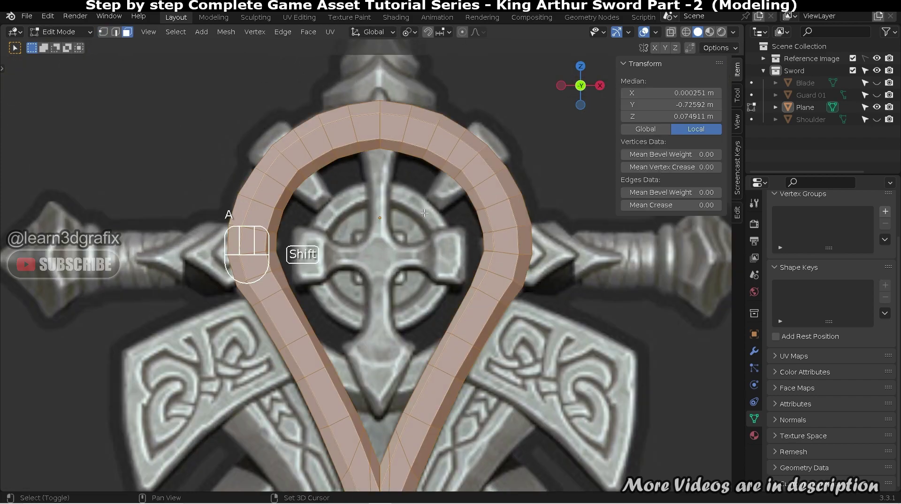
{"action": "middle_click_drag", "start_coordinate": [221, 188], "coordinate": [224, 112], "text": "shift"}
{"action": "left_click", "coordinate": [225, 34]}
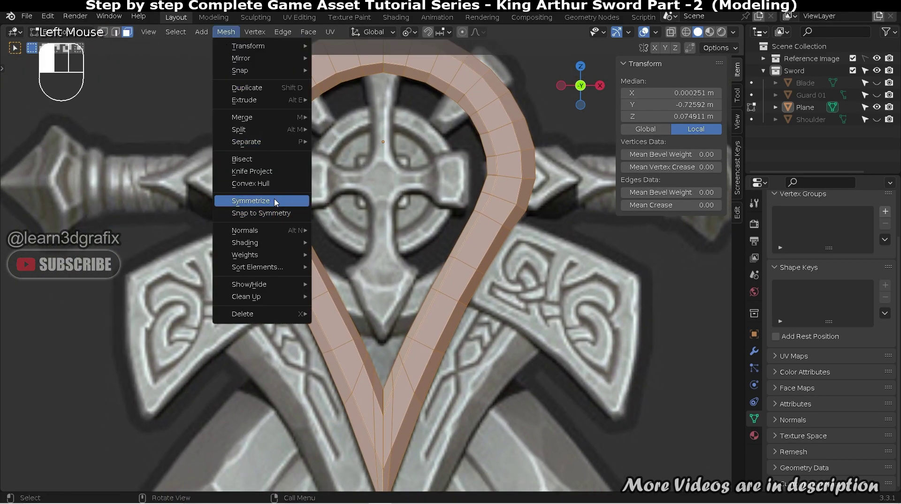
{"action": "left_click", "coordinate": [275, 201]}
{"action": "left_click", "coordinate": [454, 181]}
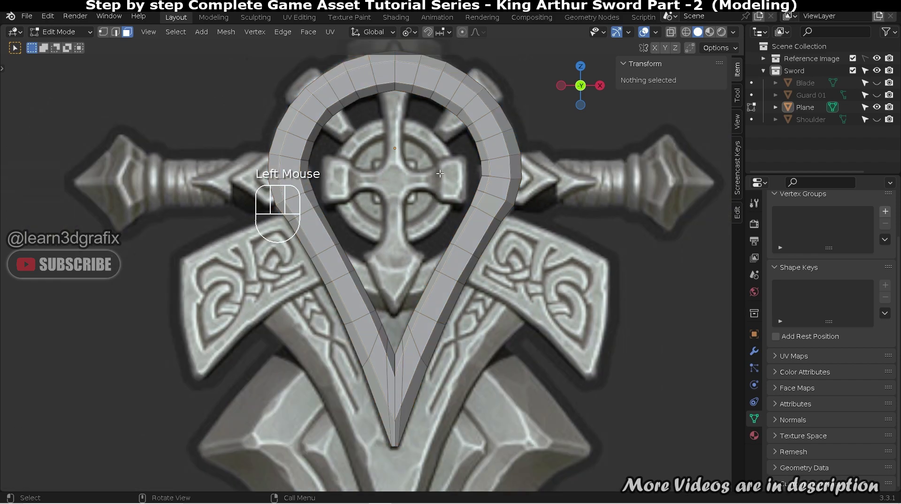
{"action": "scroll", "coordinate": [441, 173], "scroll_direction": "down", "scroll_amount": 3}
{"action": "middle_click_drag", "start_coordinate": [441, 174], "coordinate": [556, 170]}
Step: Select all of the ring's faces and unhide the Guard 01, Blade and Shoulder objects
{"action": "middle_click_drag", "start_coordinate": [519, 193], "coordinate": [521, 187], "text": "alt"}
{"action": "scroll", "coordinate": [521, 187], "scroll_direction": "down", "scroll_amount": 2}
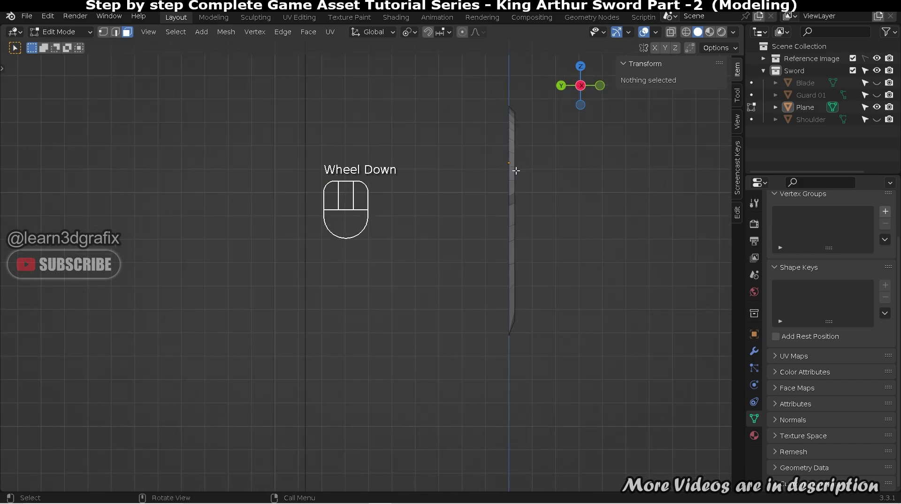
{"action": "key", "text": "Tab"}
{"action": "middle_click_drag", "start_coordinate": [535, 154], "coordinate": [572, 167]}
{"action": "key", "text": "Tab"}
{"action": "key", "text": "a"}
{"action": "left_click", "coordinate": [876, 95]}
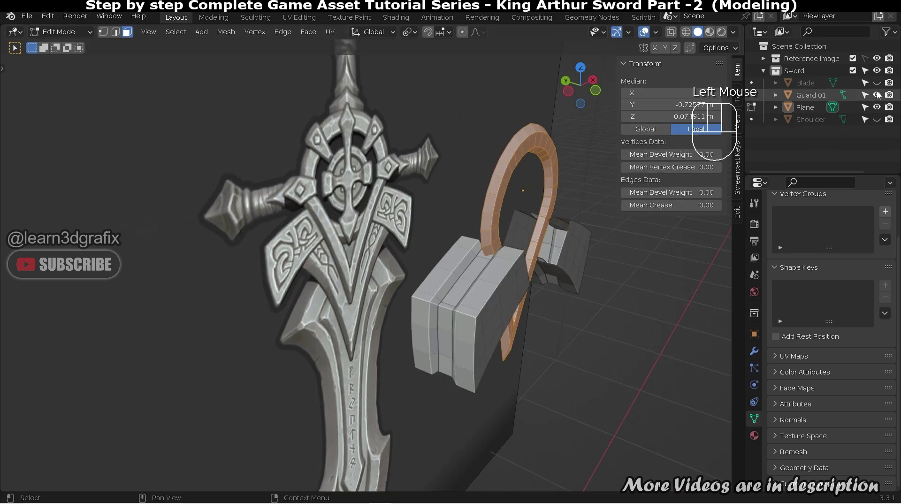
{"action": "left_click", "coordinate": [877, 82]}
{"action": "left_click", "coordinate": [877, 119]}
Step: In an orthographic side view, move the ring along the Y axis
{"action": "middle_click_drag", "start_coordinate": [540, 246], "coordinate": [516, 248]}
{"action": "key", "text": "ctrl+KP_3"}
{"action": "key", "text": "g"}
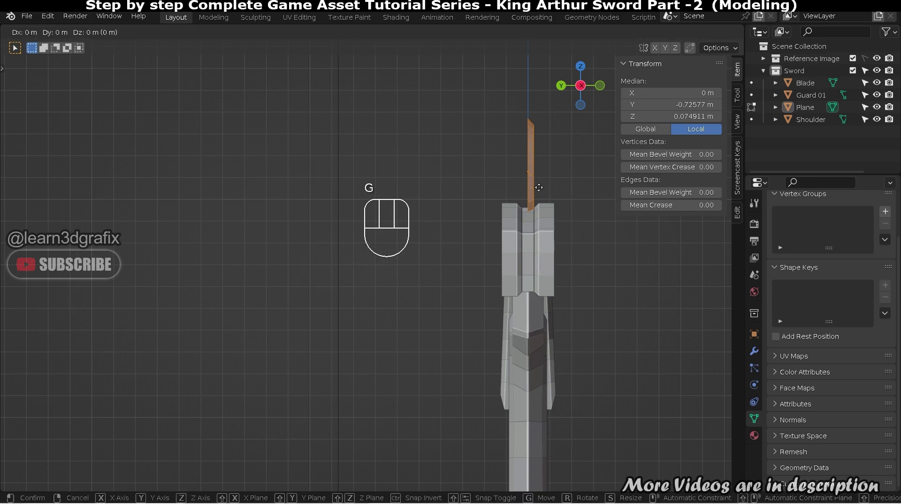
{"action": "key", "text": "y"}
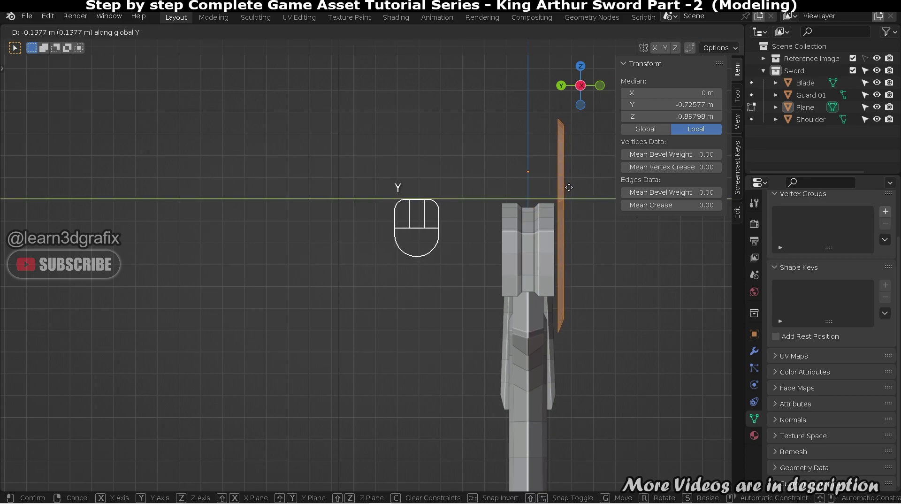
{"action": "left_click", "coordinate": [565, 188]}
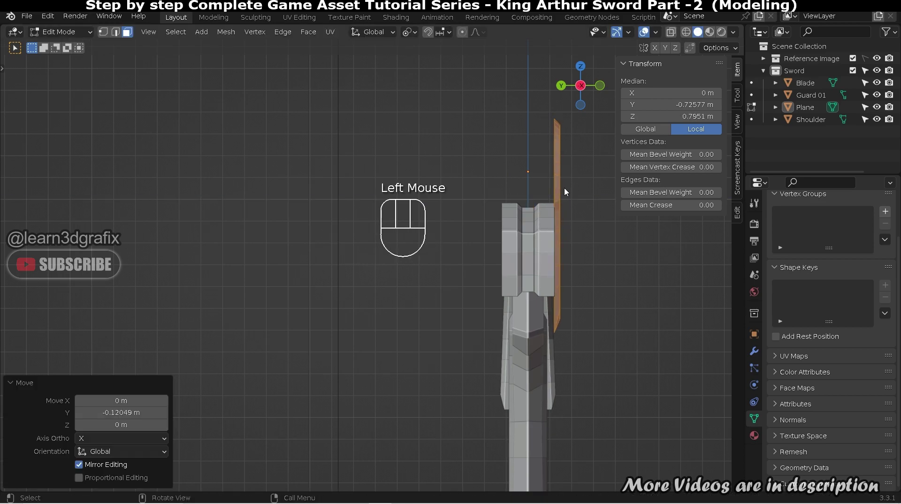
{"action": "scroll", "coordinate": [567, 205], "scroll_direction": "up", "scroll_amount": 1}
{"action": "middle_click_drag", "start_coordinate": [567, 204], "coordinate": [542, 206], "text": "shift"}
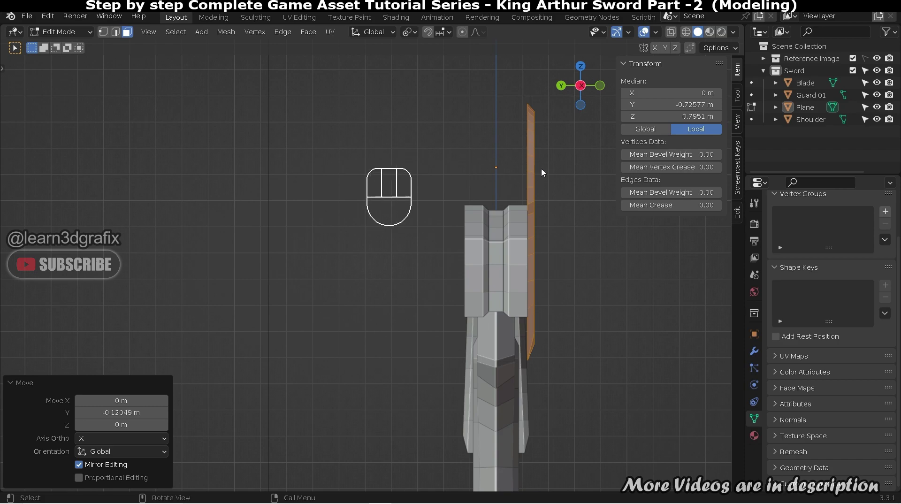
Step: Extrude the ring's outer edge loop 0.095 m along Y, then select the new side faces
{"action": "key", "text": "2"}
{"action": "left_click", "coordinate": [525, 174], "text": "alt"}
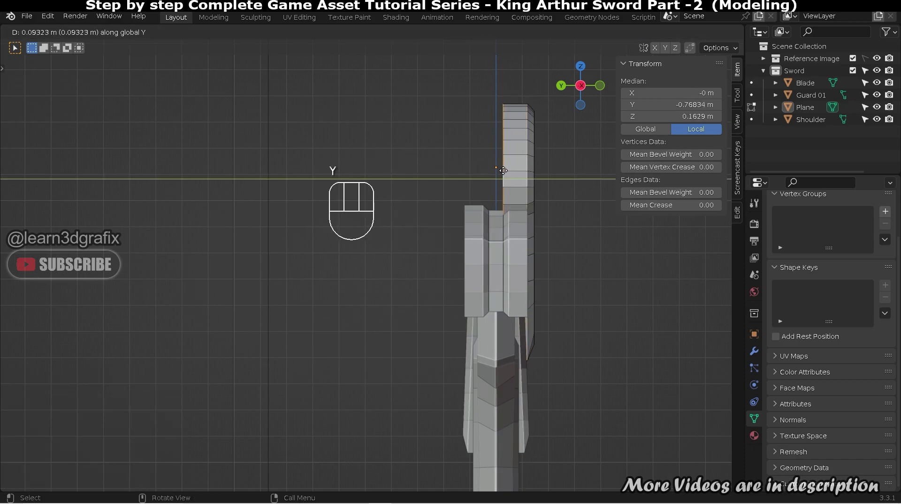
{"action": "left_click", "coordinate": [503, 172]}
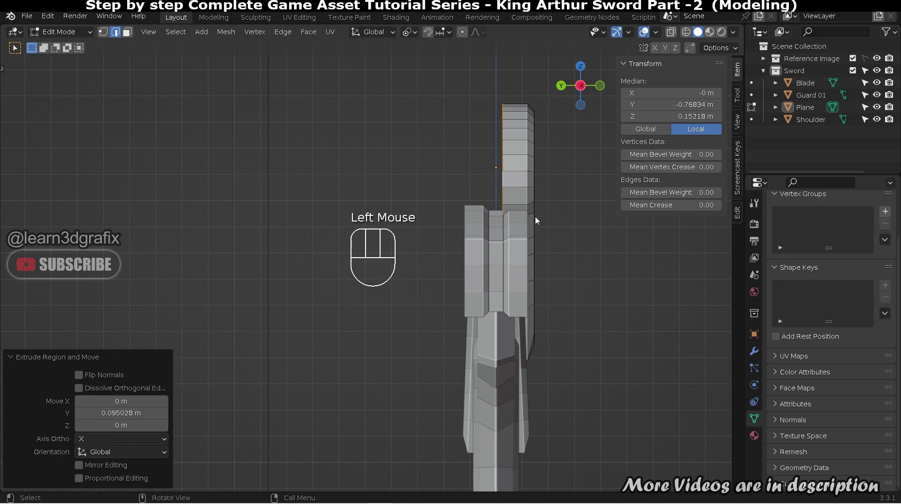
{"action": "key", "text": "3"}
{"action": "left_click", "coordinate": [531, 151], "text": "alt"}
{"action": "scroll", "coordinate": [532, 160], "scroll_direction": "up", "scroll_amount": 2}
{"action": "left_click", "coordinate": [531, 158], "text": "alt"}
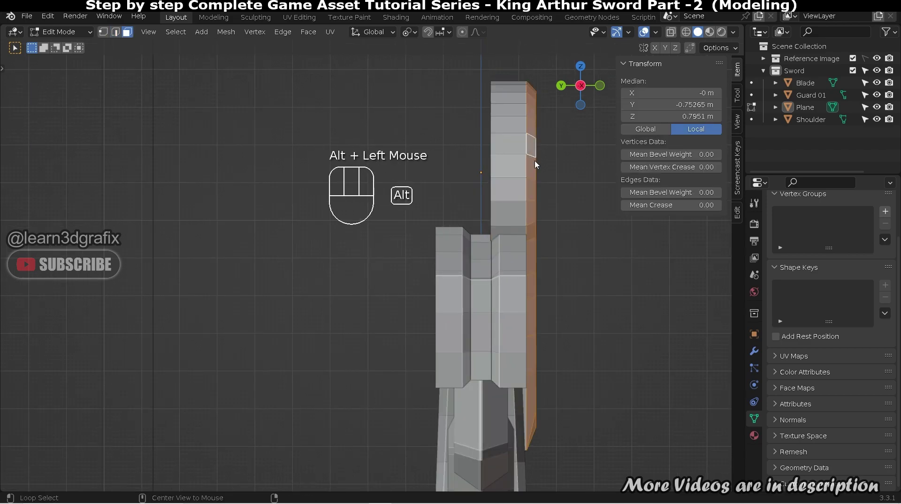
Step: Select the ring's three side edge loops plus one extra vertex
{"action": "middle_click_drag", "start_coordinate": [551, 303], "coordinate": [489, 327]}
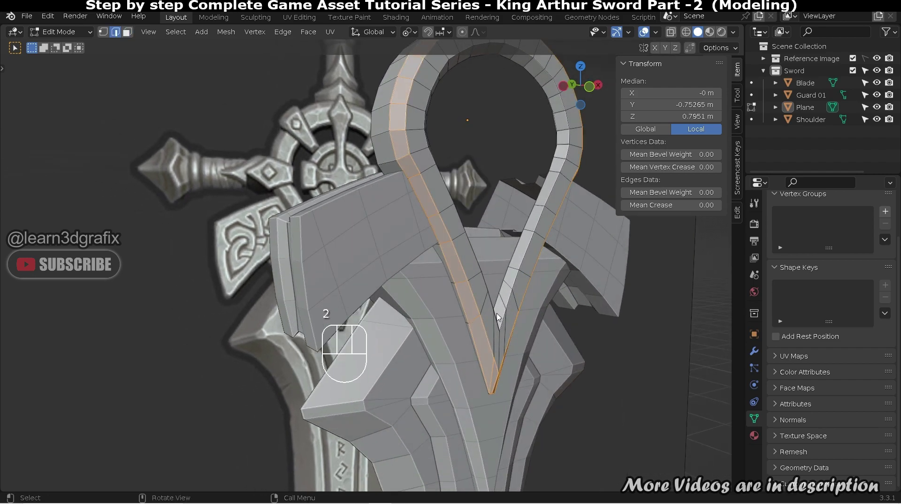
{"action": "left_click", "coordinate": [502, 333], "text": "alt"}
{"action": "left_click", "coordinate": [501, 376], "text": "alt+shift"}
{"action": "middle_click_drag", "start_coordinate": [488, 282], "coordinate": [492, 246]}
{"action": "left_click", "coordinate": [474, 311], "text": "alt+shift"}
{"action": "scroll", "coordinate": [495, 242], "scroll_direction": "up", "scroll_amount": 2}
{"action": "left_click", "coordinate": [495, 236], "text": "shift"}
{"action": "key", "text": "ctrl+KP_3"}
{"action": "middle_click_drag", "start_coordinate": [489, 284], "coordinate": [427, 146], "text": "shift"}
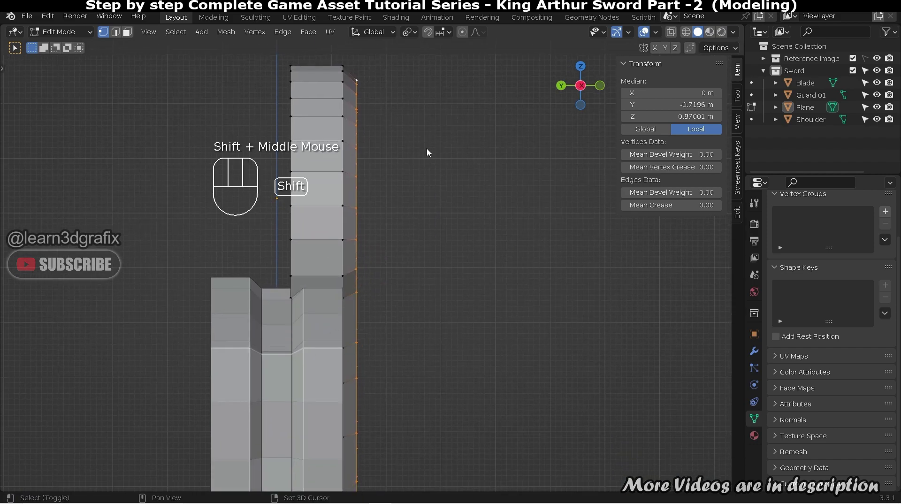
{"action": "scroll", "coordinate": [427, 164], "scroll_direction": "down", "scroll_amount": 2}
Step: Rotate the selected ring edges into a slight tilt, redoing an overly large first rotation
{"action": "key", "text": "r"}
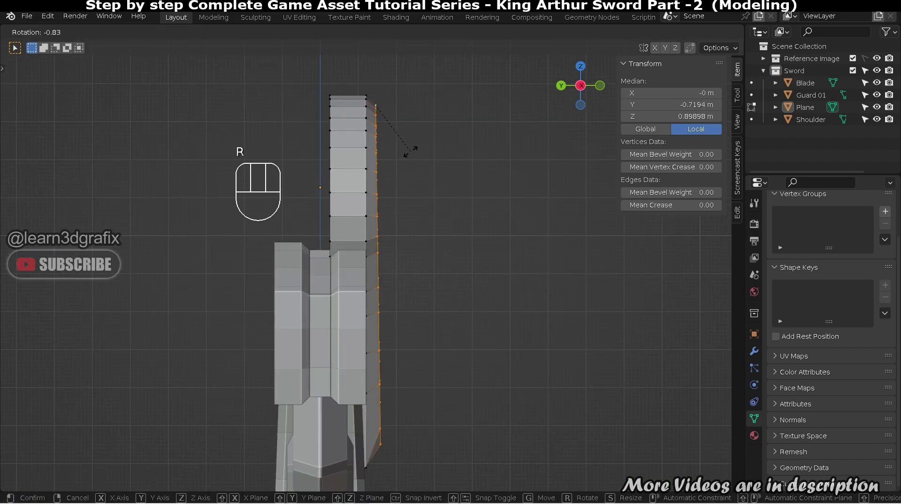
{"action": "left_click", "coordinate": [412, 152]}
{"action": "scroll", "coordinate": [412, 155], "scroll_direction": "down", "scroll_amount": 2}
{"action": "middle_click_drag", "start_coordinate": [424, 202], "coordinate": [427, 189], "text": "shift"}
{"action": "key", "text": "ctrl+z"}
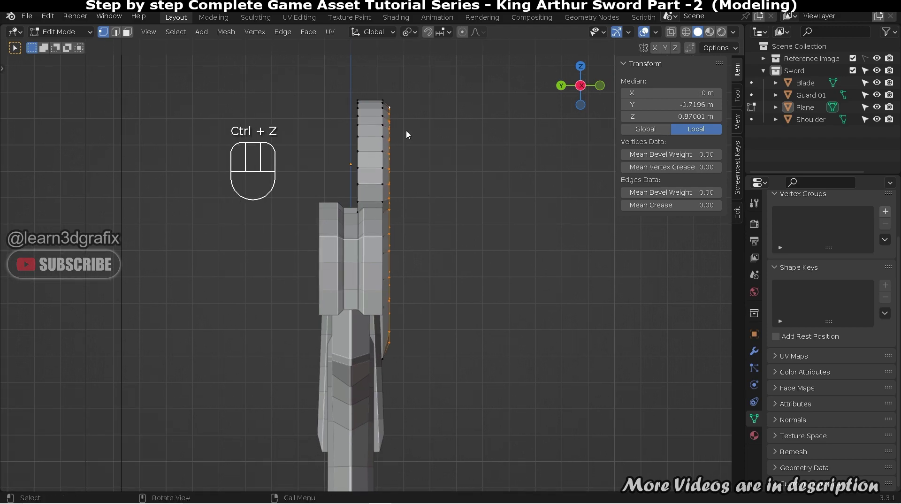
{"action": "key", "text": "r"}
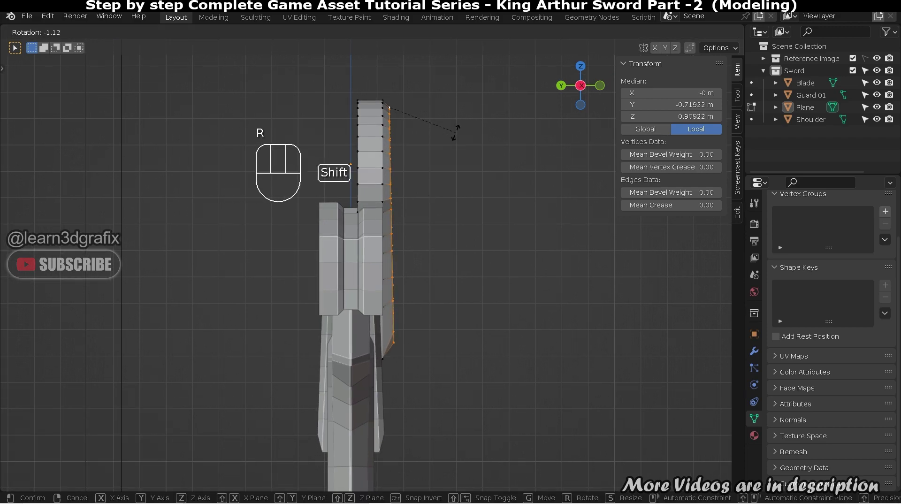
{"action": "left_click", "coordinate": [454, 133], "text": "shift"}
{"action": "middle_click_drag", "start_coordinate": [459, 137], "coordinate": [744, 283]}
Step: Select the Plane ring object and show its empty modifier panel
{"action": "key", "text": "Tab"}
{"action": "left_click", "coordinate": [513, 181]}
{"action": "key", "text": "Tab"}
{"action": "key", "text": "Tab"}
{"action": "left_click", "coordinate": [750, 355]}
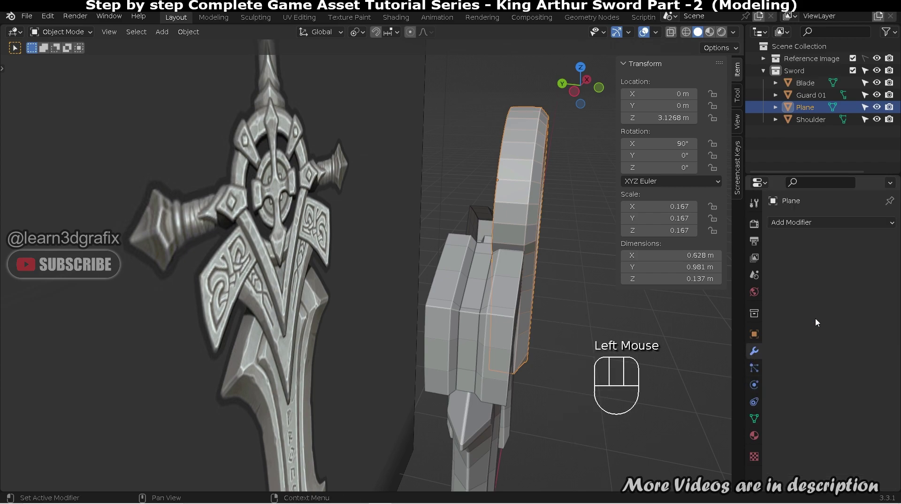
Step: Add a Mirror modifier to the ring, mirroring on Z only instead of X
{"action": "left_click", "coordinate": [805, 224]}
{"action": "left_click", "coordinate": [680, 365]}
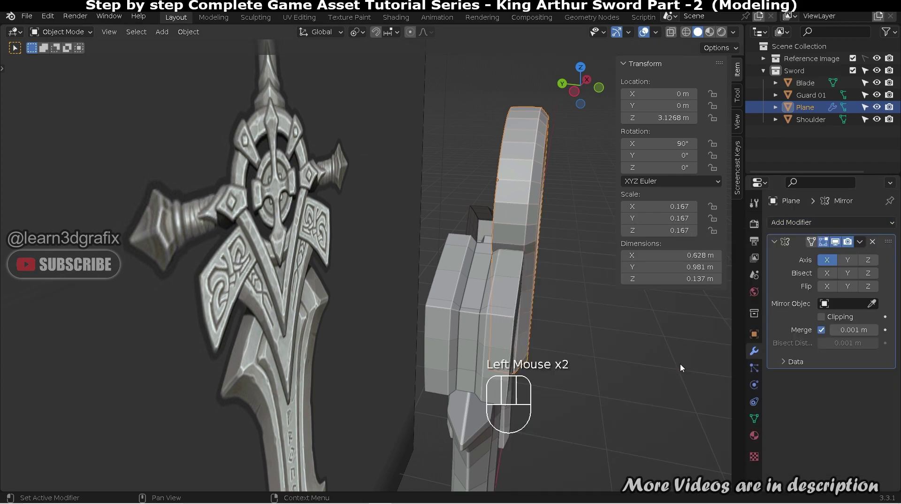
{"action": "left_click", "coordinate": [867, 261]}
{"action": "left_click", "coordinate": [822, 263]}
Step: Move the ring's vertices along Y to close the gap between the mirrored halves
{"action": "key", "text": "Tab"}
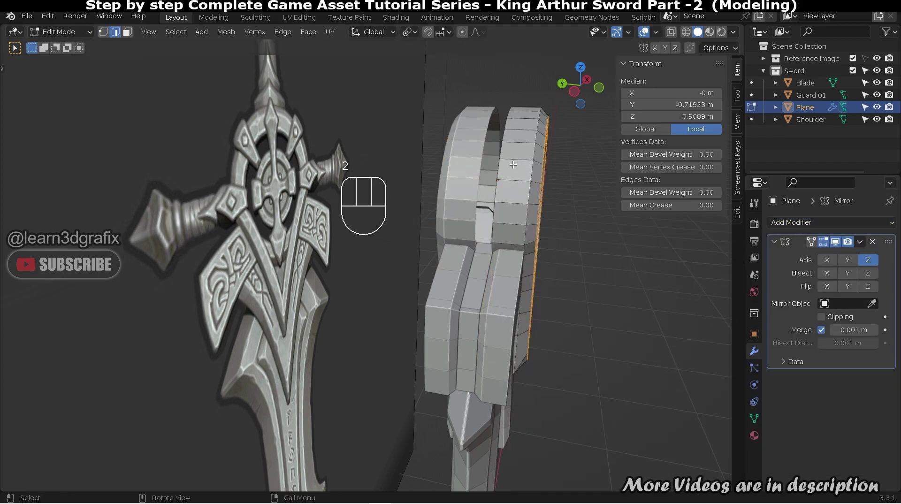
{"action": "middle_click_drag", "start_coordinate": [536, 209], "coordinate": [808, 313]}
{"action": "key", "text": "g"}
{"action": "key", "text": "y"}
{"action": "left_click", "coordinate": [543, 213]}
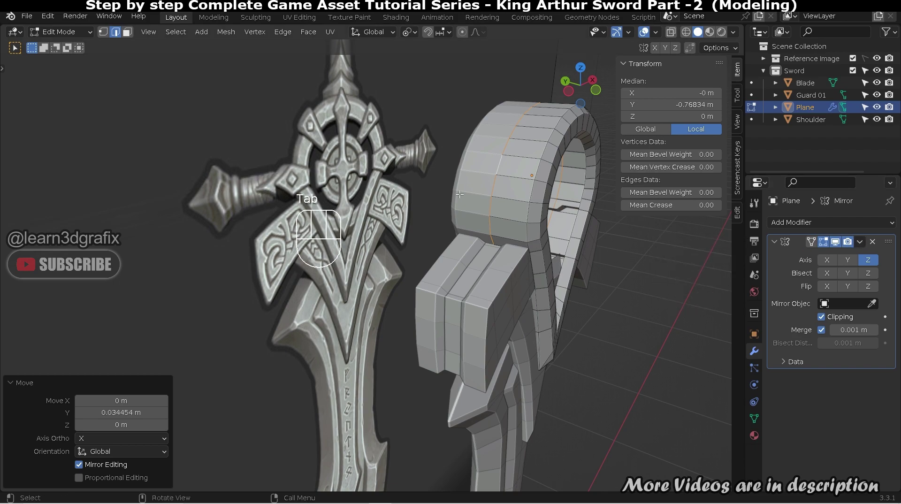
Step: Apply the Mirror modifier to the ring in Object Mode
{"action": "key", "text": "Tab"}
{"action": "left_click", "coordinate": [859, 242]}
{"action": "left_click", "coordinate": [798, 256]}
{"action": "middle_click_drag", "start_coordinate": [563, 225], "coordinate": [455, 148]}
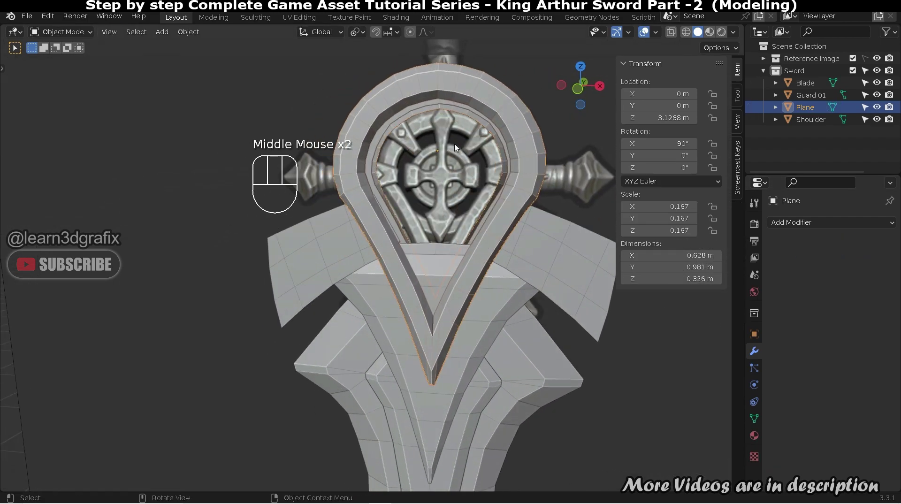
Step: From the front view, nudge the ring's top edge loop to a new position
{"action": "key", "text": "KP_1"}
{"action": "key", "text": "Tab"}
{"action": "scroll", "coordinate": [441, 130], "scroll_direction": "up", "scroll_amount": 3}
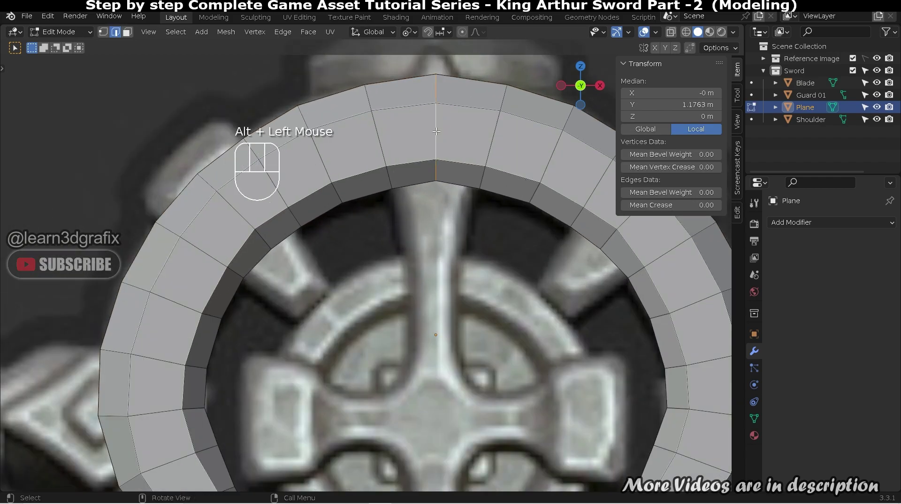
{"action": "key", "text": "g"}
{"action": "left_click", "coordinate": [435, 133]}
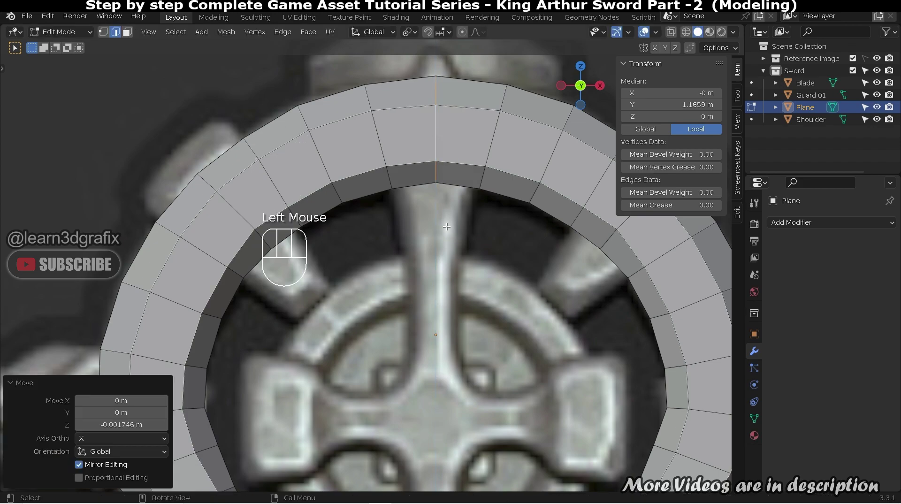
{"action": "key", "text": "alt+a"}
{"action": "scroll", "coordinate": [462, 296], "scroll_direction": "down", "scroll_amount": 5}
{"action": "key", "text": "Tab"}
Step: Select two open edge loops on the ring and bridge them to close the inner wall
{"action": "middle_click_drag", "start_coordinate": [447, 283], "coordinate": [376, 200]}
{"action": "scroll", "coordinate": [451, 287], "scroll_direction": "down", "scroll_amount": 1}
{"action": "scroll", "coordinate": [394, 249], "scroll_direction": "down", "scroll_amount": 2}
{"action": "middle_click_drag", "start_coordinate": [398, 259], "coordinate": [453, 277]}
{"action": "middle_click_drag", "start_coordinate": [464, 334], "coordinate": [467, 256], "text": "shift"}
{"action": "middle_click_drag", "start_coordinate": [467, 256], "coordinate": [383, 257]}
{"action": "scroll", "coordinate": [497, 124], "scroll_direction": "up", "scroll_amount": 7}
{"action": "middle_click_drag", "start_coordinate": [498, 123], "coordinate": [415, 136]}
{"action": "key", "text": "Tab"}
{"action": "left_click", "coordinate": [416, 181], "text": "alt"}
{"action": "left_click", "coordinate": [361, 169], "text": "alt+shift"}
{"action": "right_click", "coordinate": [389, 193]}
{"action": "left_click", "coordinate": [401, 180]}
Step: Select an edge on the ring's outer right rim and orbit to inspect the guard
{"action": "left_click", "coordinate": [506, 138]}
{"action": "scroll", "coordinate": [469, 150], "scroll_direction": "down", "scroll_amount": 4}
{"action": "middle_click_drag", "start_coordinate": [366, 123], "coordinate": [483, 221], "text": "shift"}
{"action": "scroll", "coordinate": [496, 264], "scroll_direction": "down", "scroll_amount": 4}
{"action": "middle_click_drag", "start_coordinate": [496, 264], "coordinate": [474, 206], "text": "shift"}
Step: Rename the Plane object to 'Guard 2', then correct it to 'Guard 02'
{"action": "key", "text": "Tab"}
{"action": "left_click", "coordinate": [499, 195]}
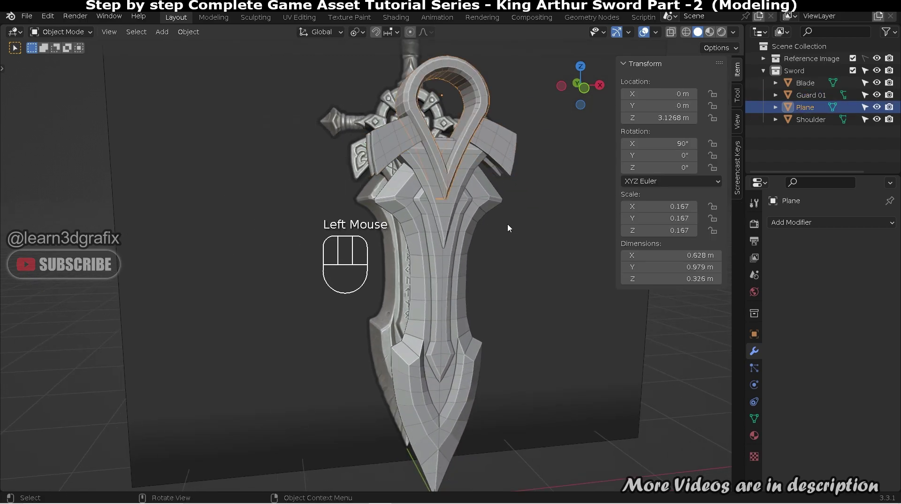
{"action": "key", "text": "F2"}
{"action": "key", "text": "Caps_Lock"}
{"action": "type", "text": "Guard 2"}
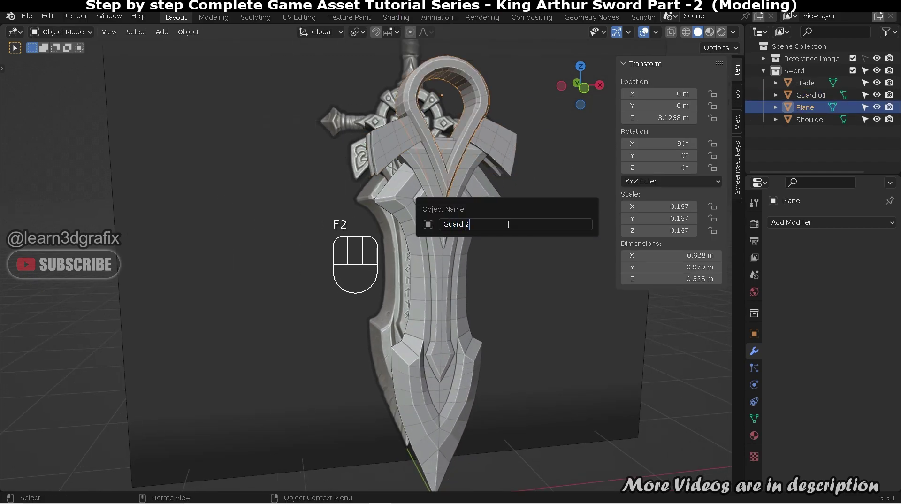
{"action": "key", "text": "Return"}
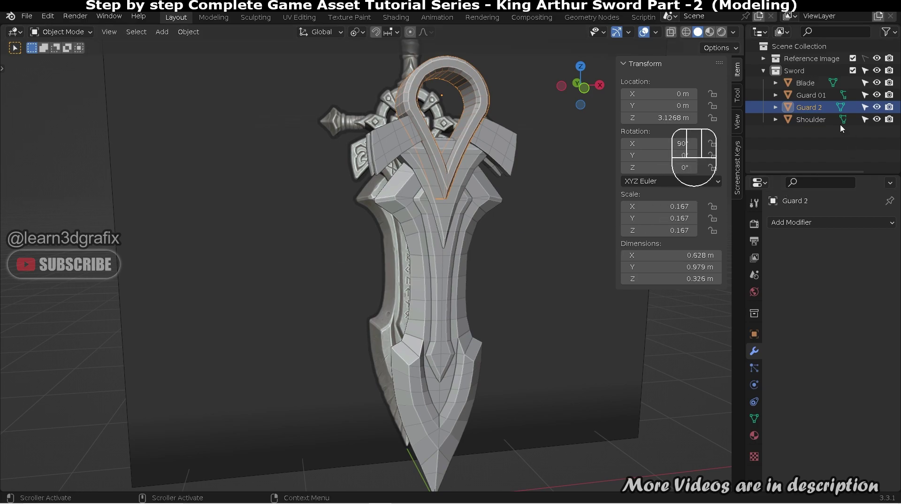
{"action": "key", "text": "F2"}
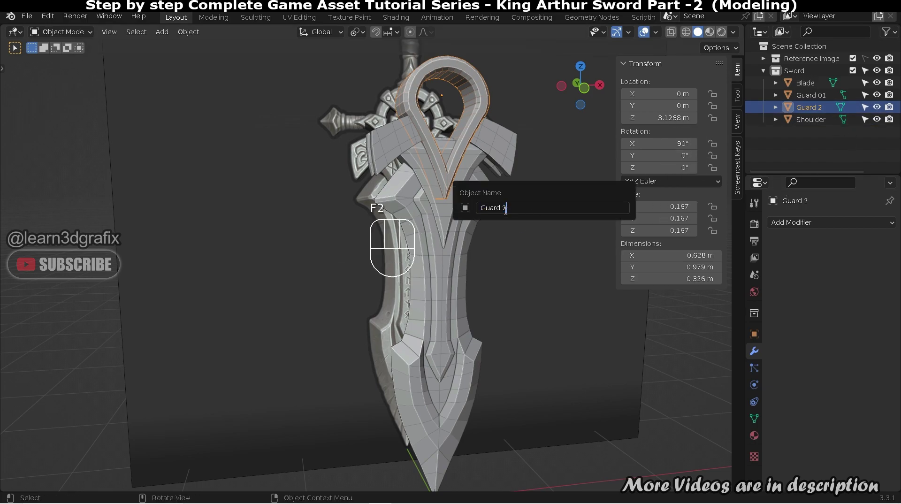
{"action": "key", "text": "Return"}
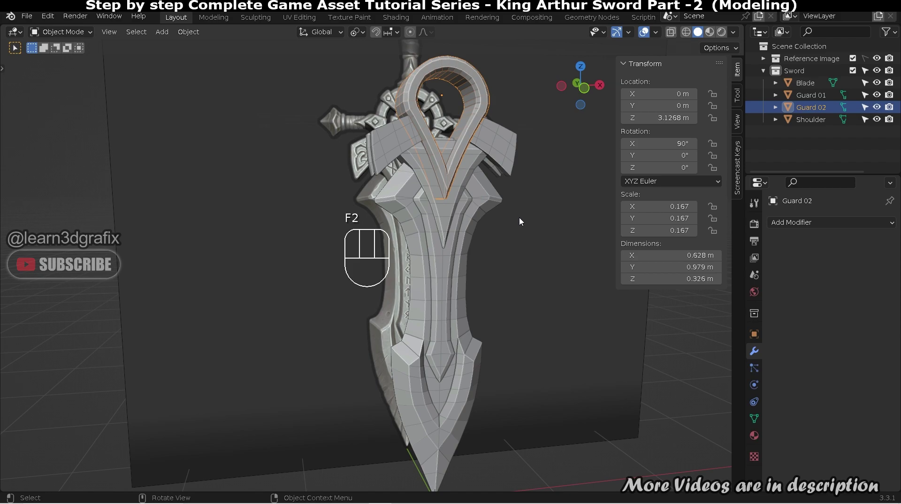
Step: Orbit and zoom around the finished sword to inspect it
{"action": "middle_click_drag", "start_coordinate": [494, 232], "coordinate": [447, 122]}
{"action": "scroll", "coordinate": [447, 123], "scroll_direction": "up", "scroll_amount": 5}
{"action": "scroll", "coordinate": [448, 126], "scroll_direction": "down", "scroll_amount": 2}
{"action": "scroll", "coordinate": [450, 129], "scroll_direction": "down", "scroll_amount": 2}
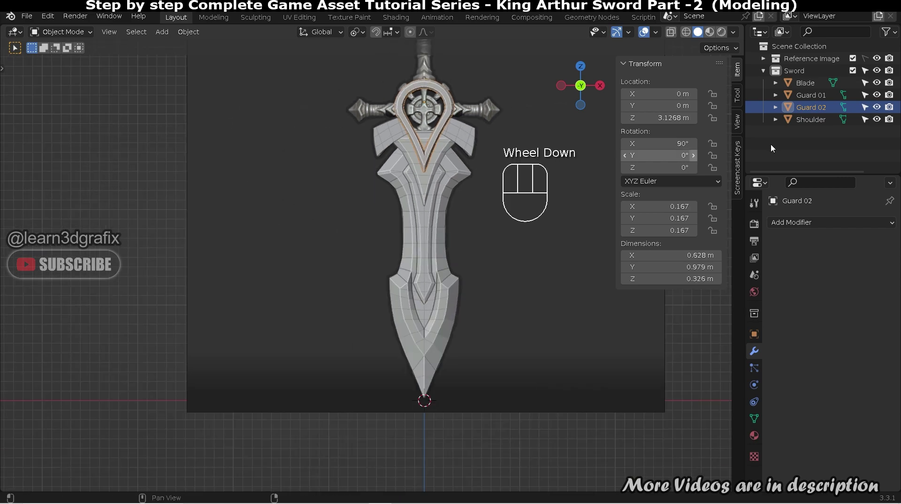
{"action": "left_click", "coordinate": [26, 16]}
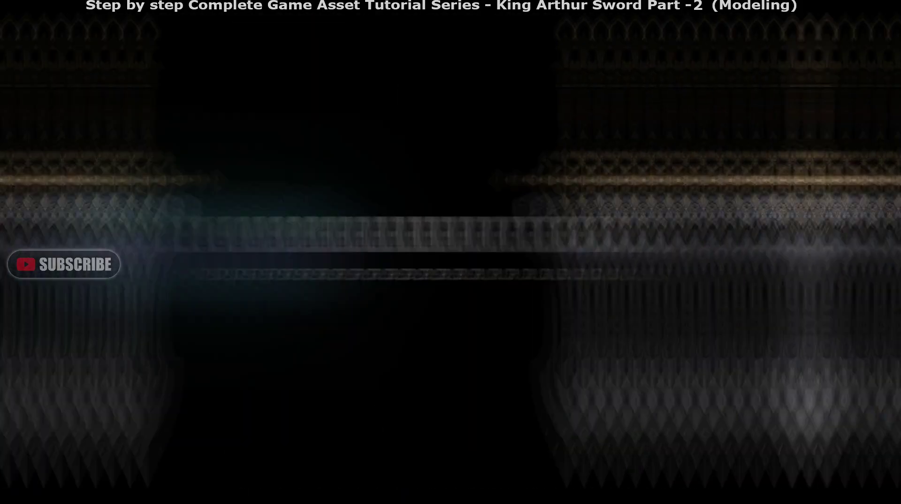